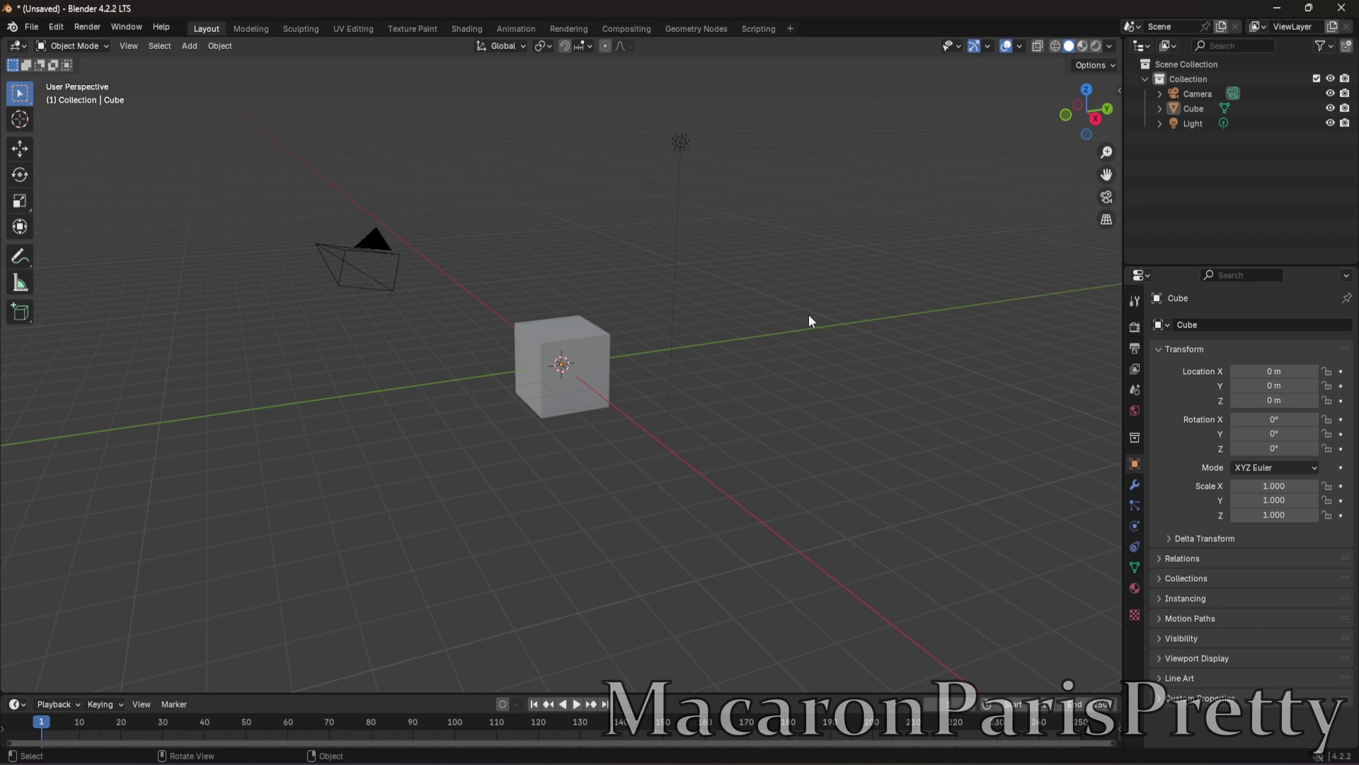
- Delete the default camera, cube and light, then show the viewport sidebar
key(a)
key(Delete)
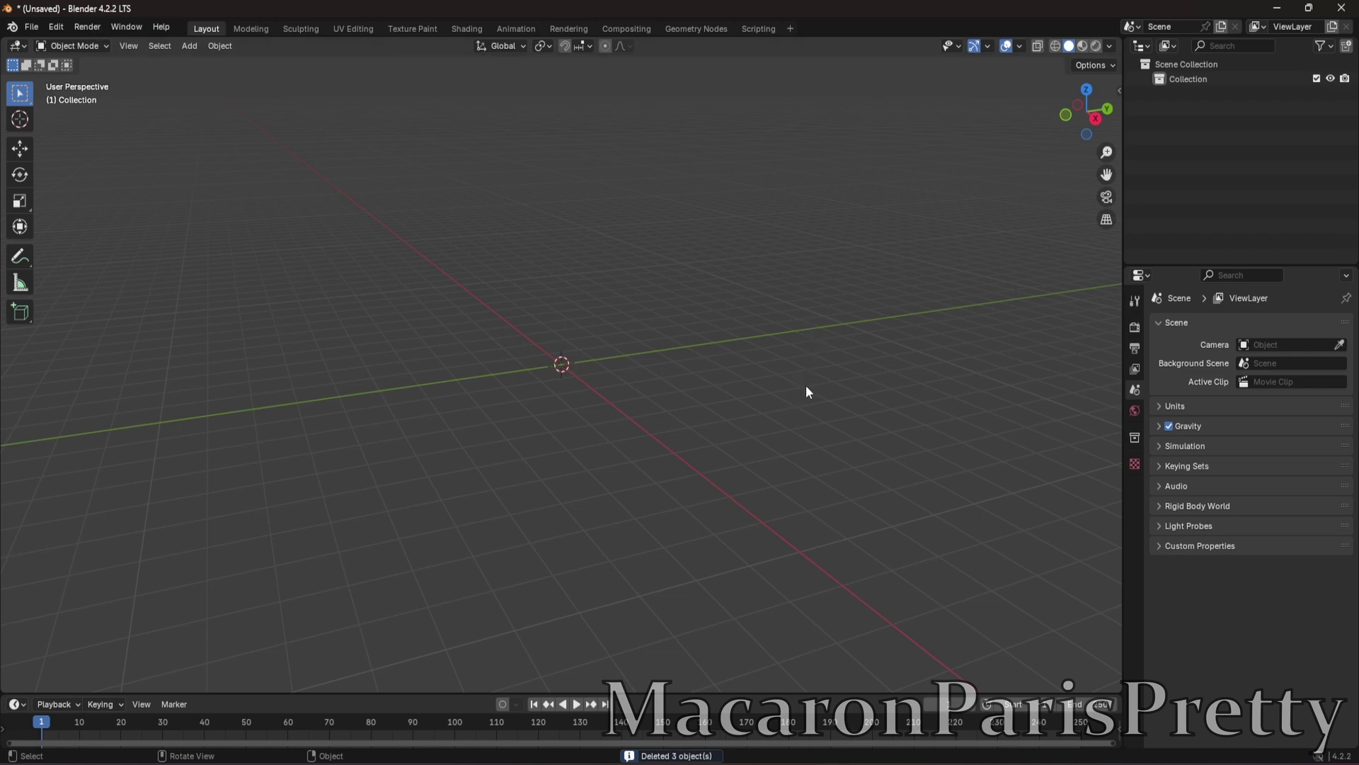
key(n)
key(n)
key(n)
key(n)
key(n)
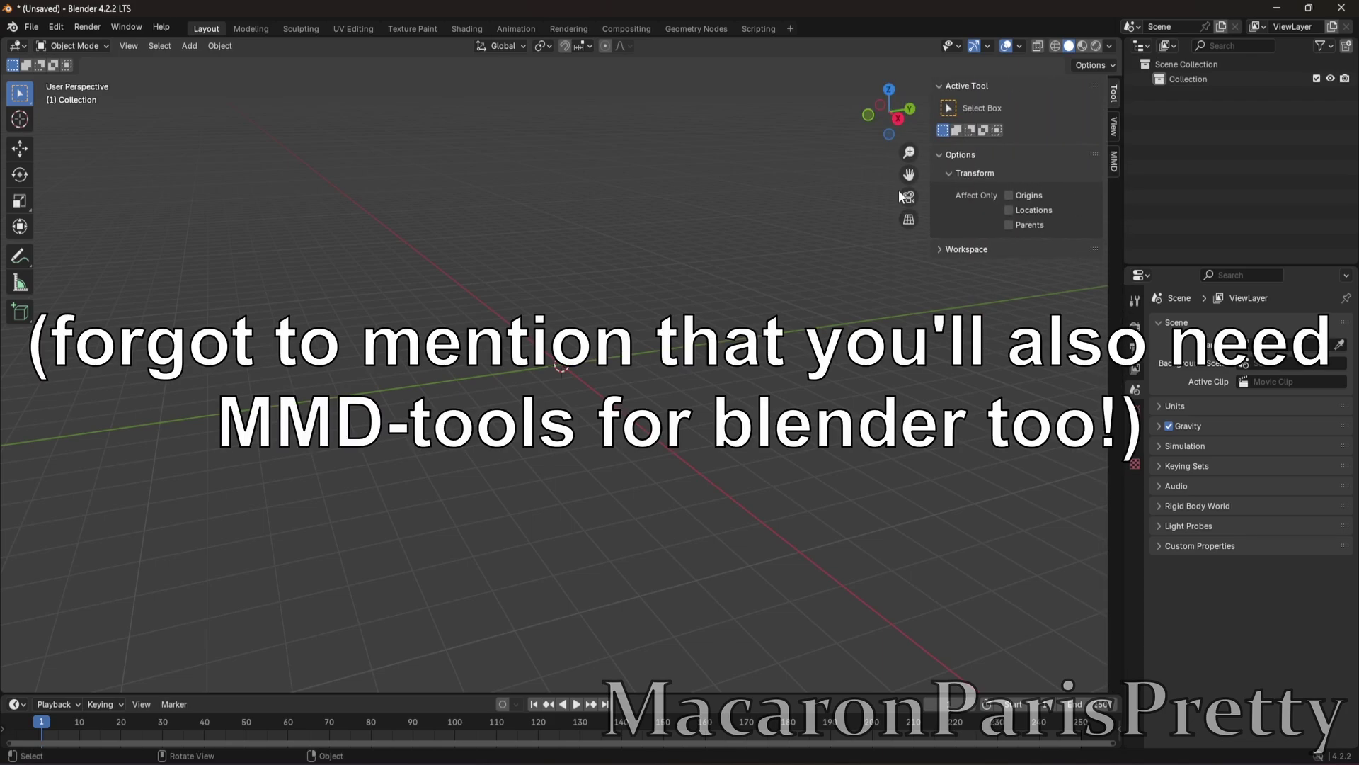
- Import Base.pmx from the recent model folder with MMD Tools' Model Import, viewed from the front
click(1113, 162)
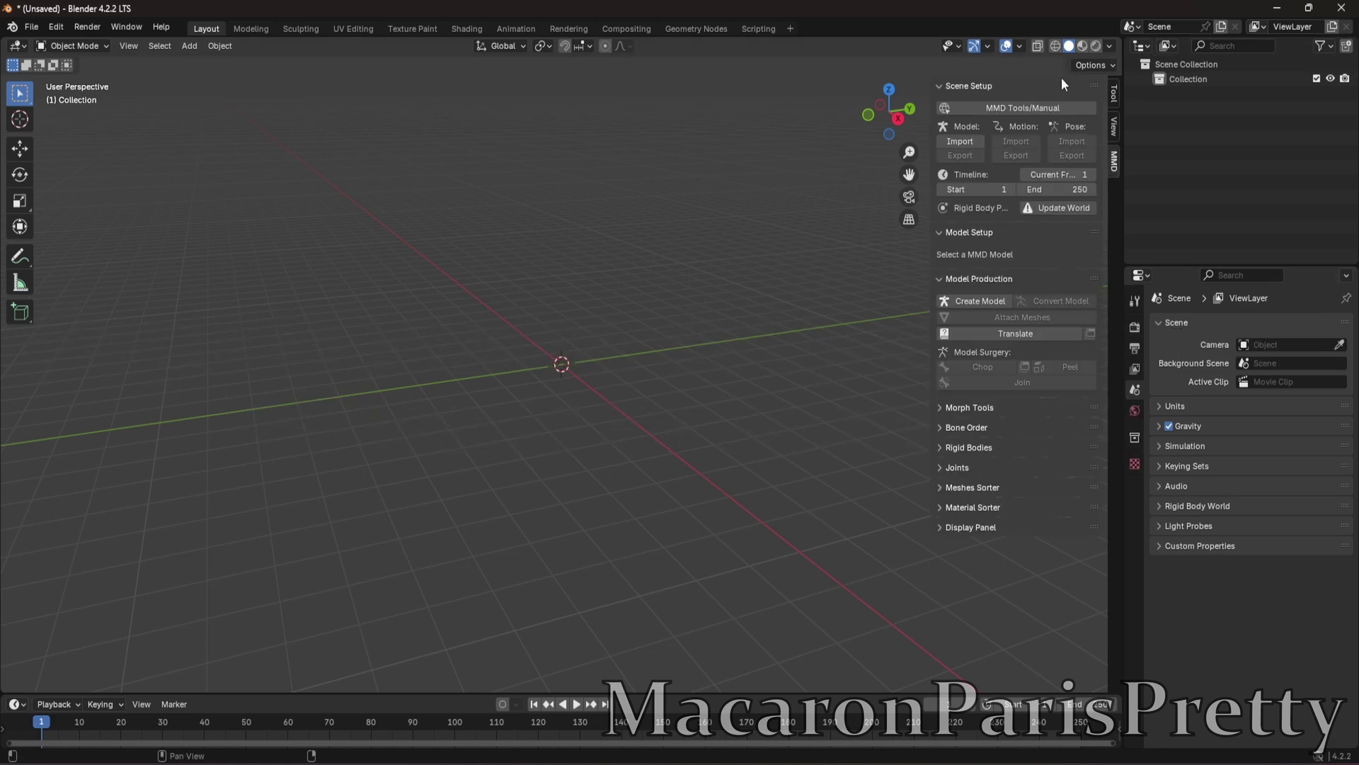
click(967, 142)
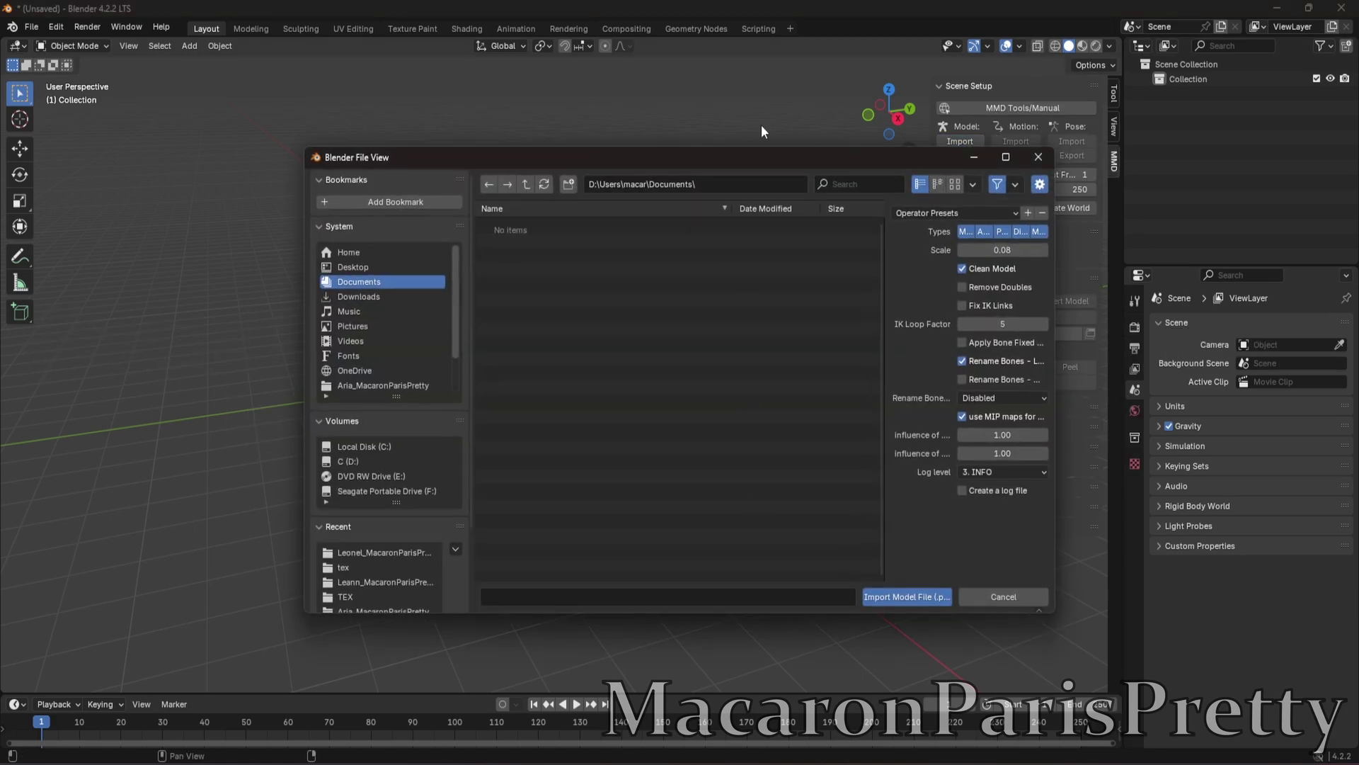
click(372, 587)
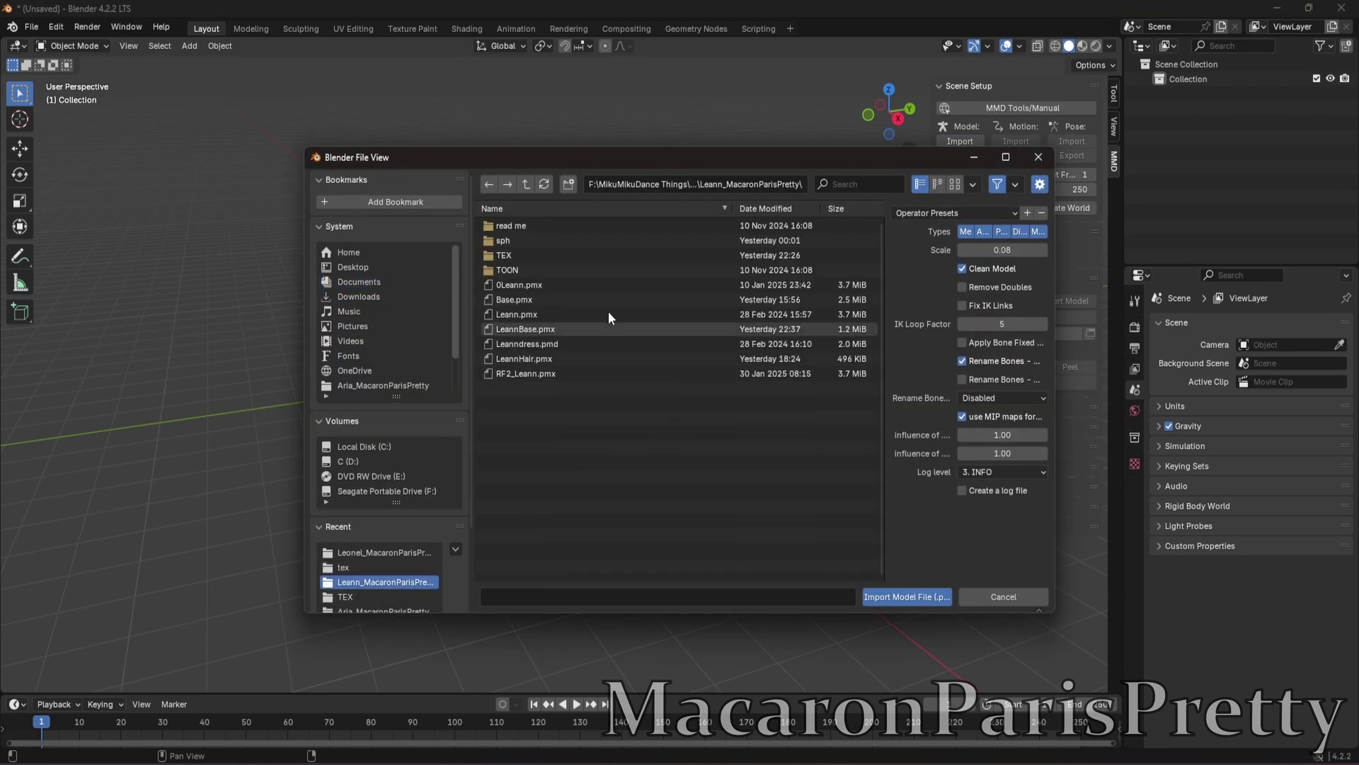
double_click(543, 301)
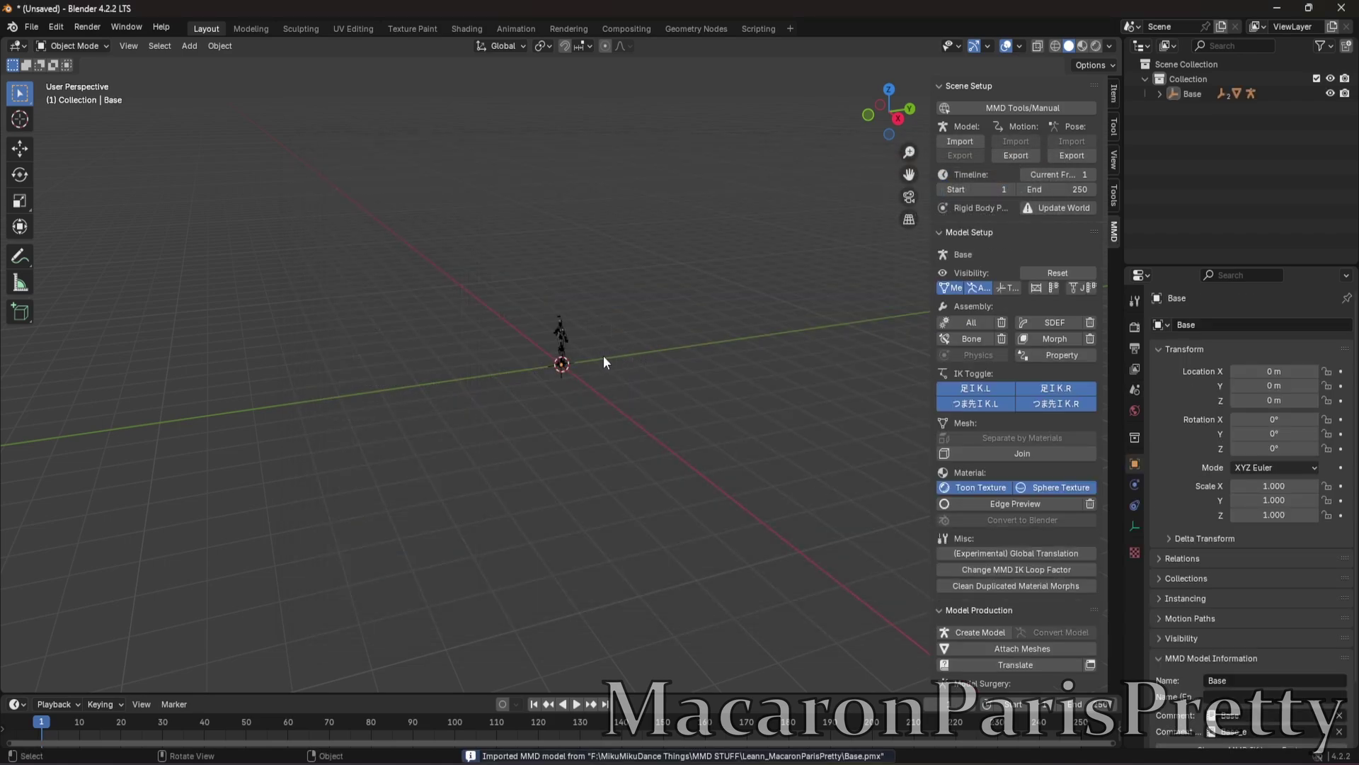
key(KP_1)
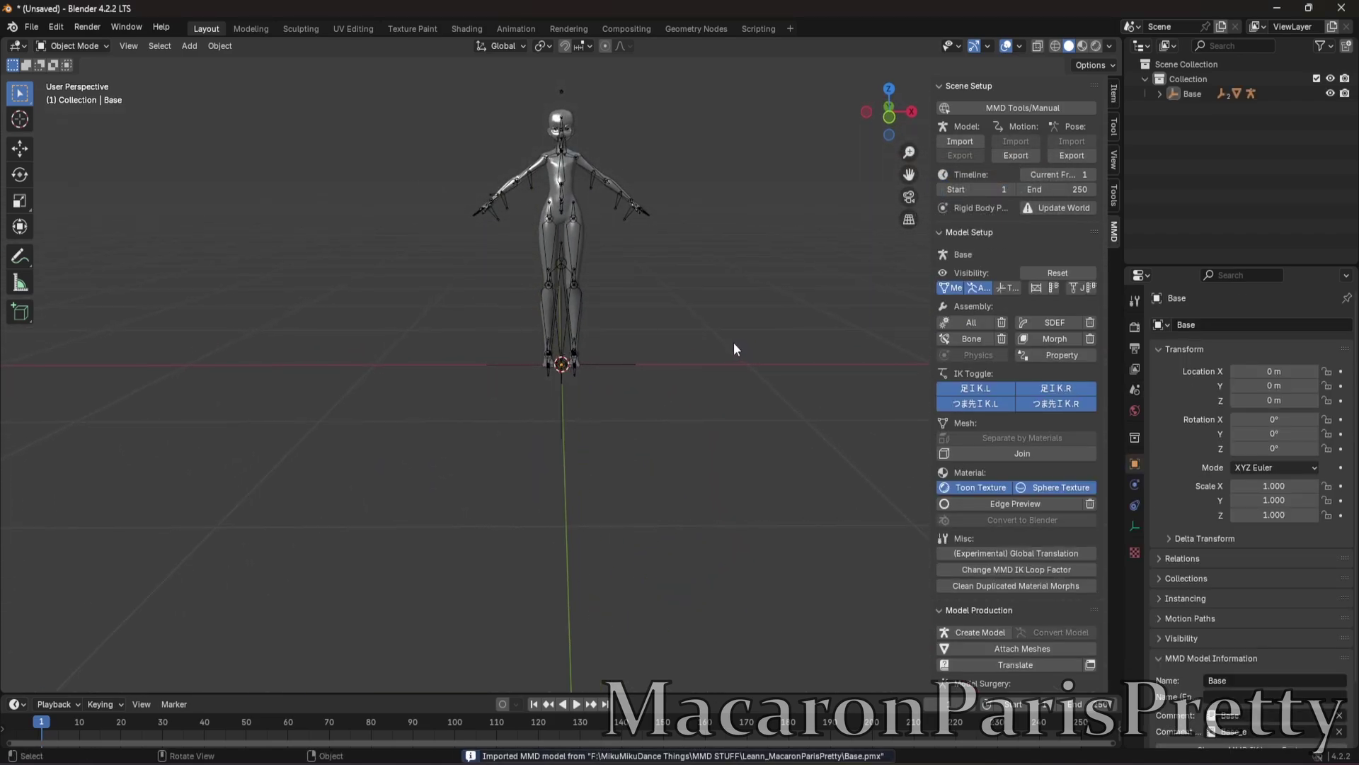
- Zoom and pan the front orthographic view to frame the model's head, torso and arms
scroll(732, 332, up, 8)
shift+middle_drag(705, 332, 685, 269)
shift+middle_drag(679, 106, 664, 320)
shift+middle_drag(676, 222, 717, 193)
scroll(726, 169, down, 3)
scroll(717, 191, up, 3)
scroll(715, 191, up, 1)
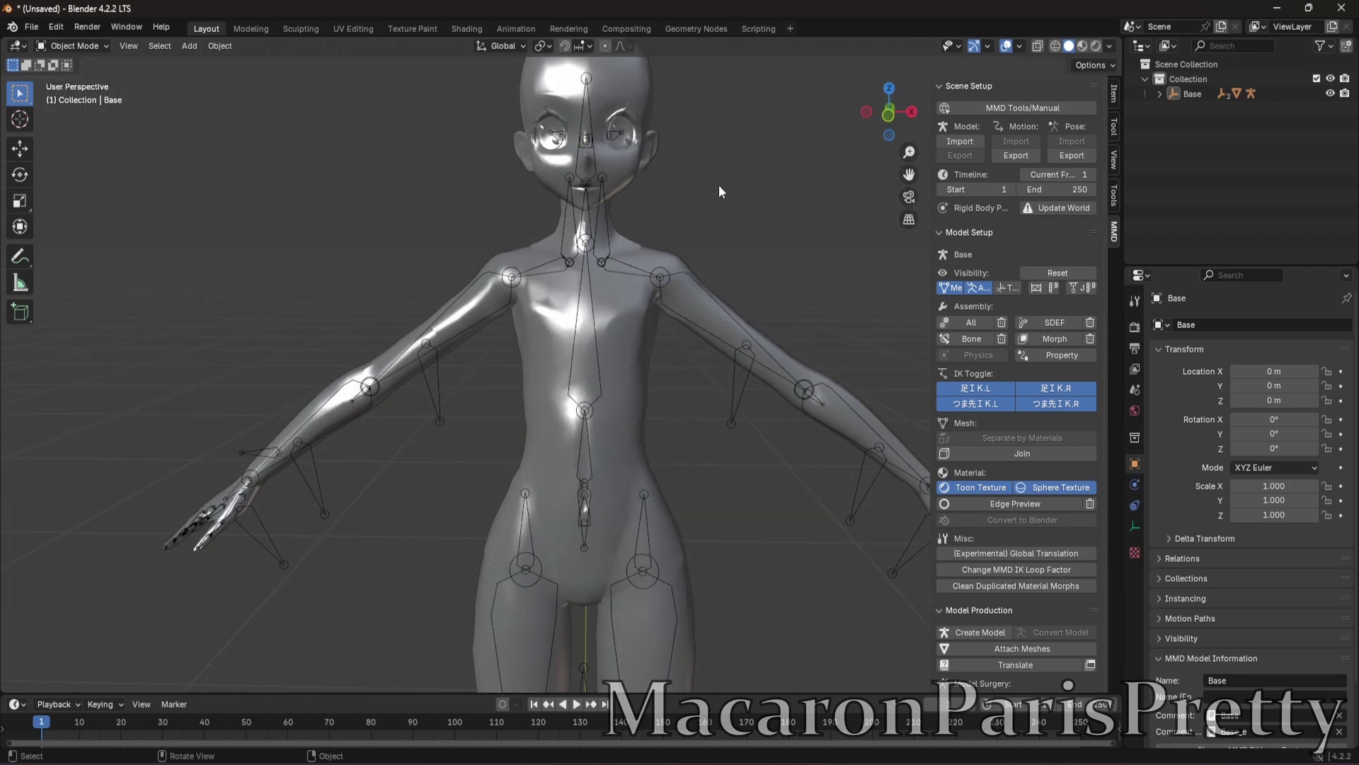
key(KP_1)
scroll(717, 177, down, 3)
scroll(738, 286, up, 2)
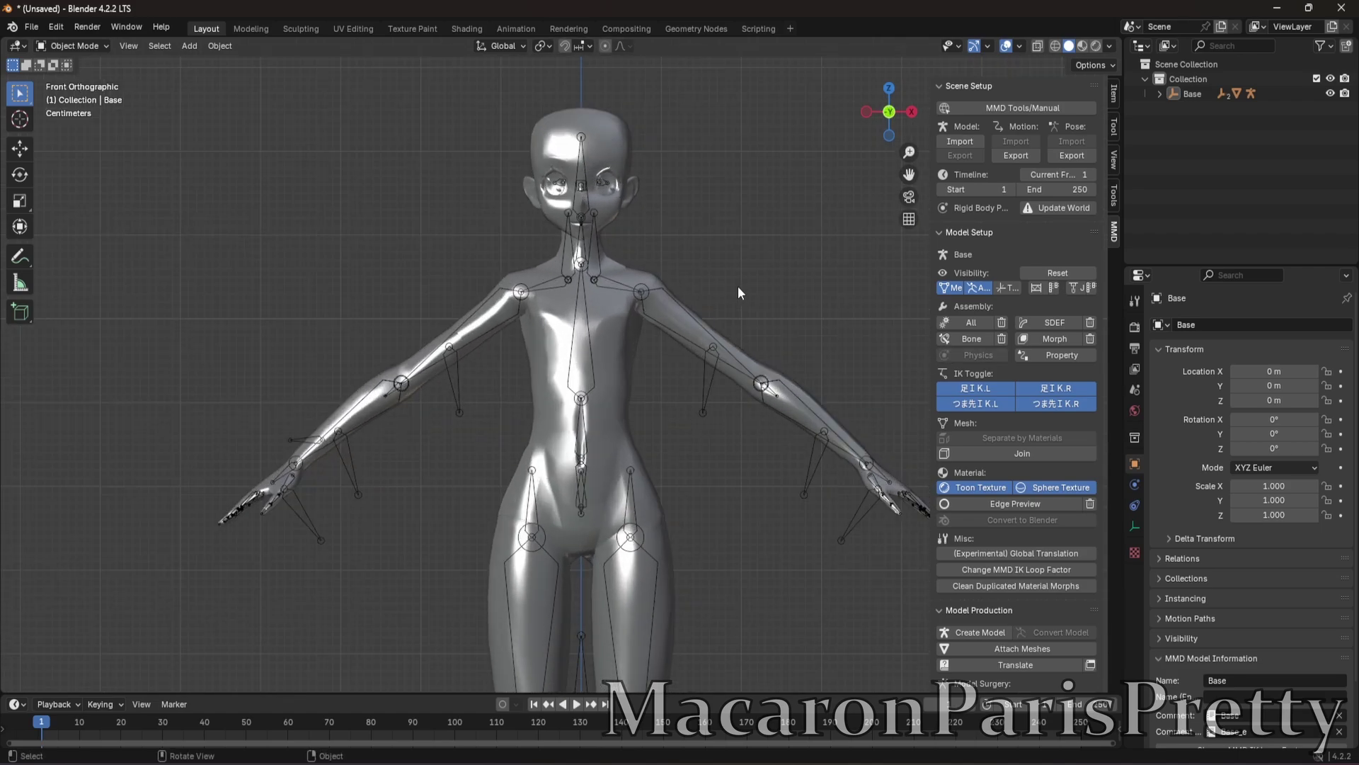
shift+middle_drag(766, 266, 758, 287)
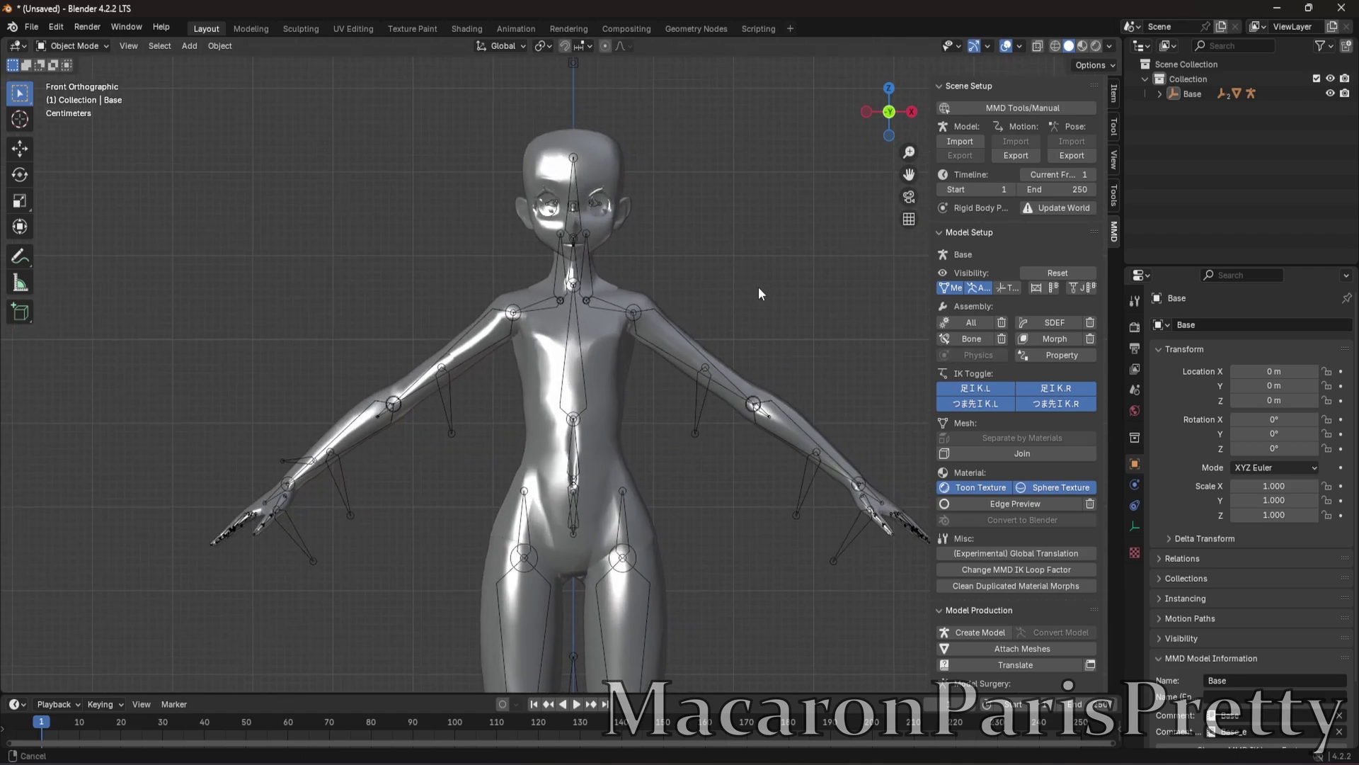
- Select the model's body mesh and armature together
click(598, 173)
scroll(624, 156, down, 1)
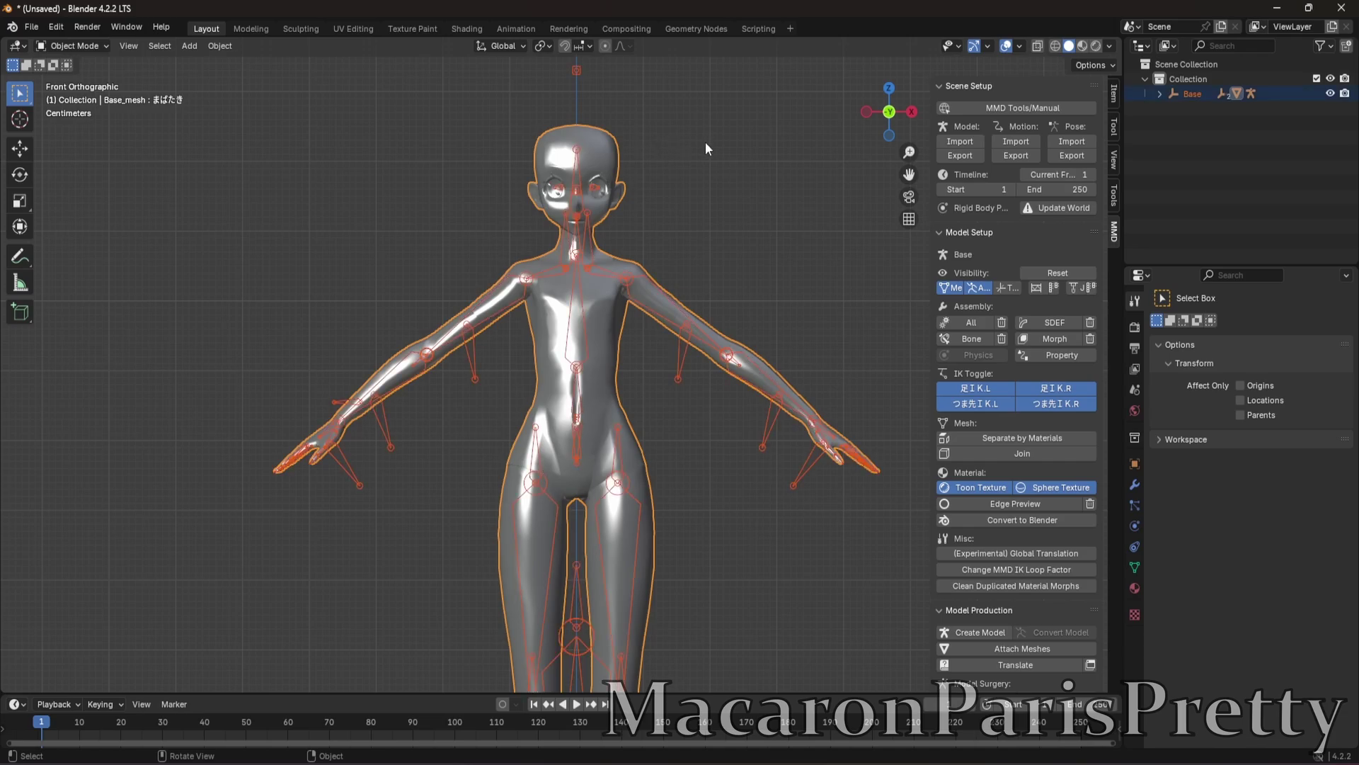
click(661, 155)
key(a)
- Export the selection as an FBX file into the Base.pmx folder, adjusting the file name
click(31, 26)
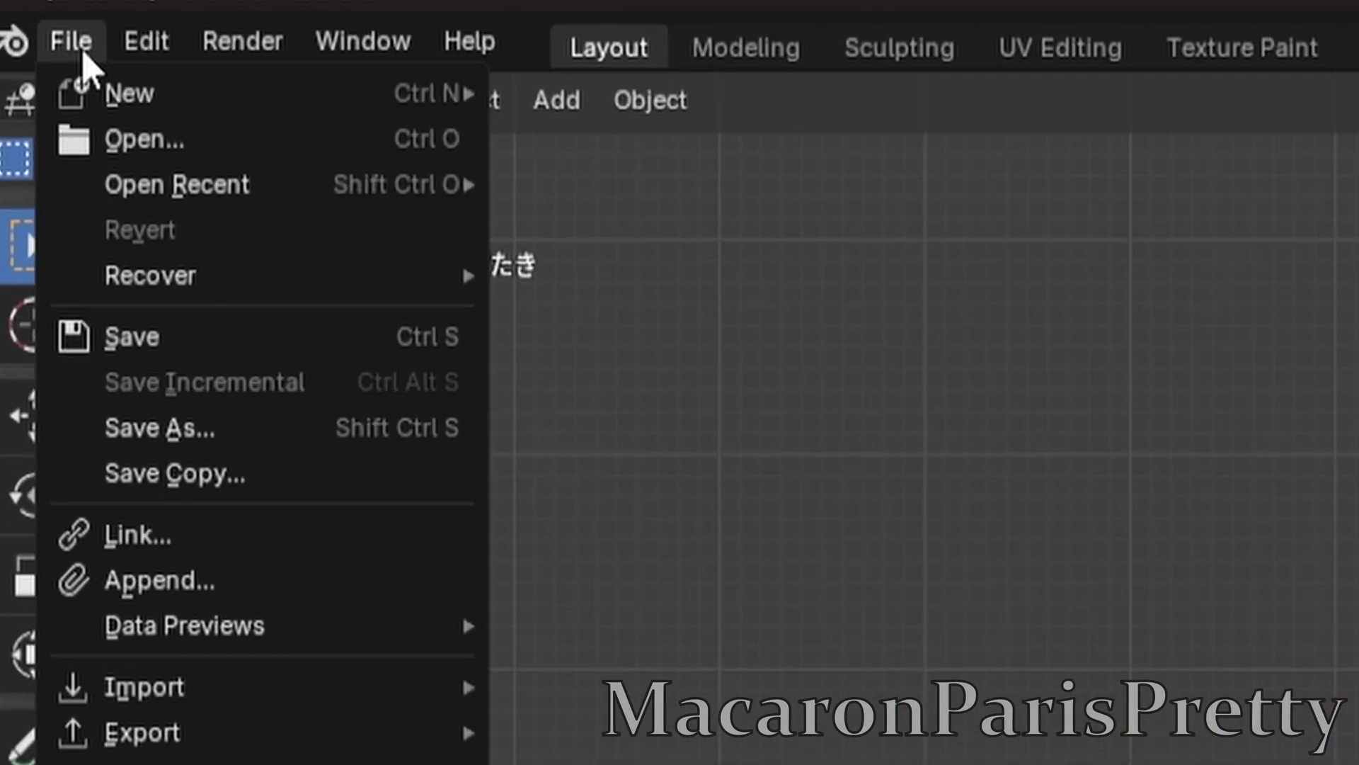
mouse_move(348, 764)
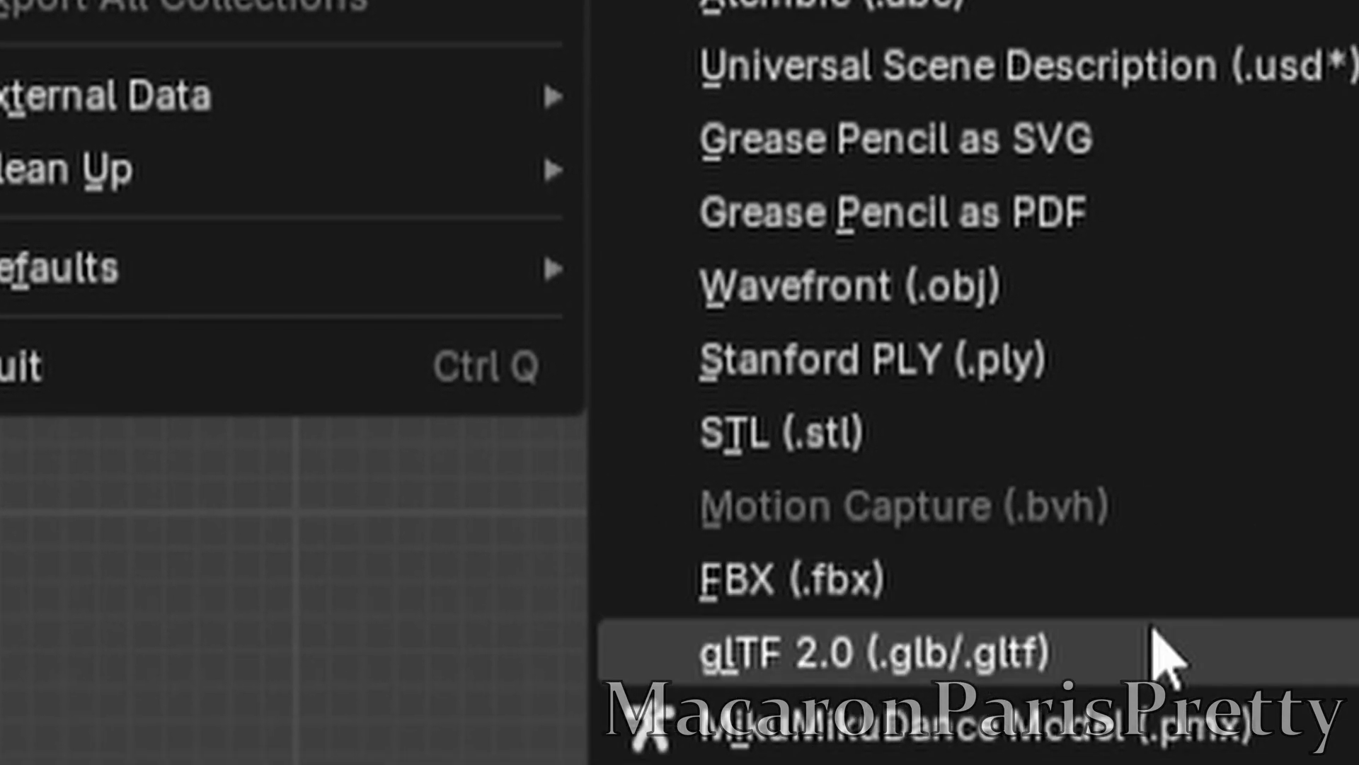
click(1168, 603)
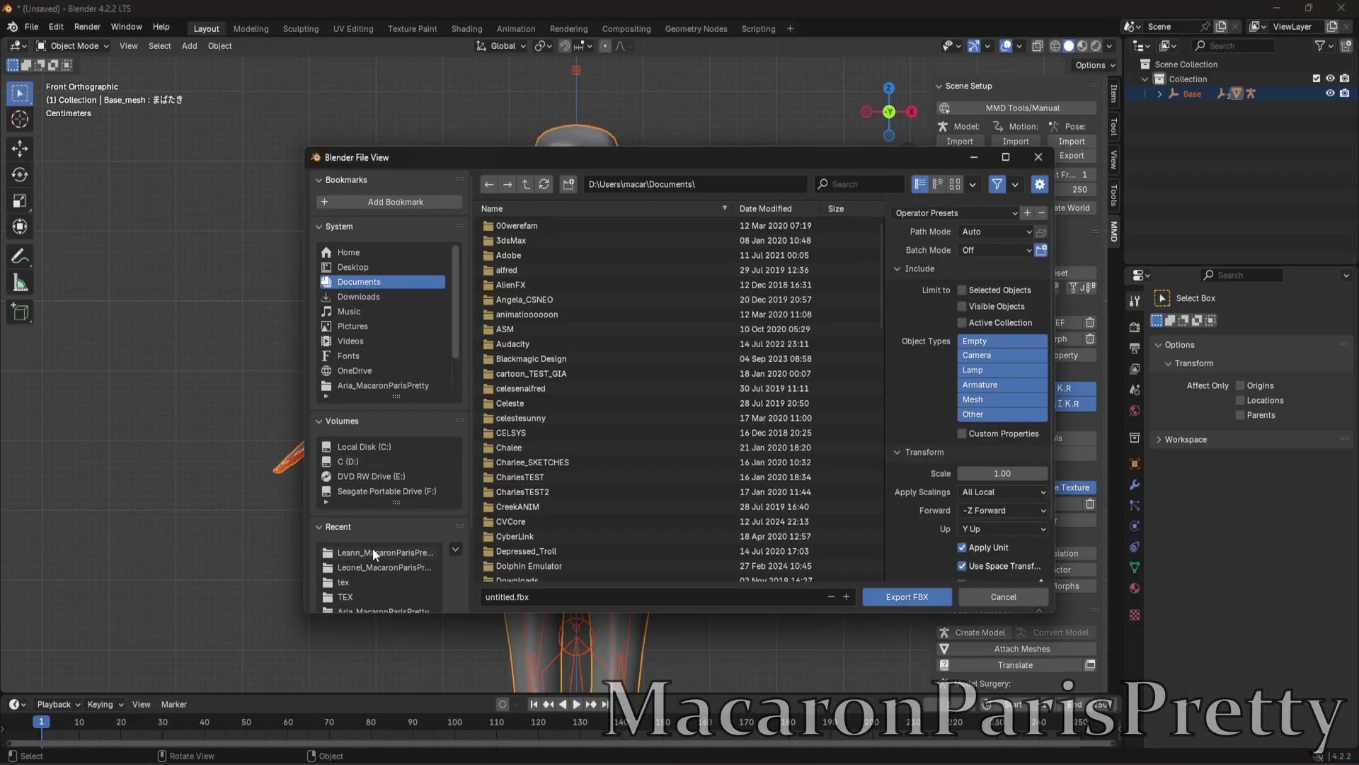
click(633, 601)
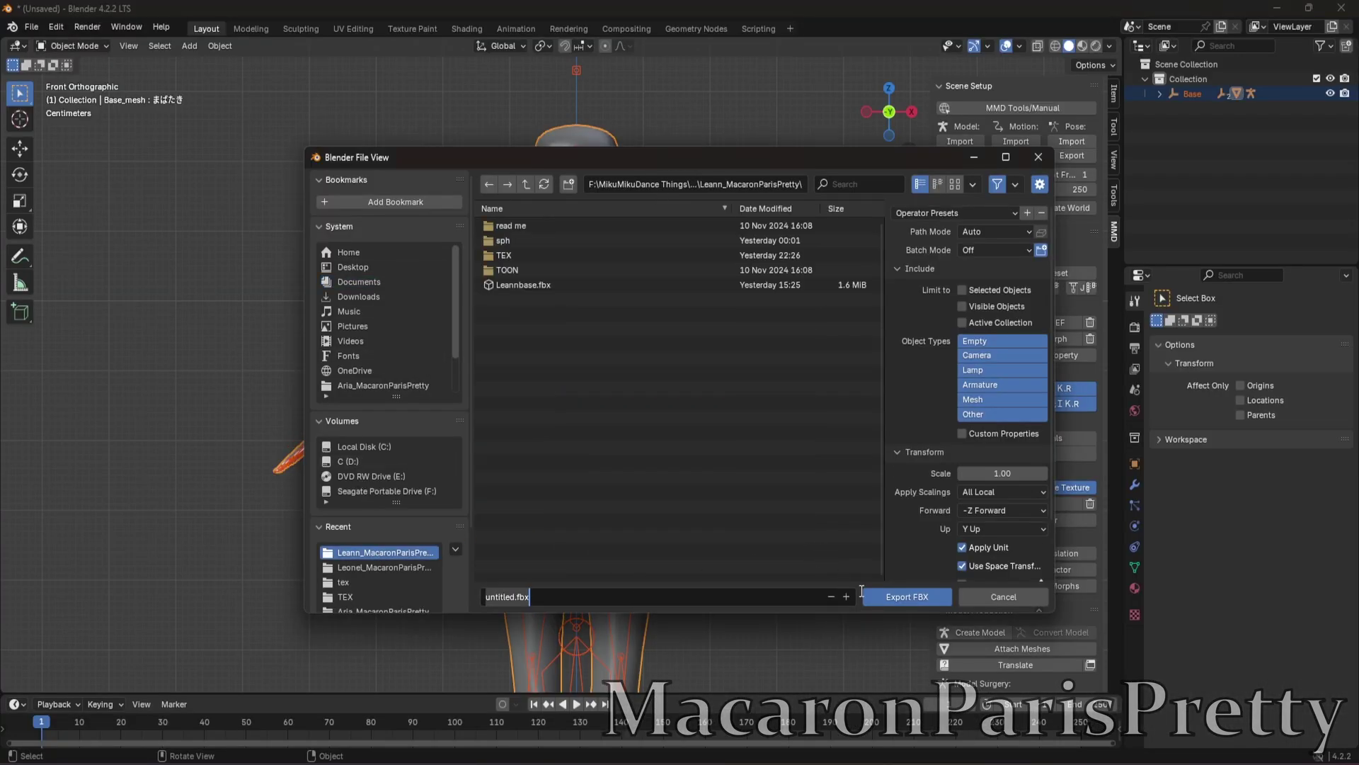
click(791, 604)
click(910, 597)
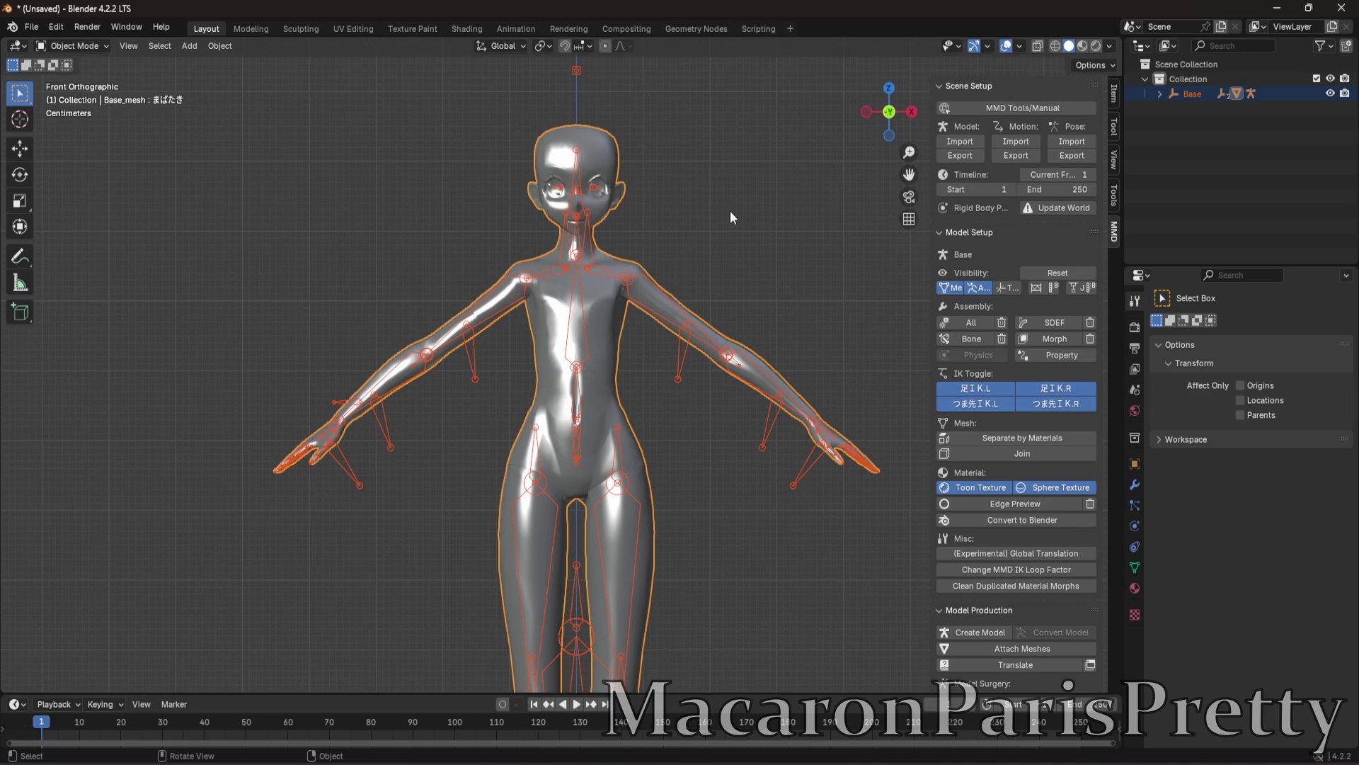
- Deselect the model's mesh and armature by clicking empty viewport space
click(729, 212)
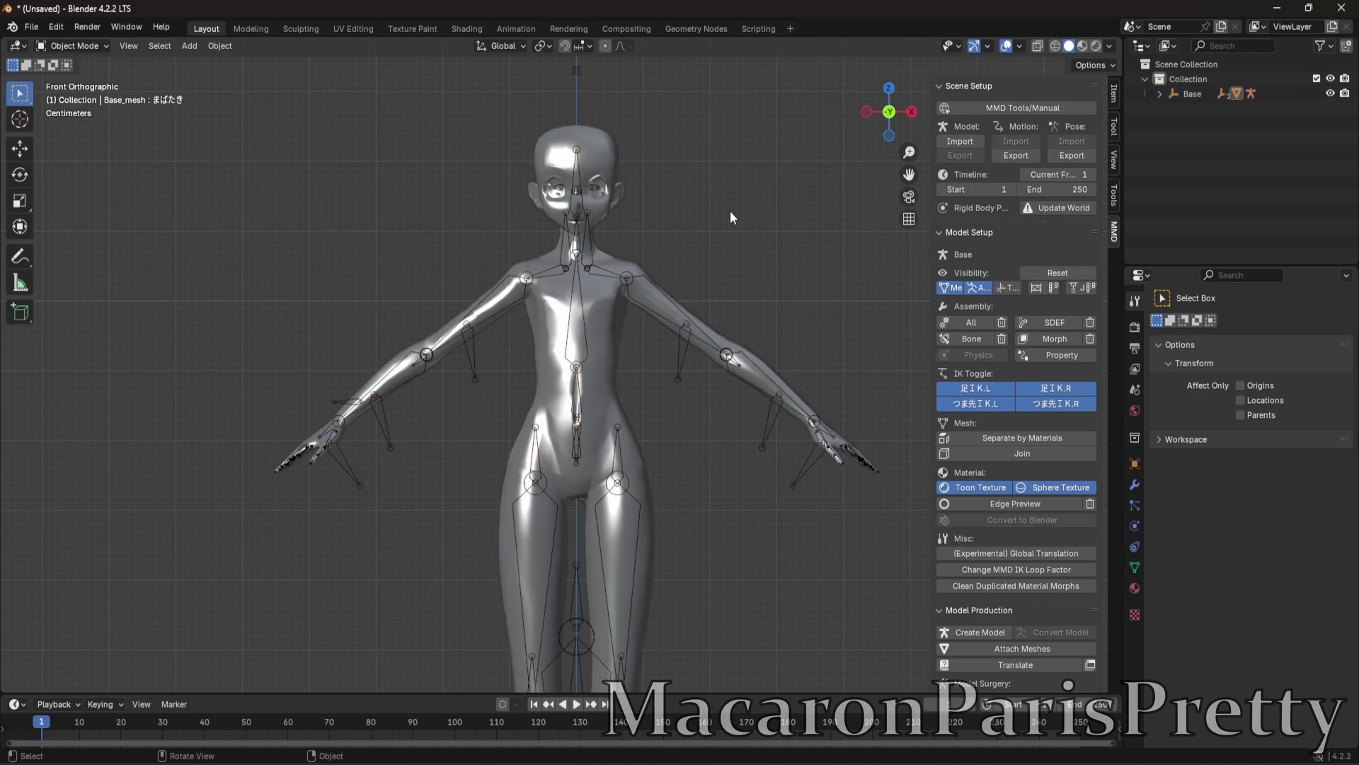
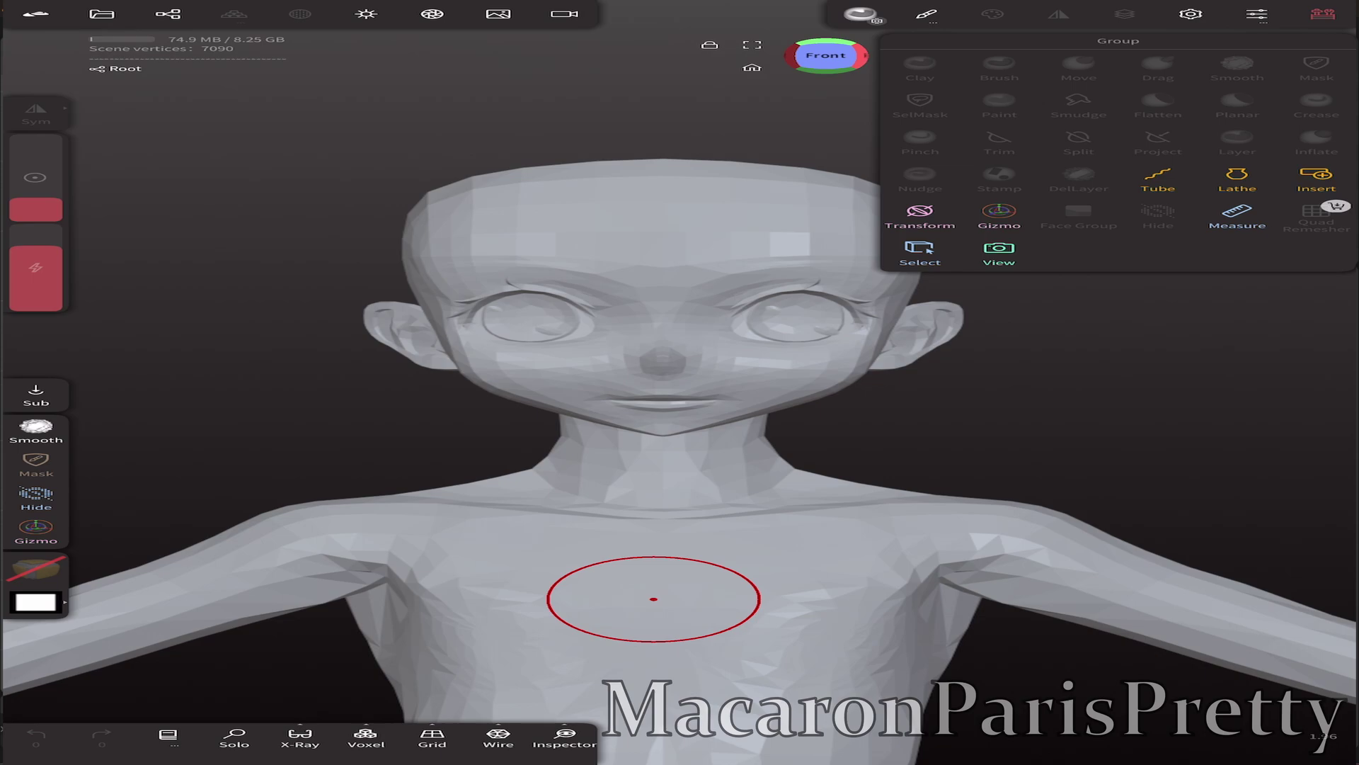
- Select Base_mesh in the Scene list as the object to sculpt
click(168, 14)
click(168, 14)
click(168, 14)
click(168, 14)
click(168, 14)
click(168, 13)
click(167, 14)
click(168, 13)
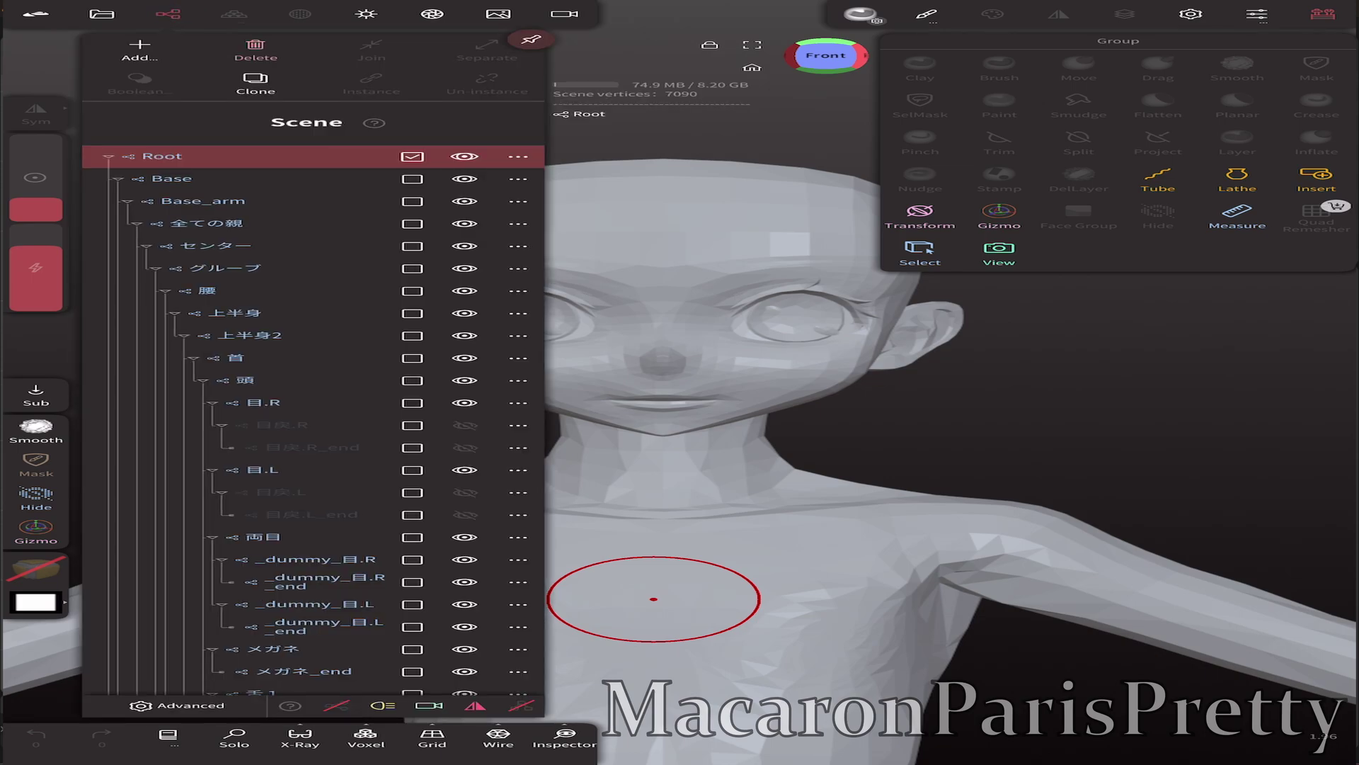
scroll(312, 396, down, 20)
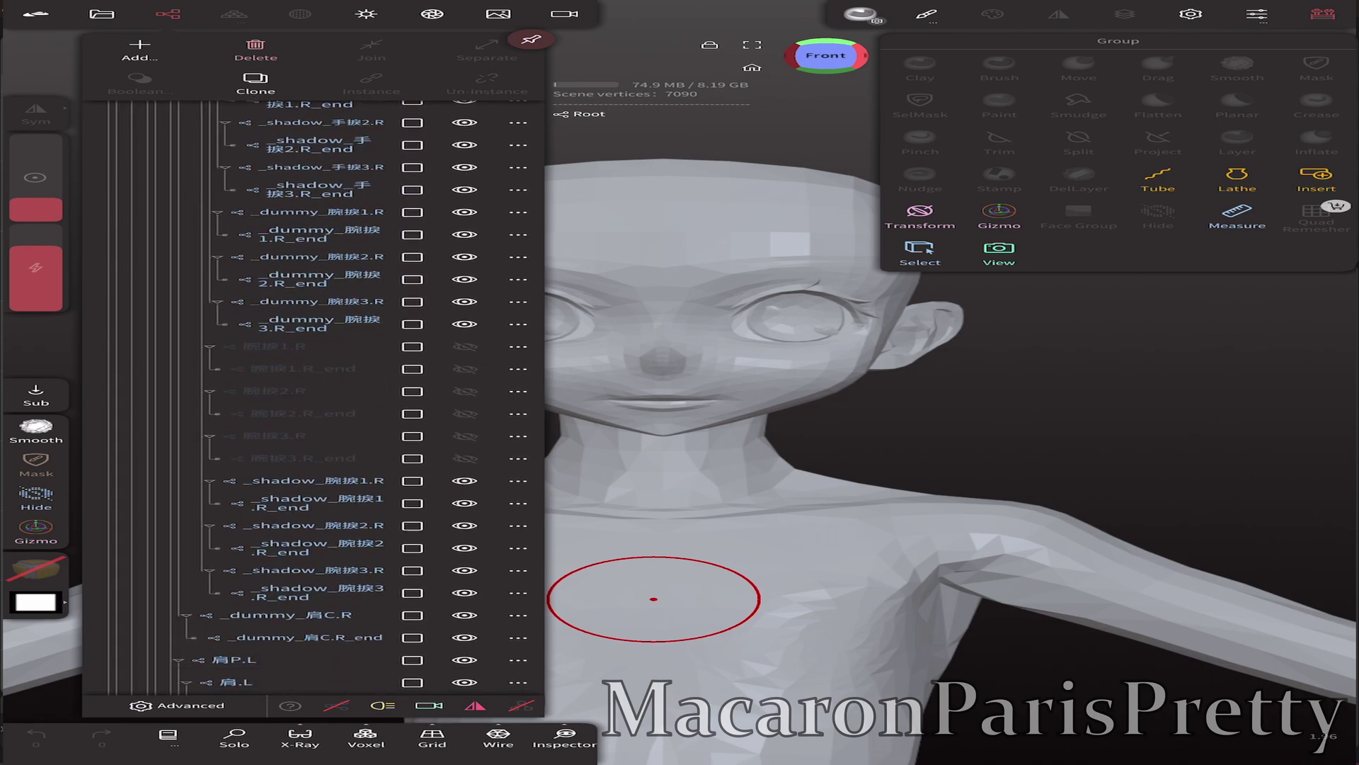
scroll(311, 396, down, 20)
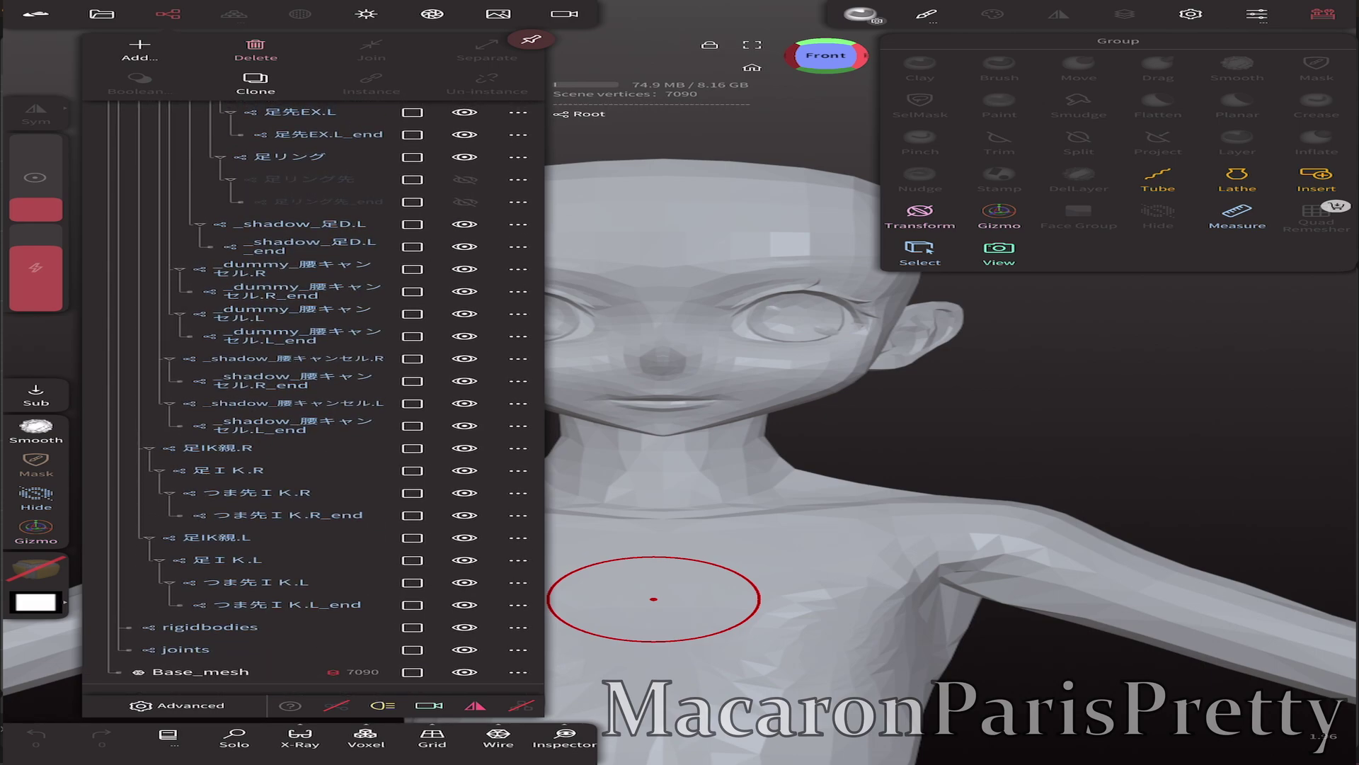
click(201, 672)
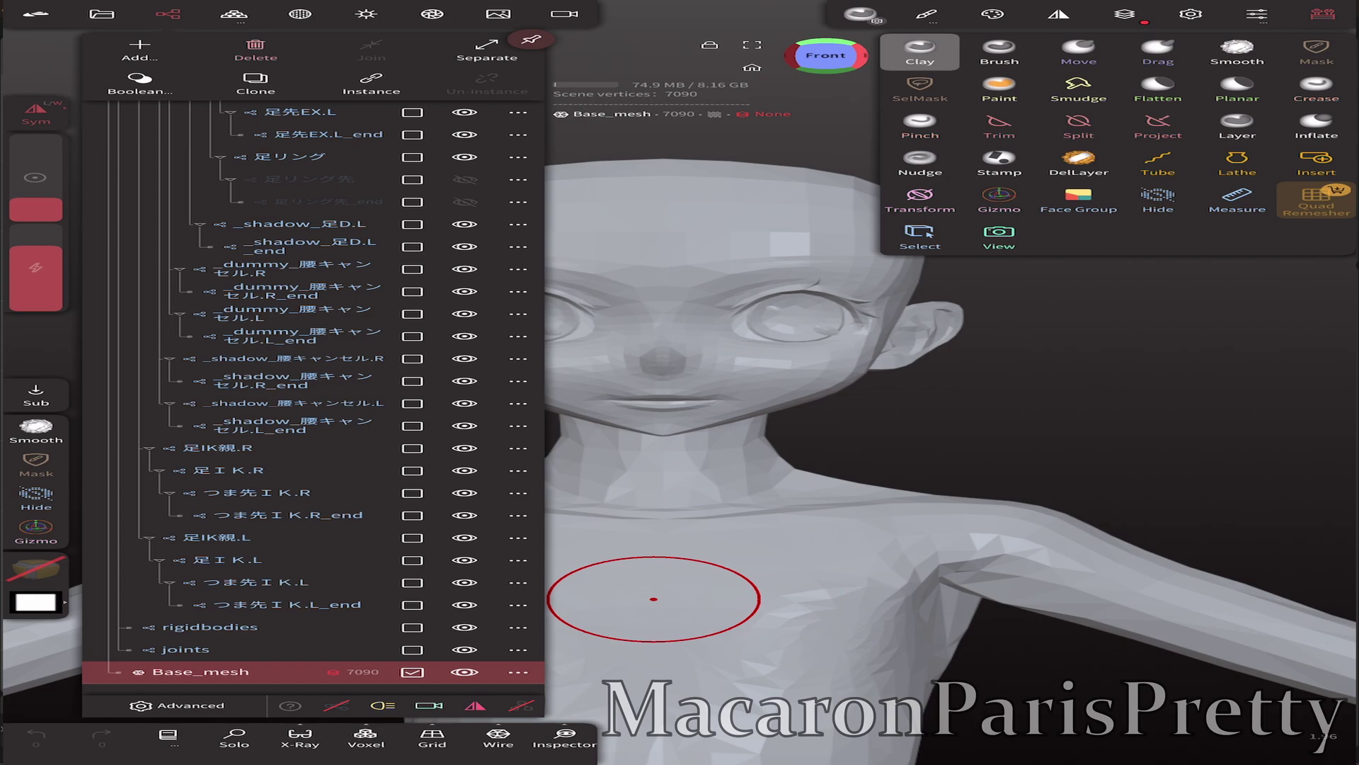
- Close the Scene list, zoom to the face and switch to the Move brush
click(169, 14)
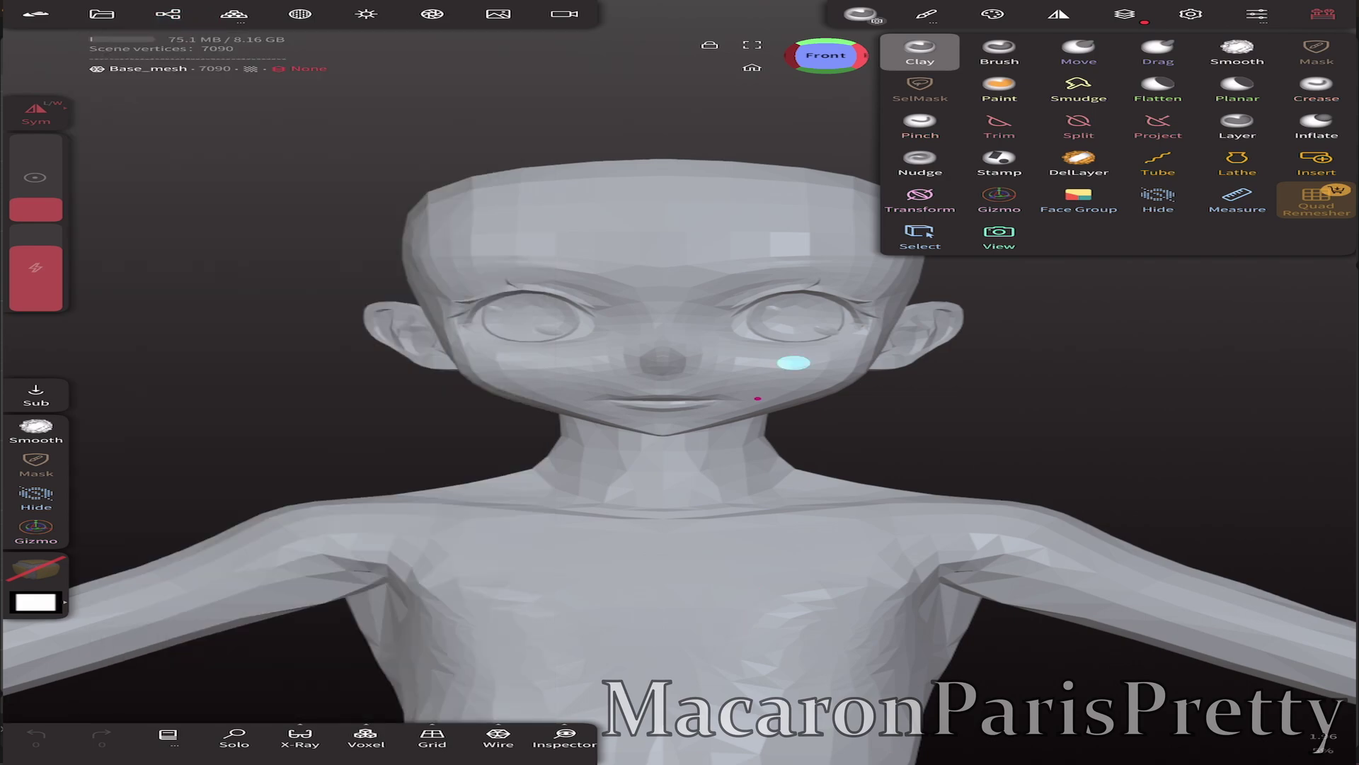
scroll(723, 485, up, 3)
click(1078, 51)
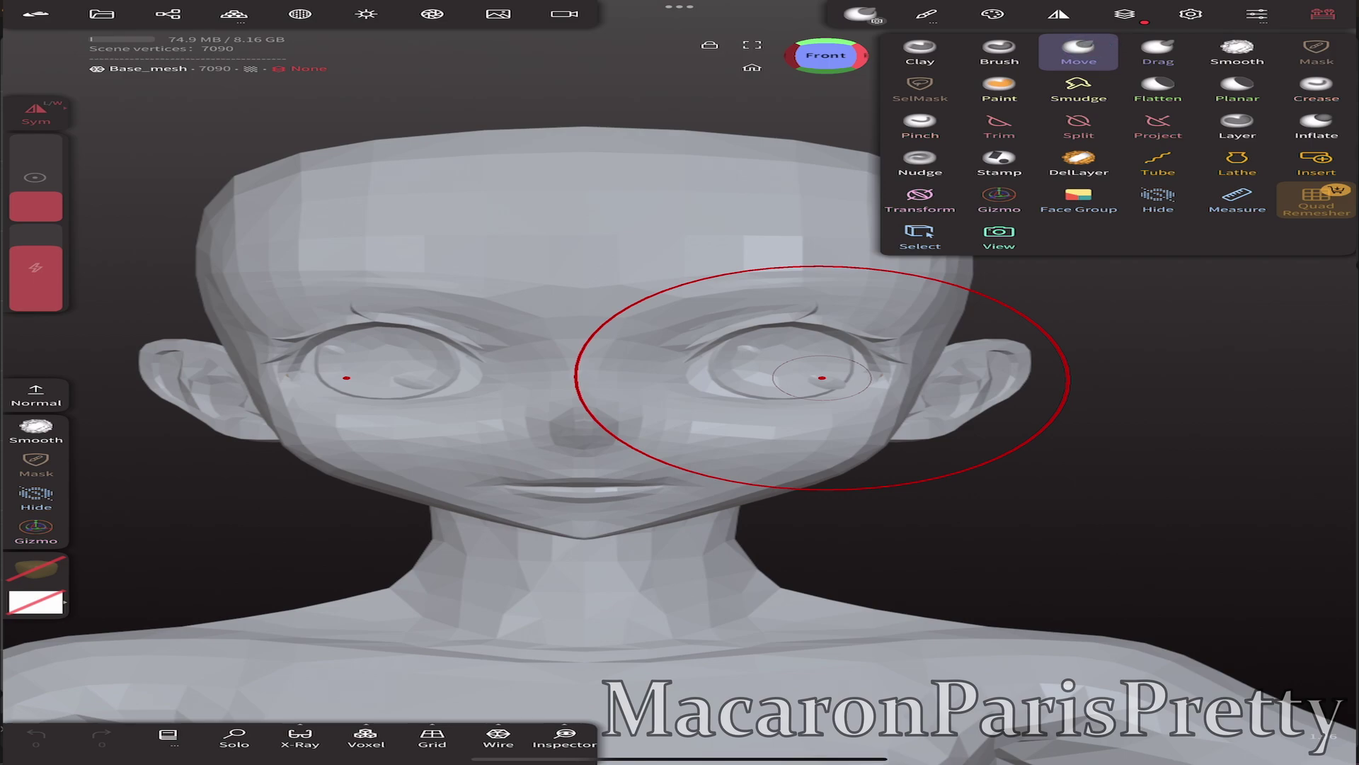
- Shrink the brush radius and pull the cheeks outward, undoing stray strokes
drag(36, 192, 35, 216)
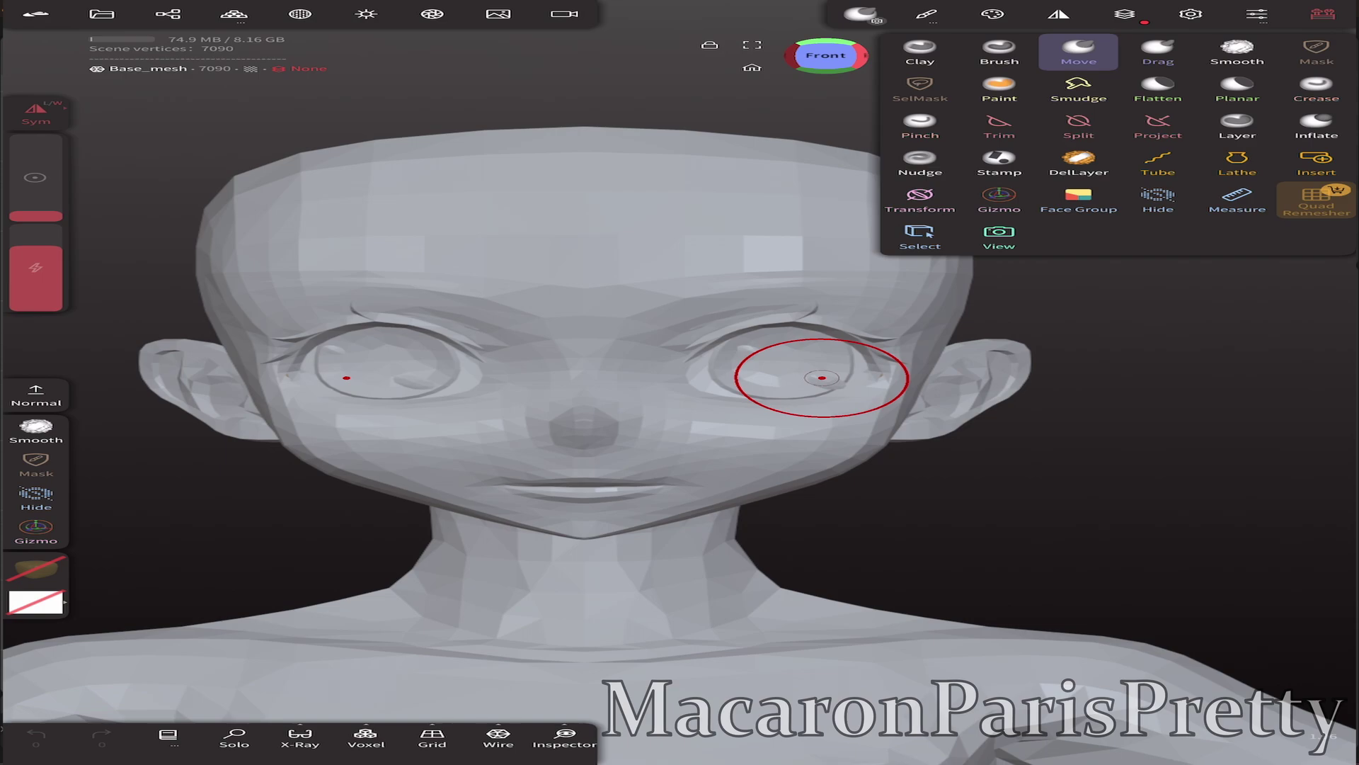
scroll(954, 504, down, 3)
scroll(954, 504, up, 1)
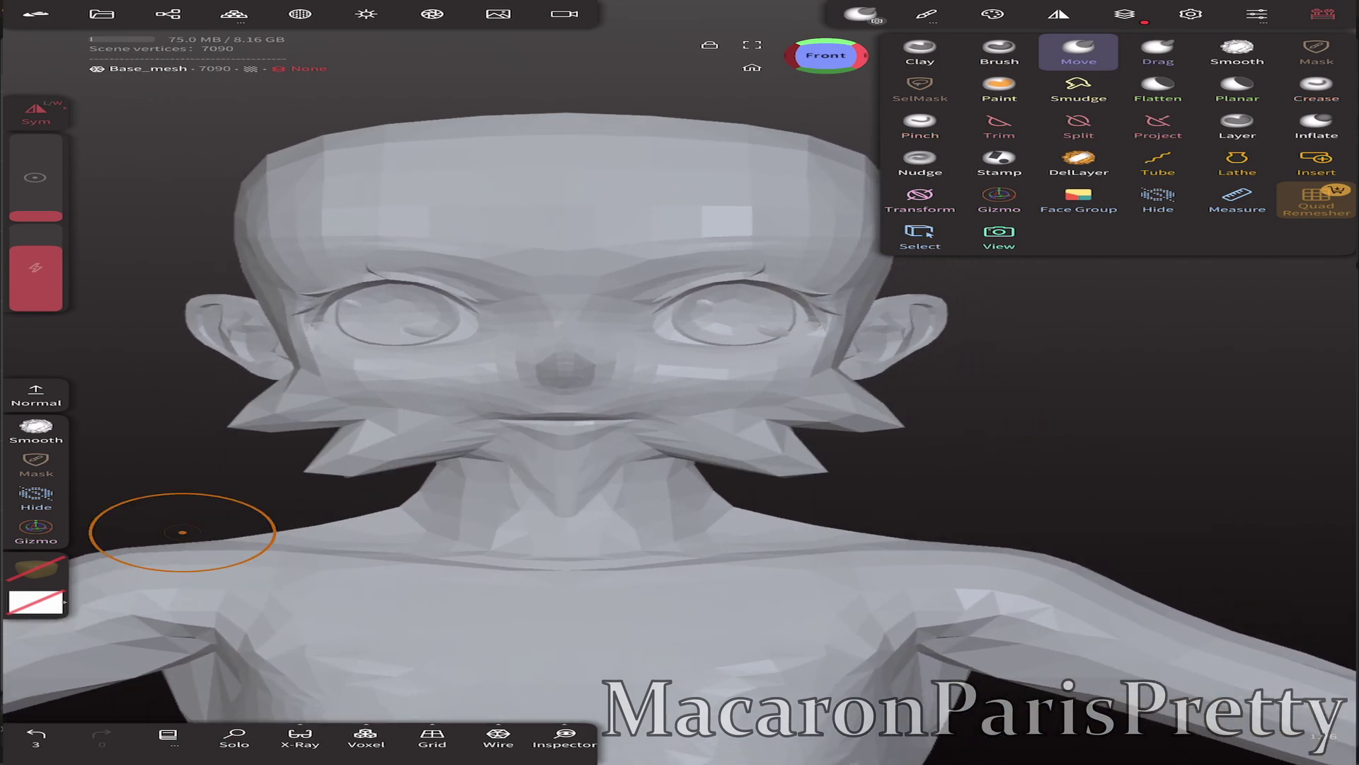
drag(310, 360, 298, 358)
key(ctrl+z)
scroll(978, 435, down, 4)
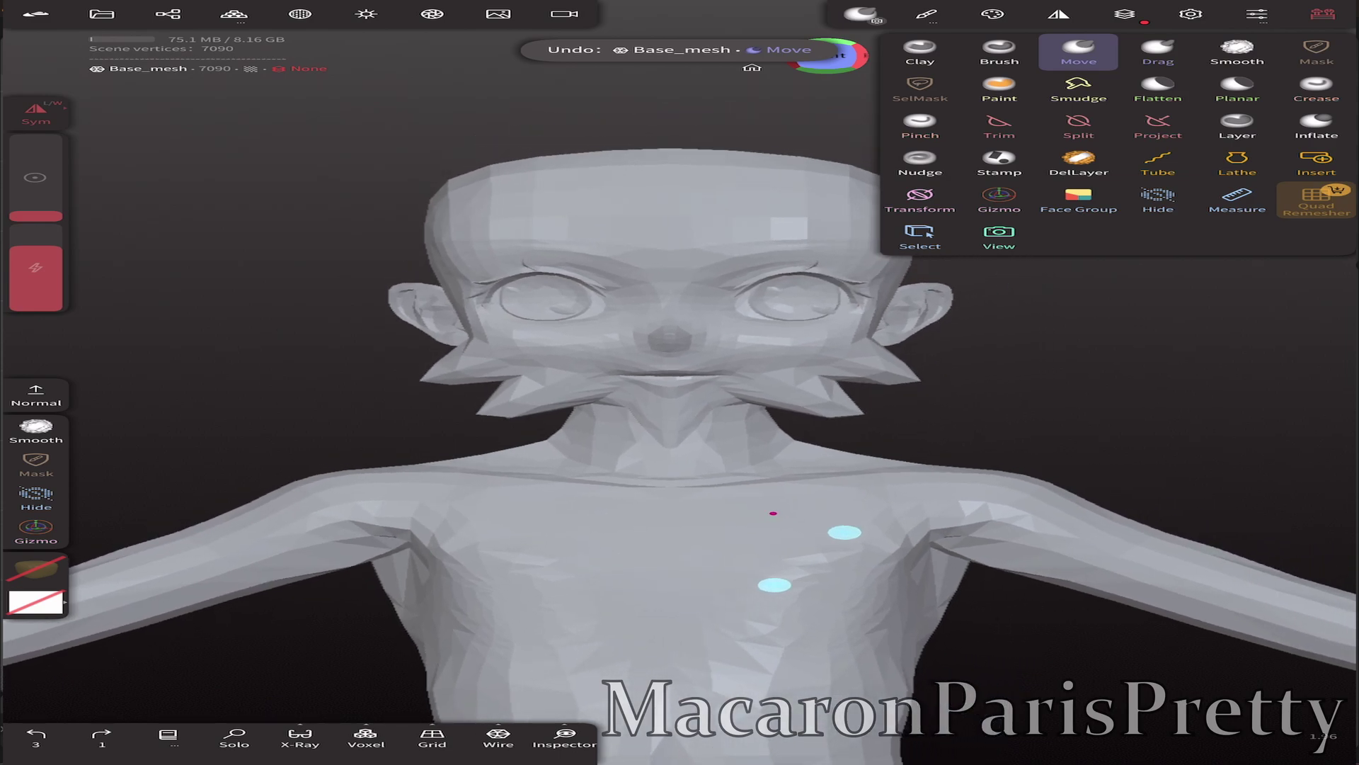
scroll(839, 501, up, 2)
scroll(839, 500, up, 2)
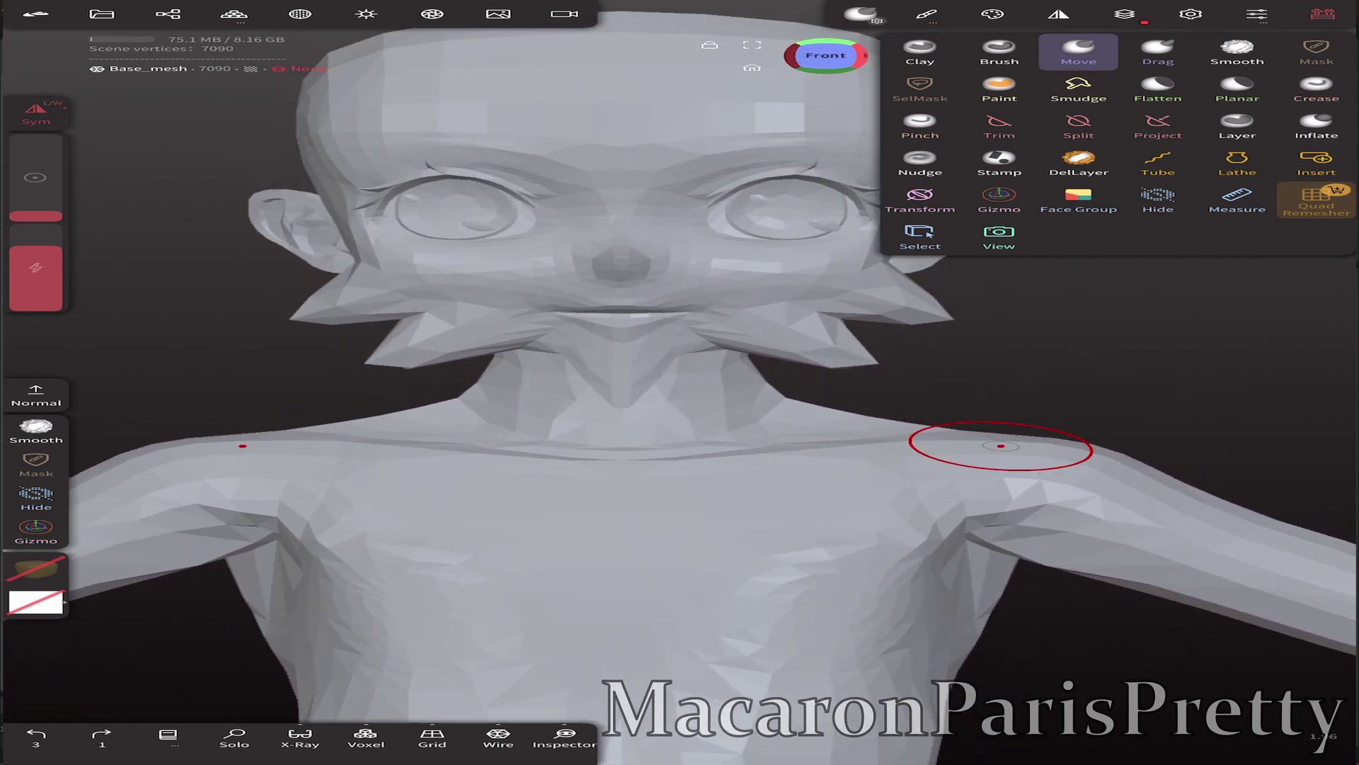
key(ctrl+z)
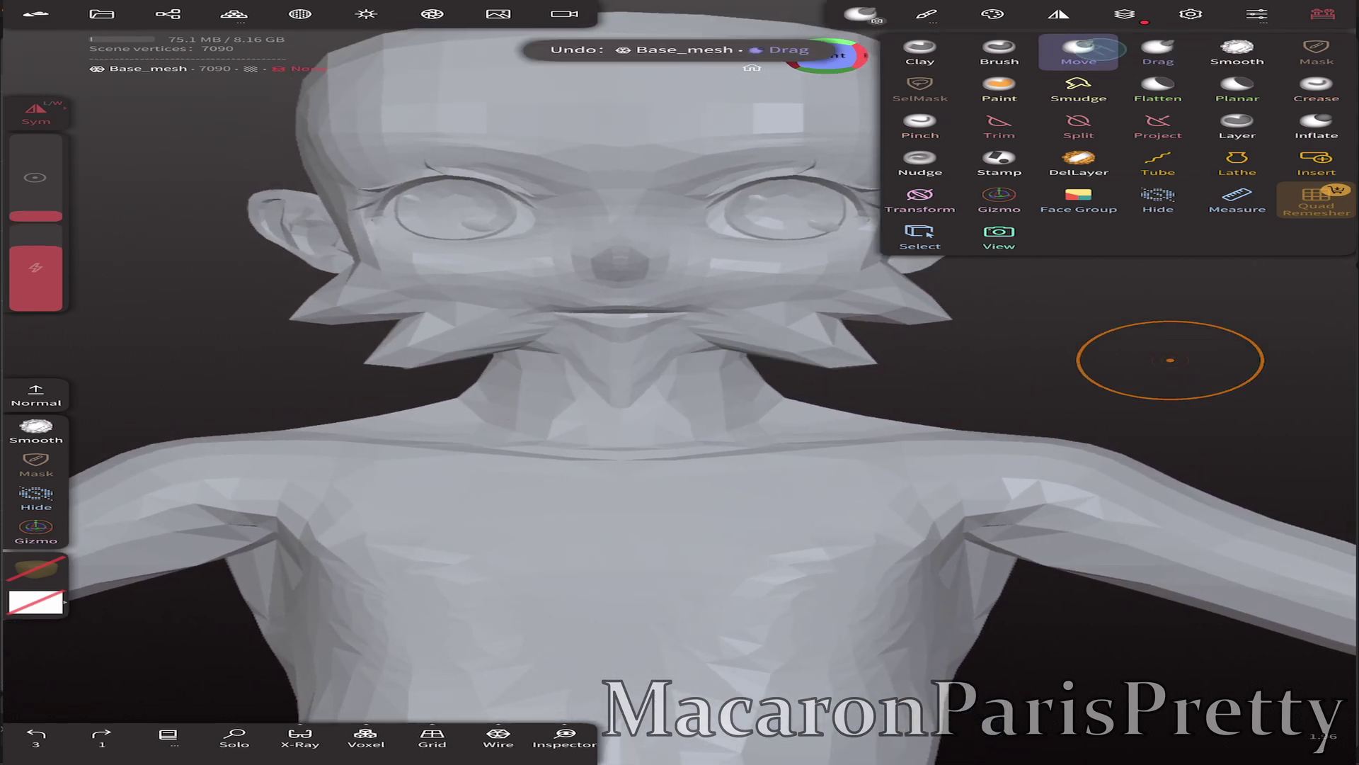
scroll(843, 495, down, 2)
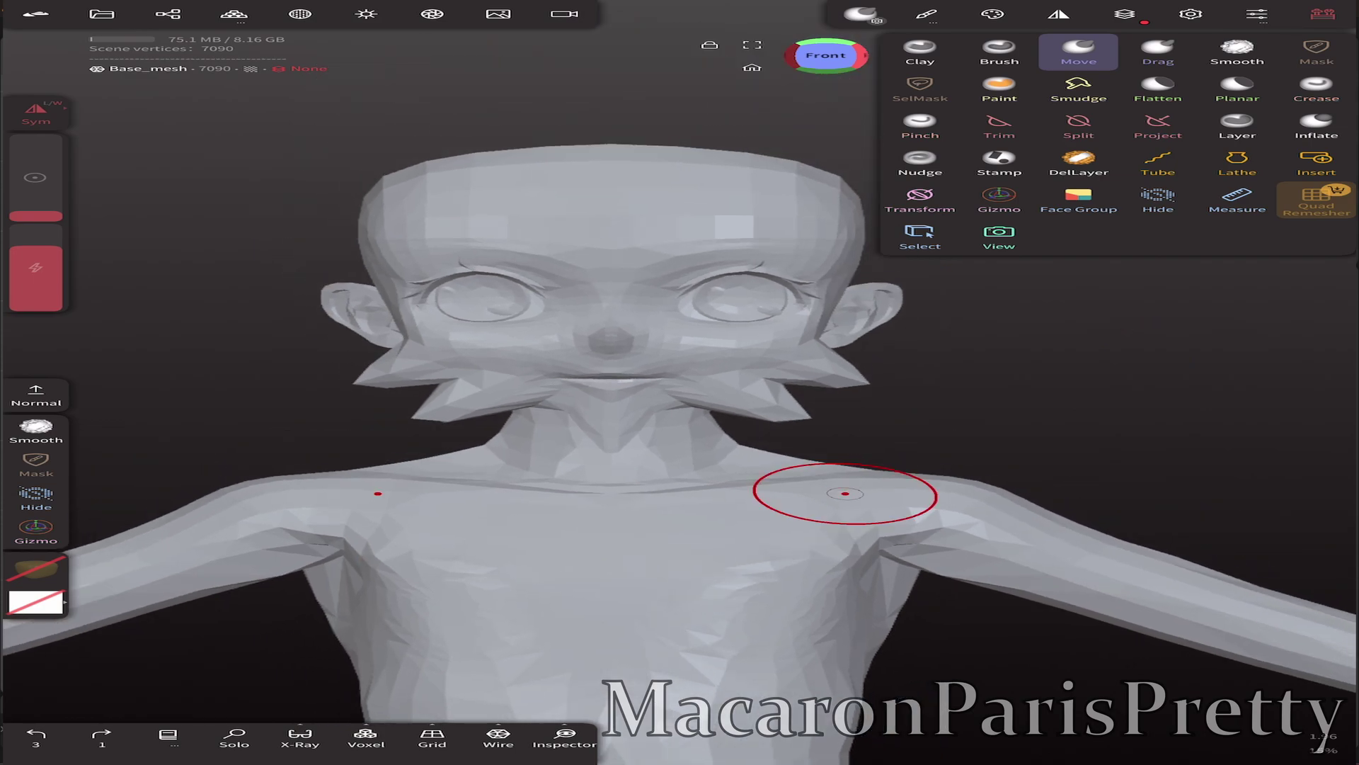
- Raise a narrow spike from the top of the head, pull it forward, and return to Front view
drag(632, 184, 632, 110)
key(ctrl+z)
drag(611, 211, 610, 106)
drag(963, 340, 1305, 333)
middle_drag(517, 397, 290, 426)
mouse_move(814, 361)
mouse_down()
mouse_move(1091, 348)
mouse_move(970, 364)
mouse_up()
mouse_move(651, 121)
mouse_down()
mouse_move(841, 160)
mouse_move(876, 152)
mouse_up()
drag(1048, 396, 622, 424)
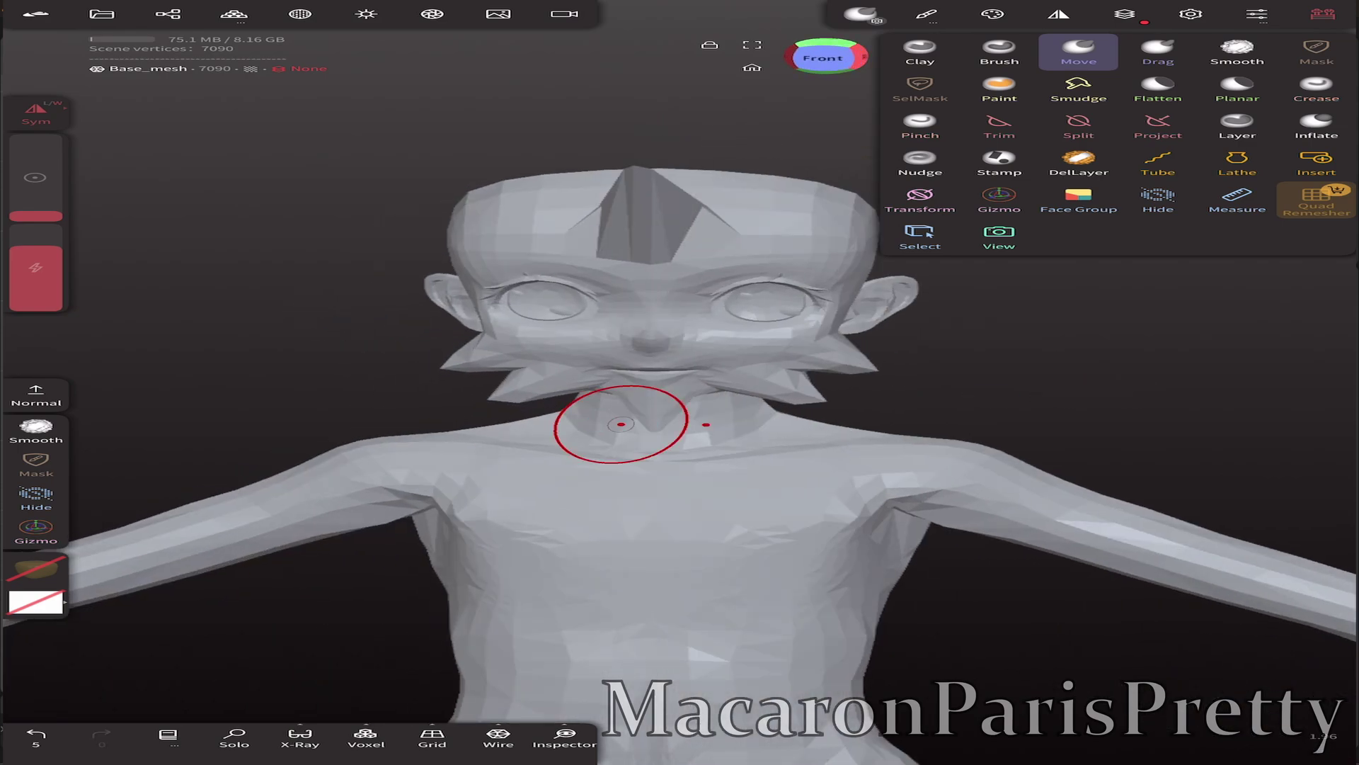
click(821, 58)
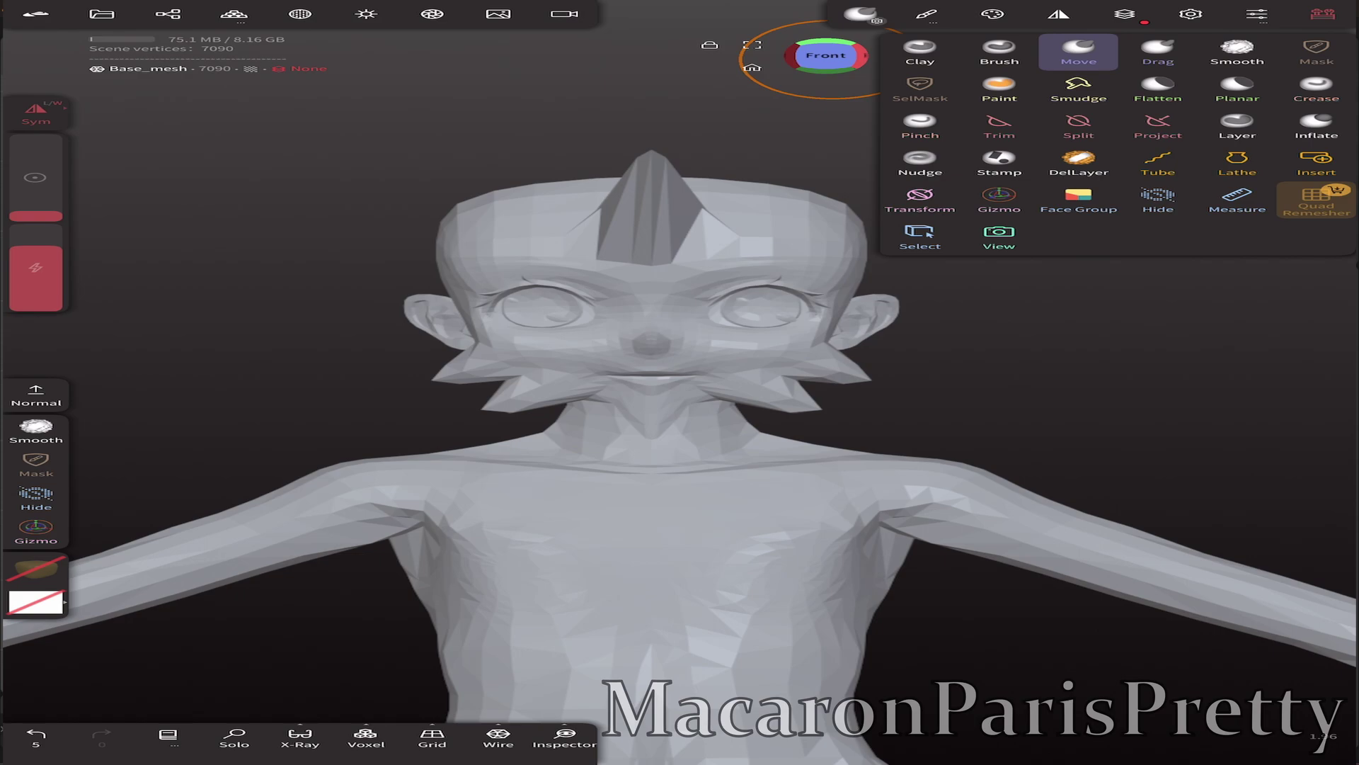
- Split Base_mesh into pieces with Separate (Face Group) from its Scene menu
click(168, 13)
click(167, 14)
click(168, 14)
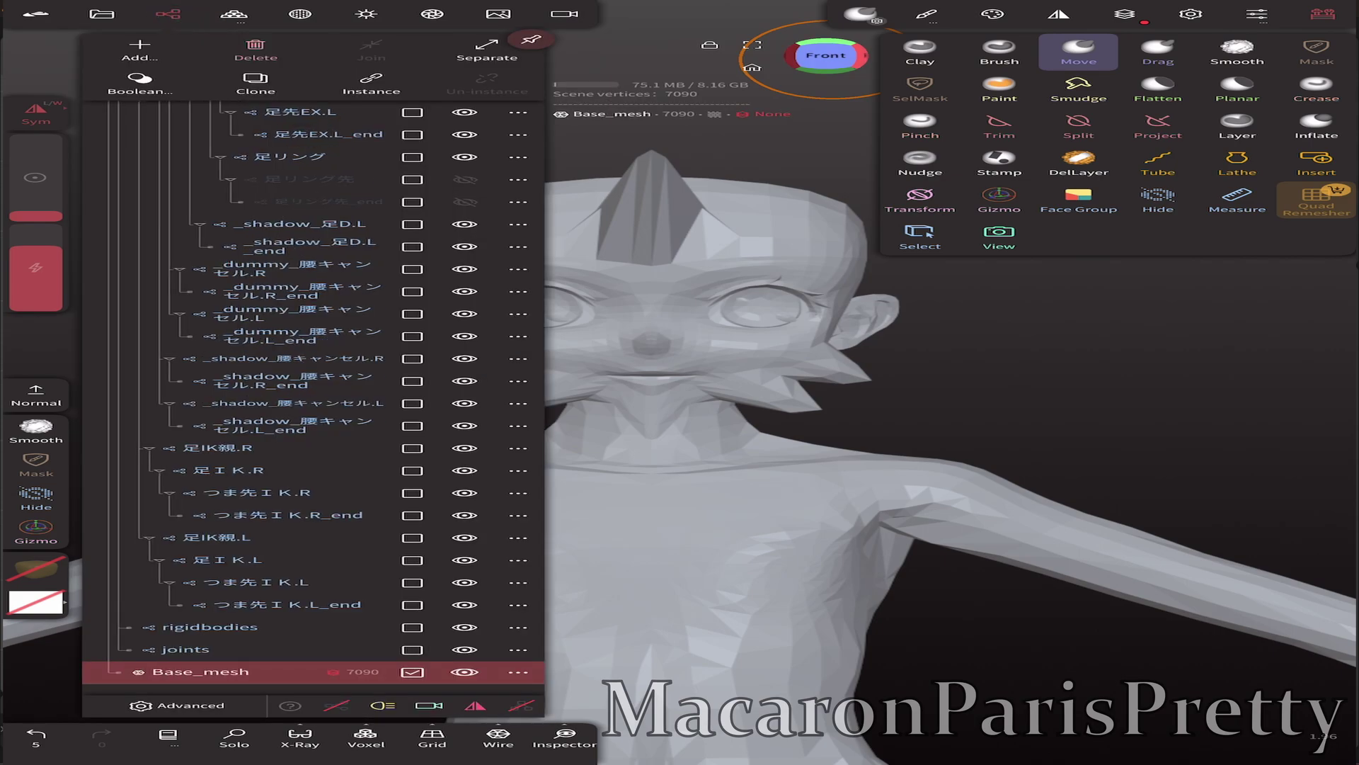
click(518, 671)
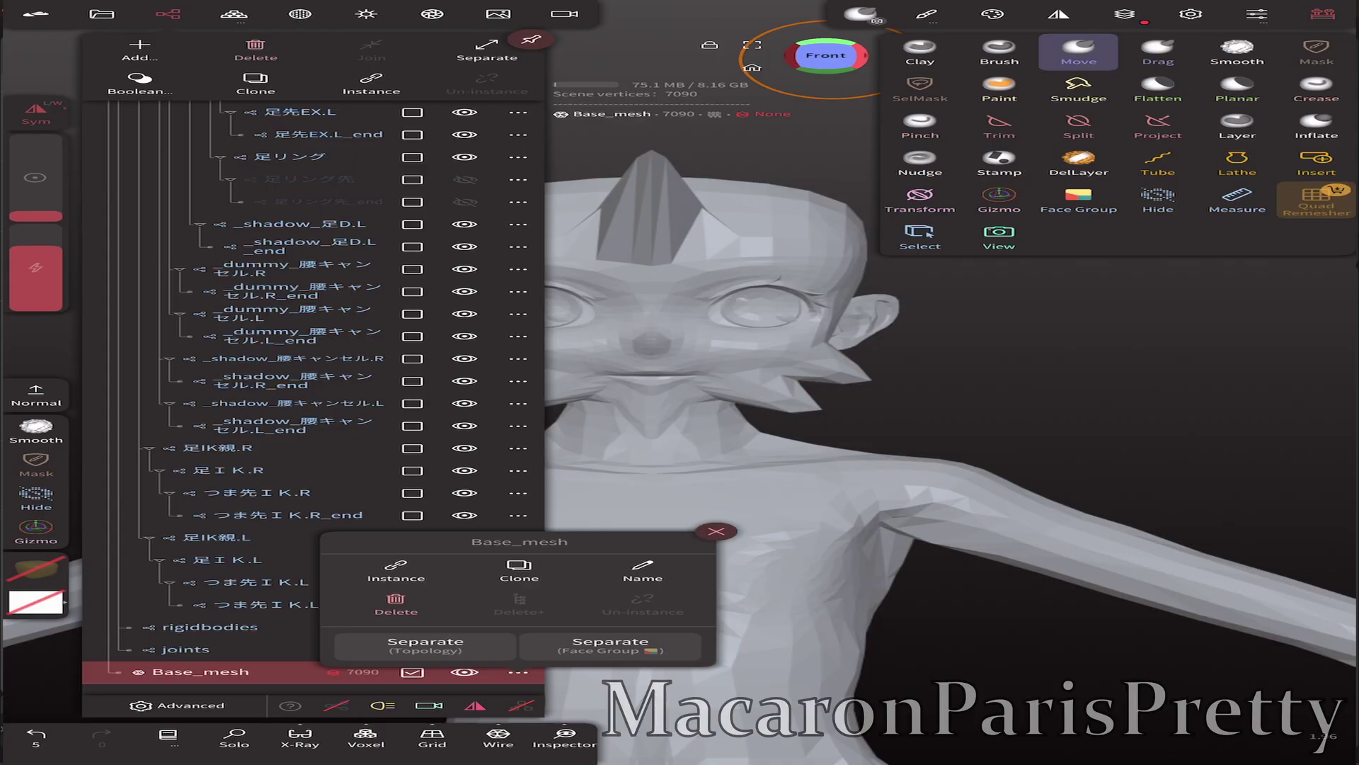
click(934, 577)
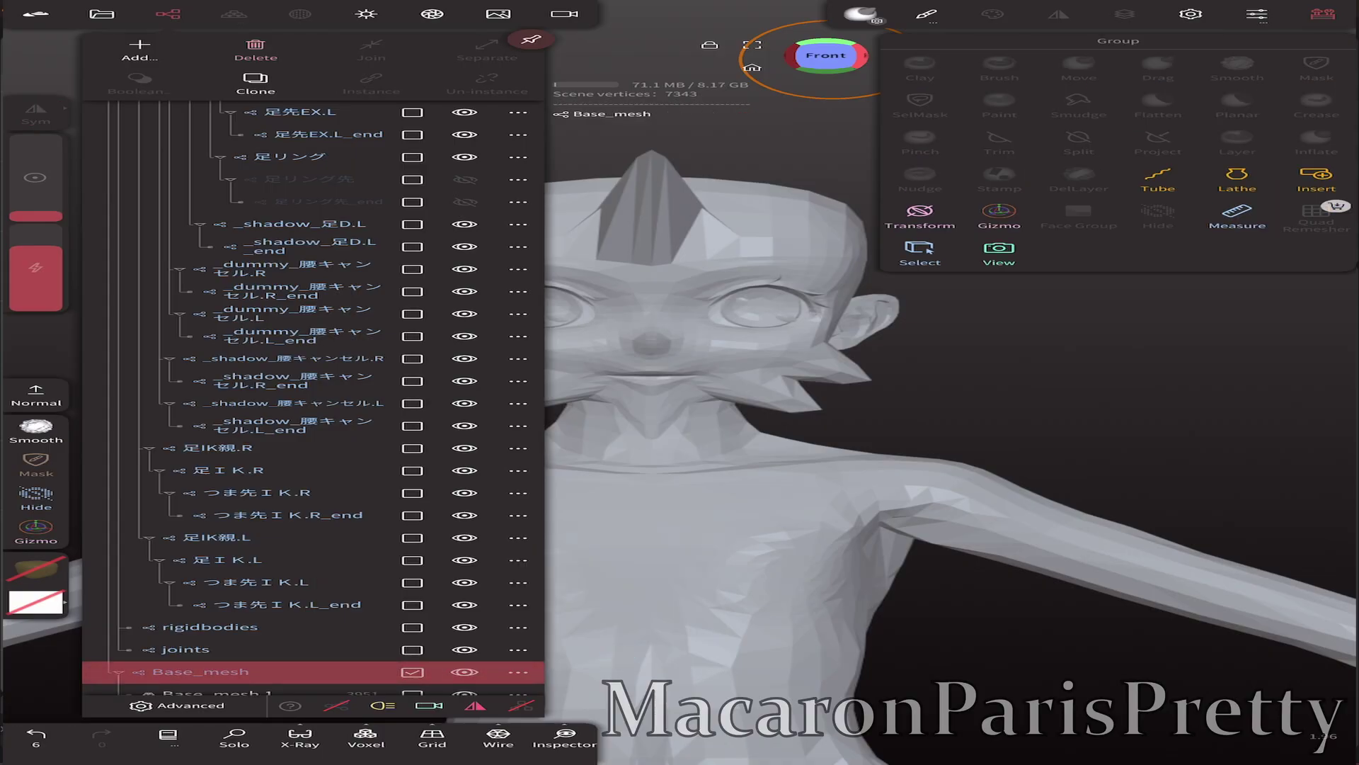
- Check the separated pieces, select Base_mesh with all pieces, and show the File export options
scroll(137, 416, down, 1)
click(230, 424)
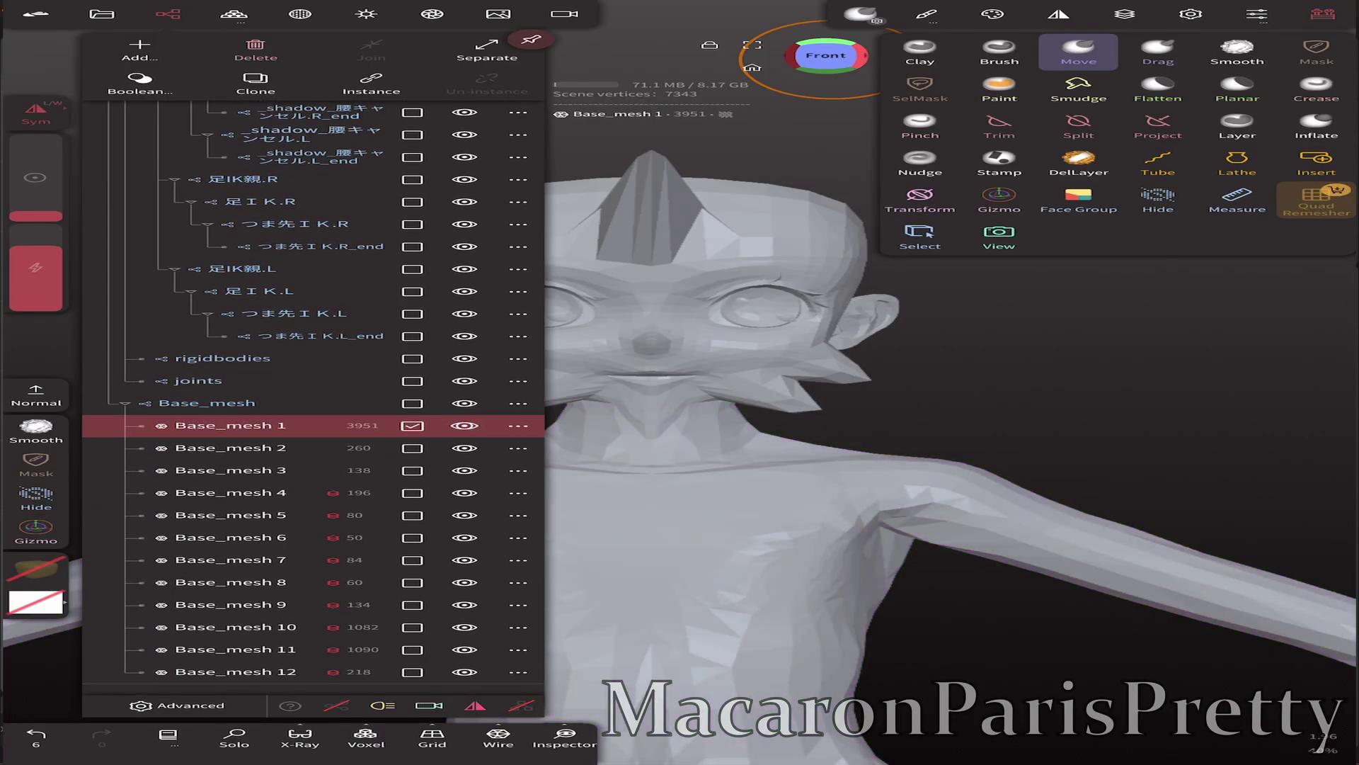
click(233, 447)
click(220, 470)
click(220, 448)
click(216, 473)
click(220, 515)
click(216, 559)
click(218, 605)
click(206, 403)
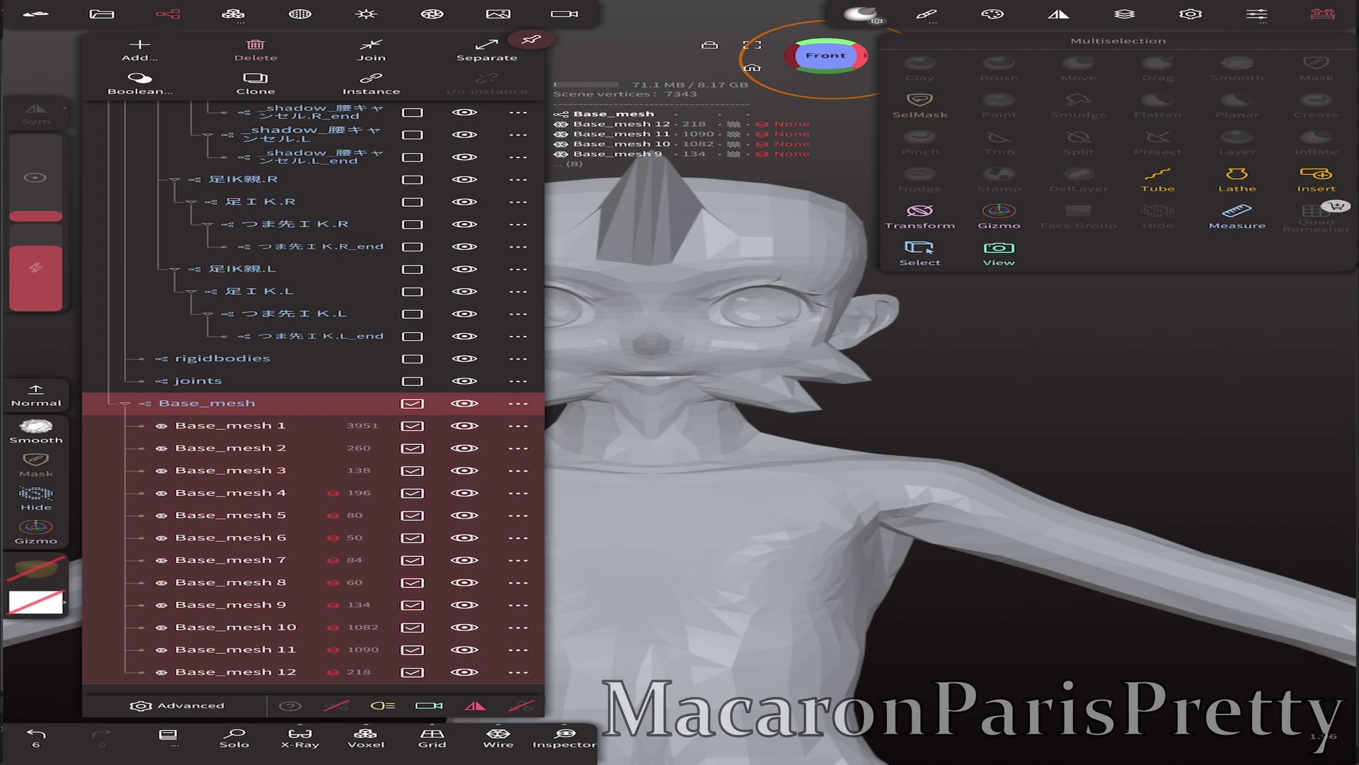
click(101, 13)
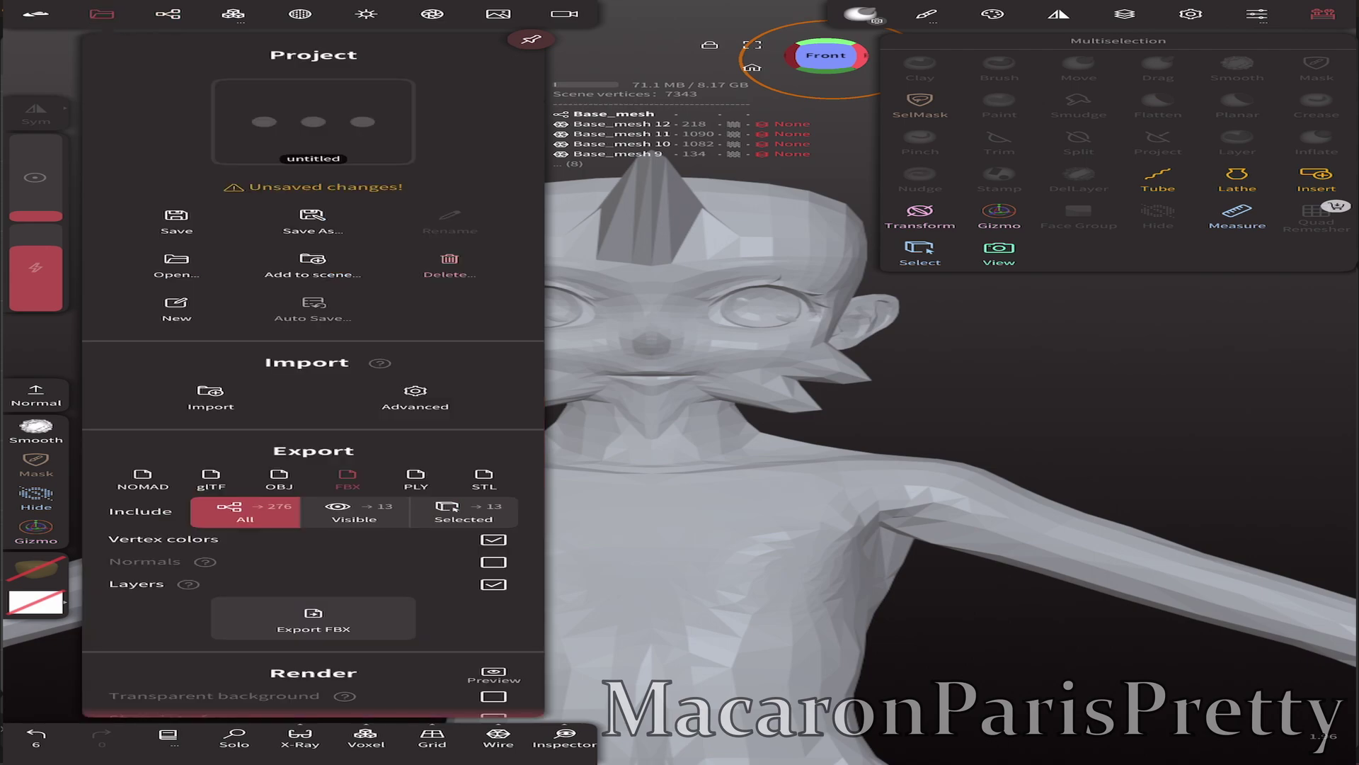
- Export the model as an FBX named 'Tutorial' into the 3D MMD folder
click(348, 478)
click(314, 617)
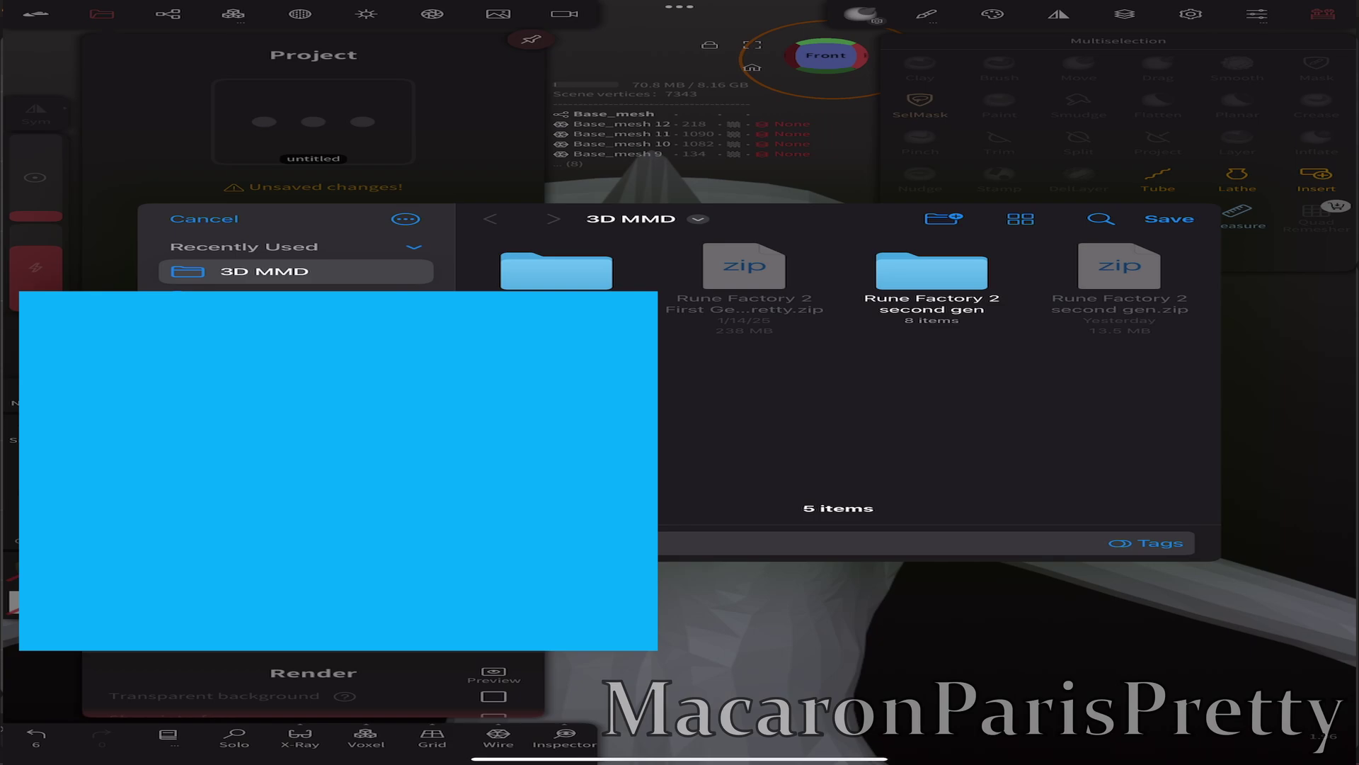
click(779, 543)
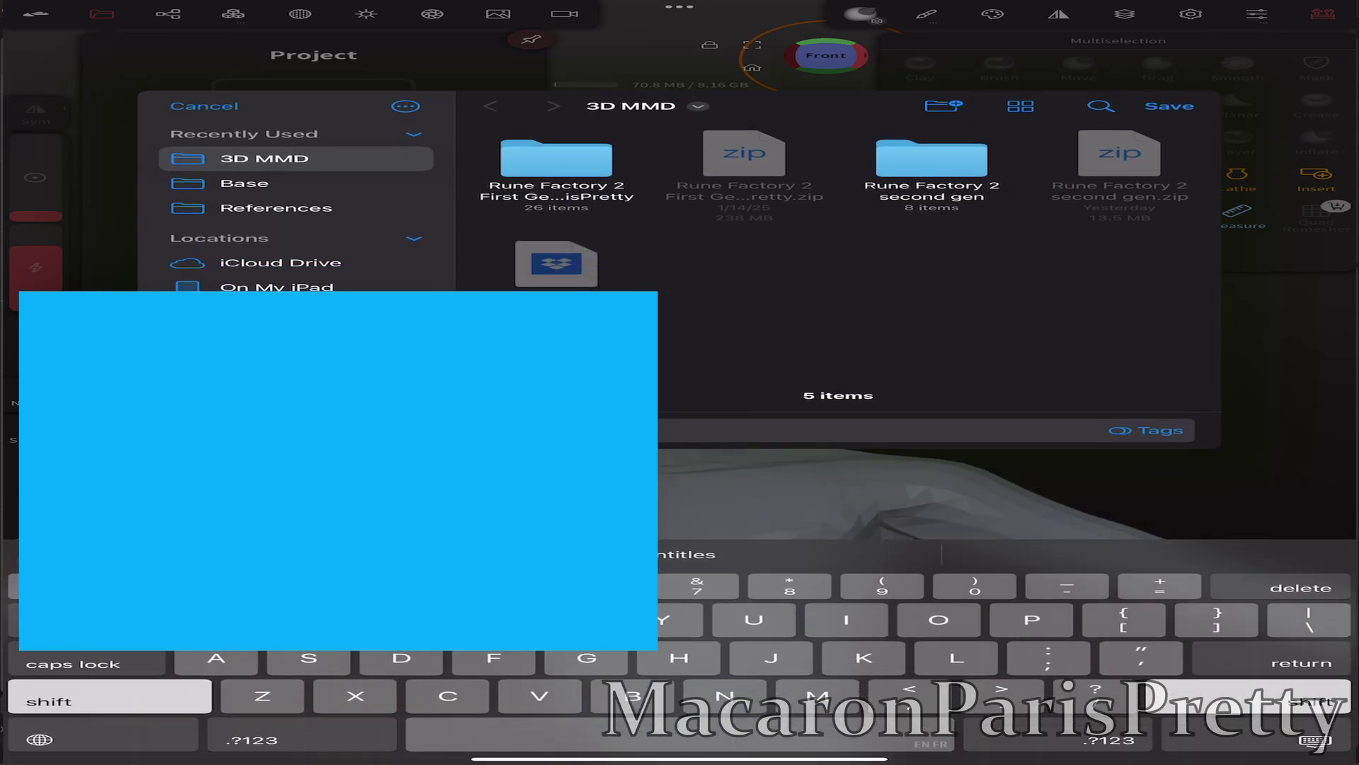
text(Tutorial)
key(BackSpace)
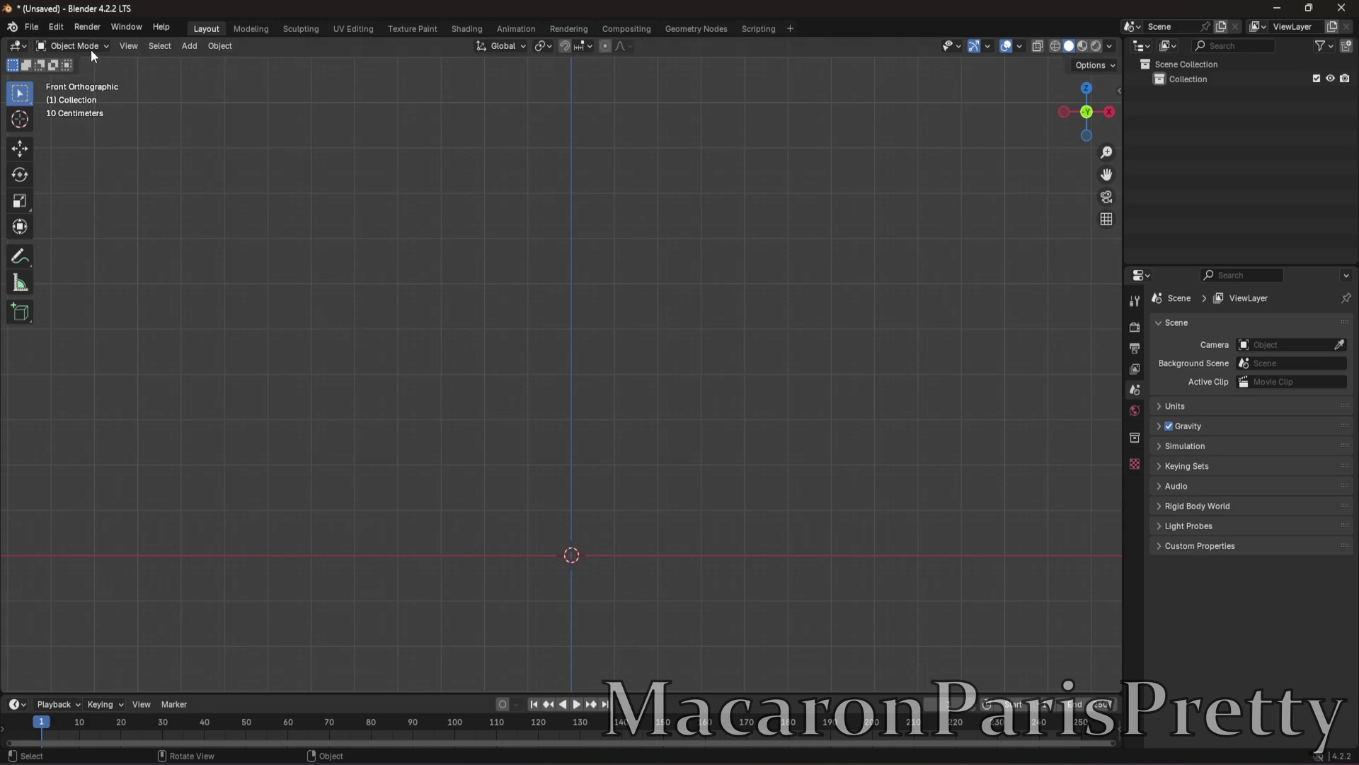
- Import the exported Tutorial FBX file via File > Import > FBX (.fbx)
click(34, 27)
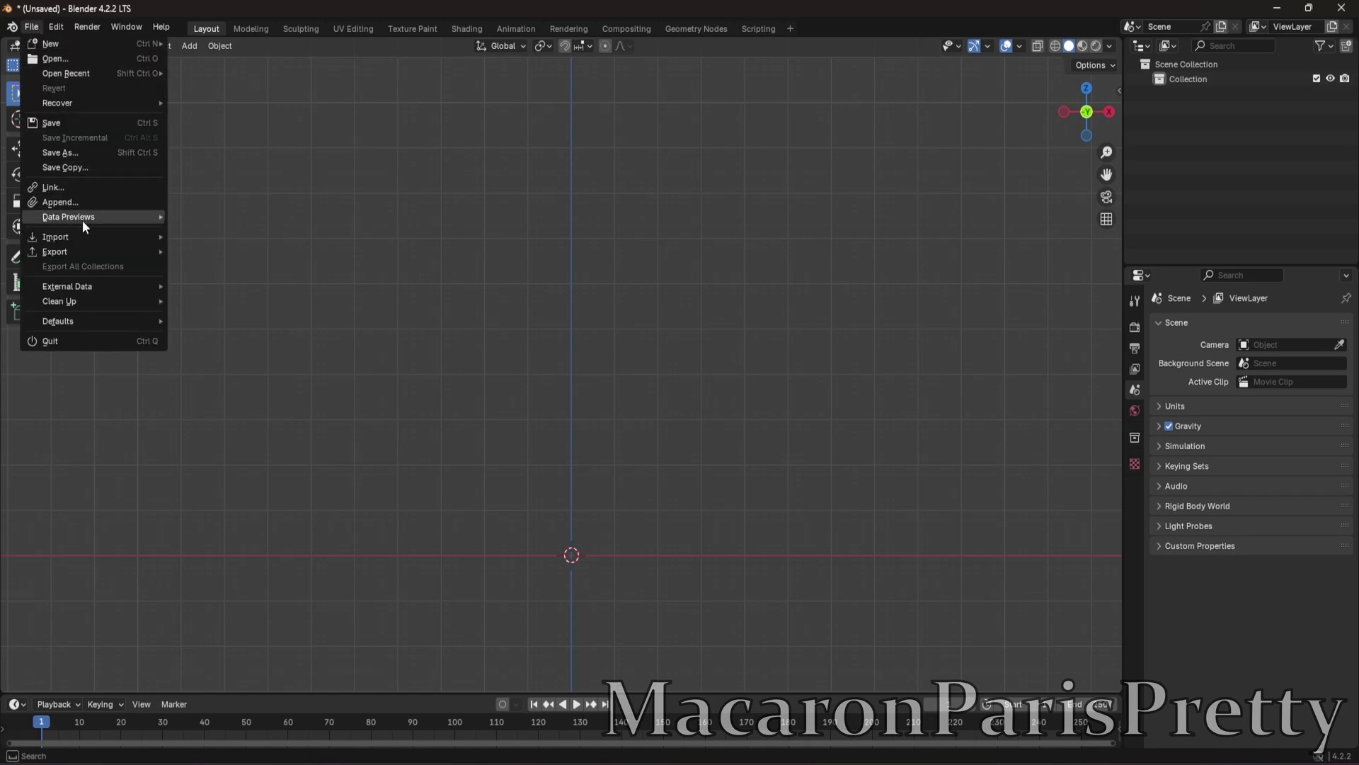
mouse_move(87, 235)
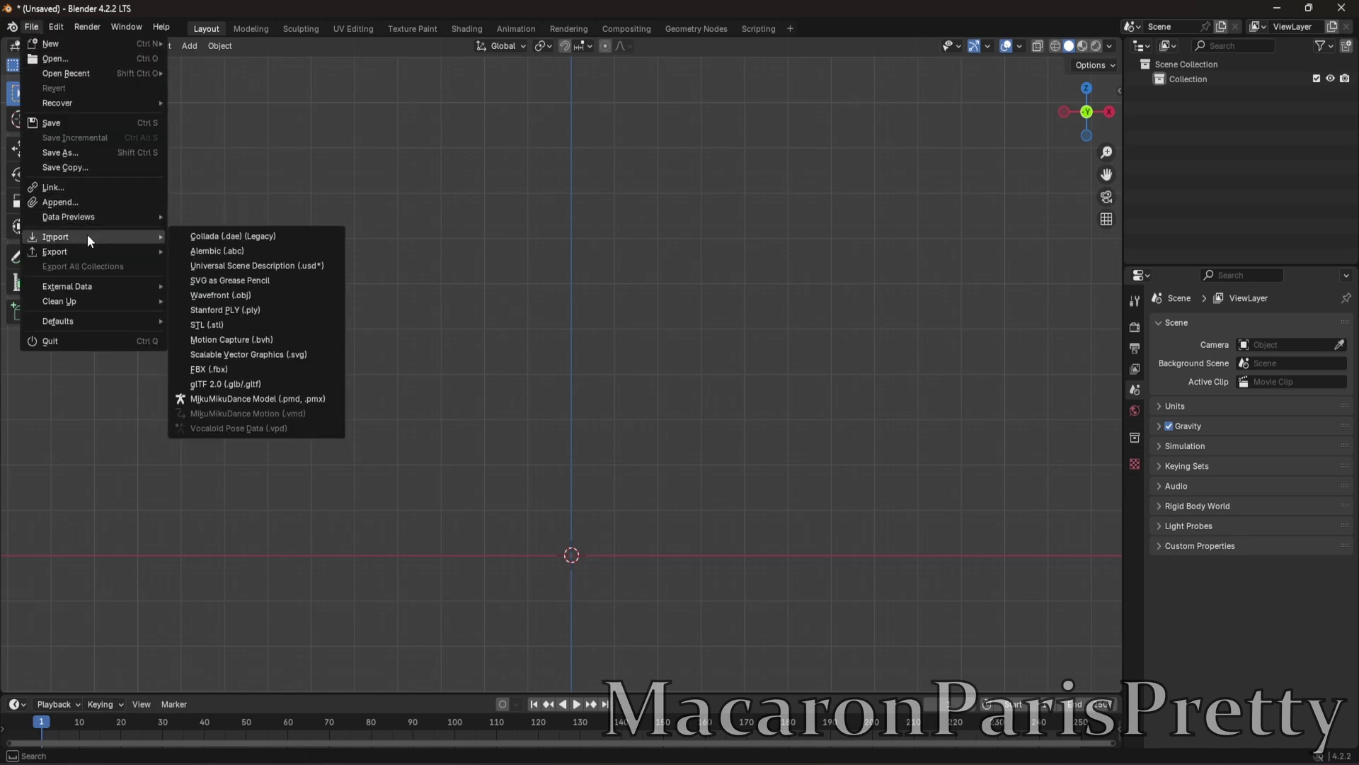
click(286, 359)
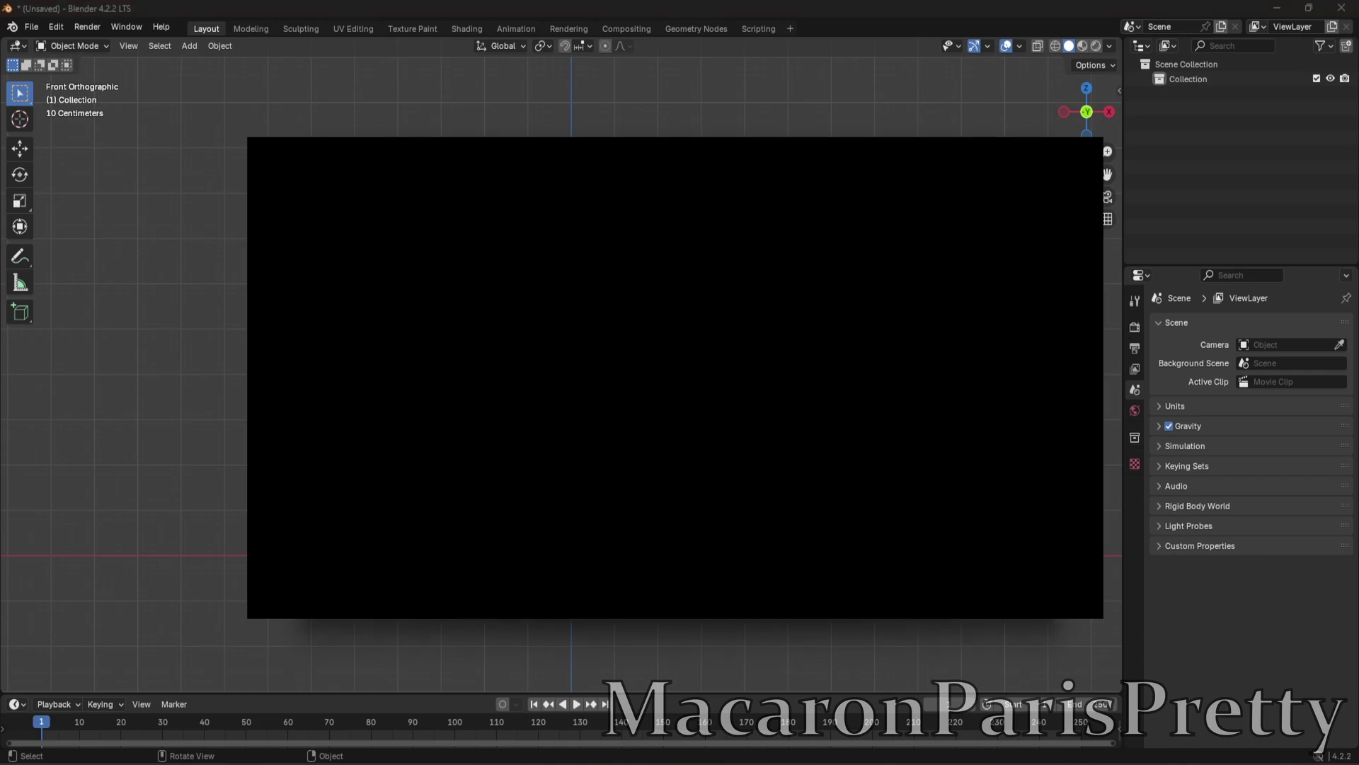
double_click(594, 312)
scroll(721, 485, up, 11)
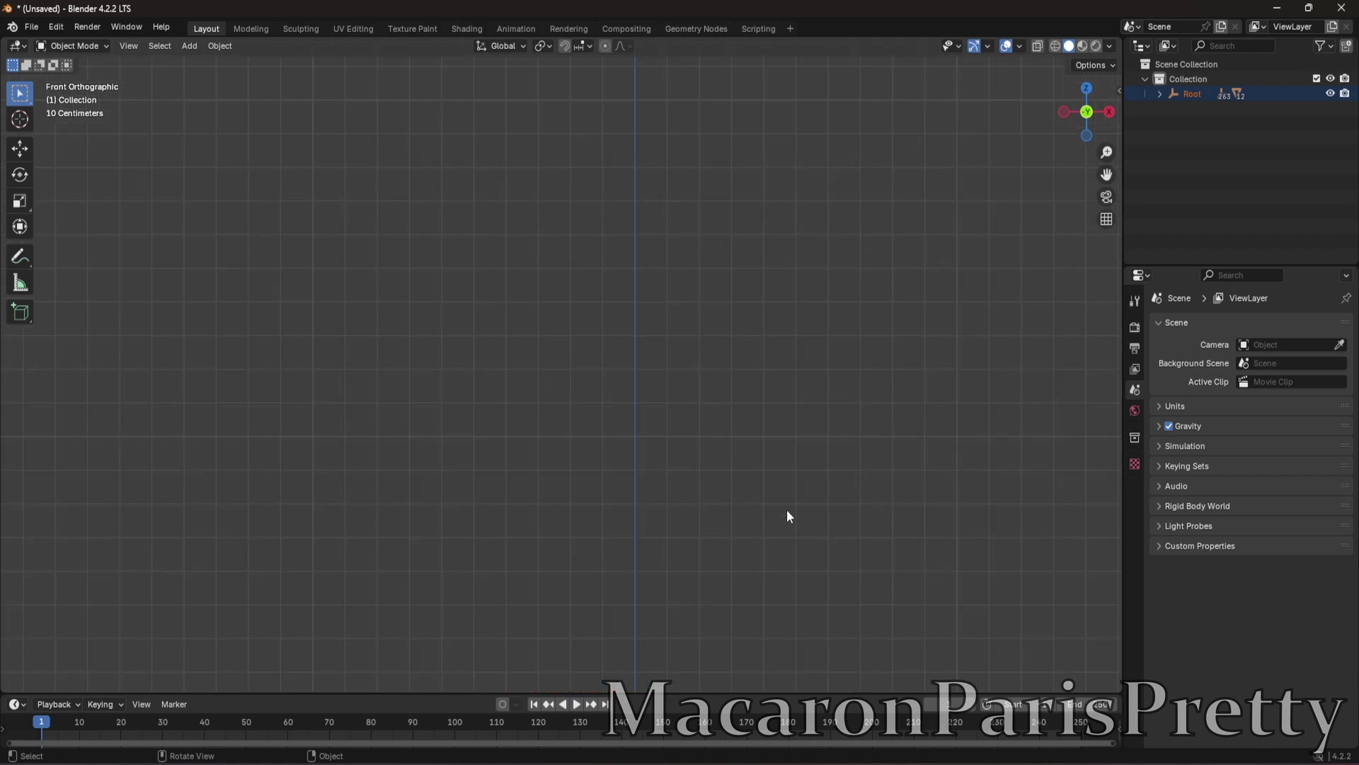
scroll(779, 337, down, 5)
scroll(745, 317, up, 6)
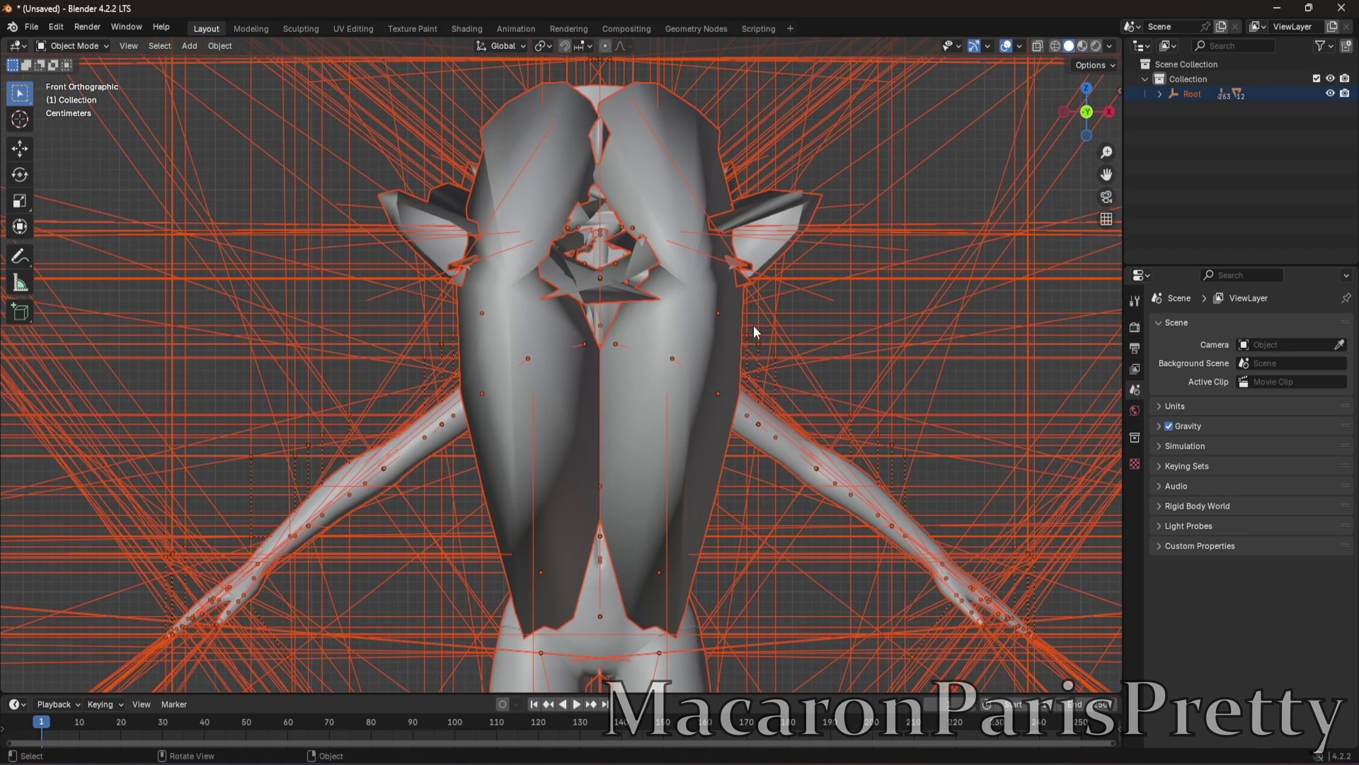
- Show Object Data shape keys, checking head pieces before reselecting Base_mesh 9
scroll(759, 328, up, 2)
scroll(803, 293, down, 1)
shift+middle_drag(840, 294, 795, 366)
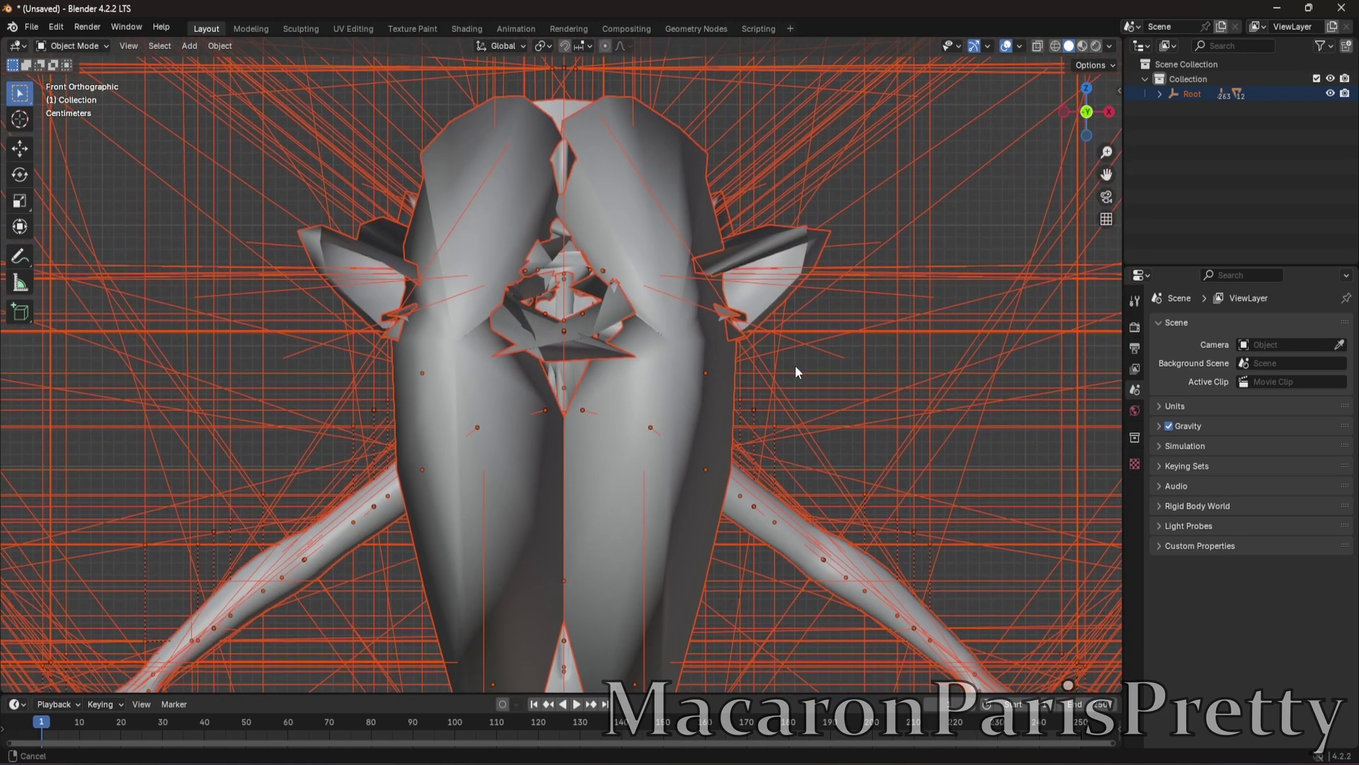
scroll(795, 367, down, 1)
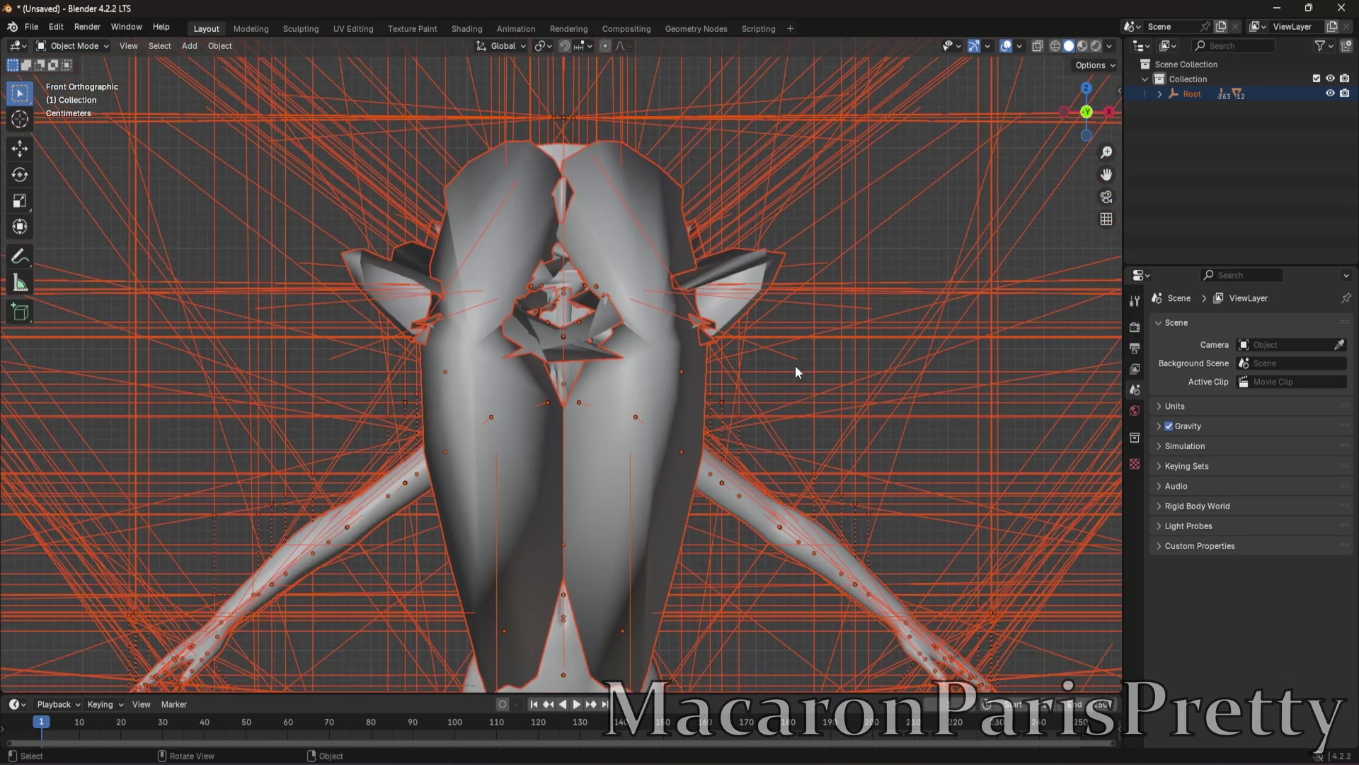
click(623, 401)
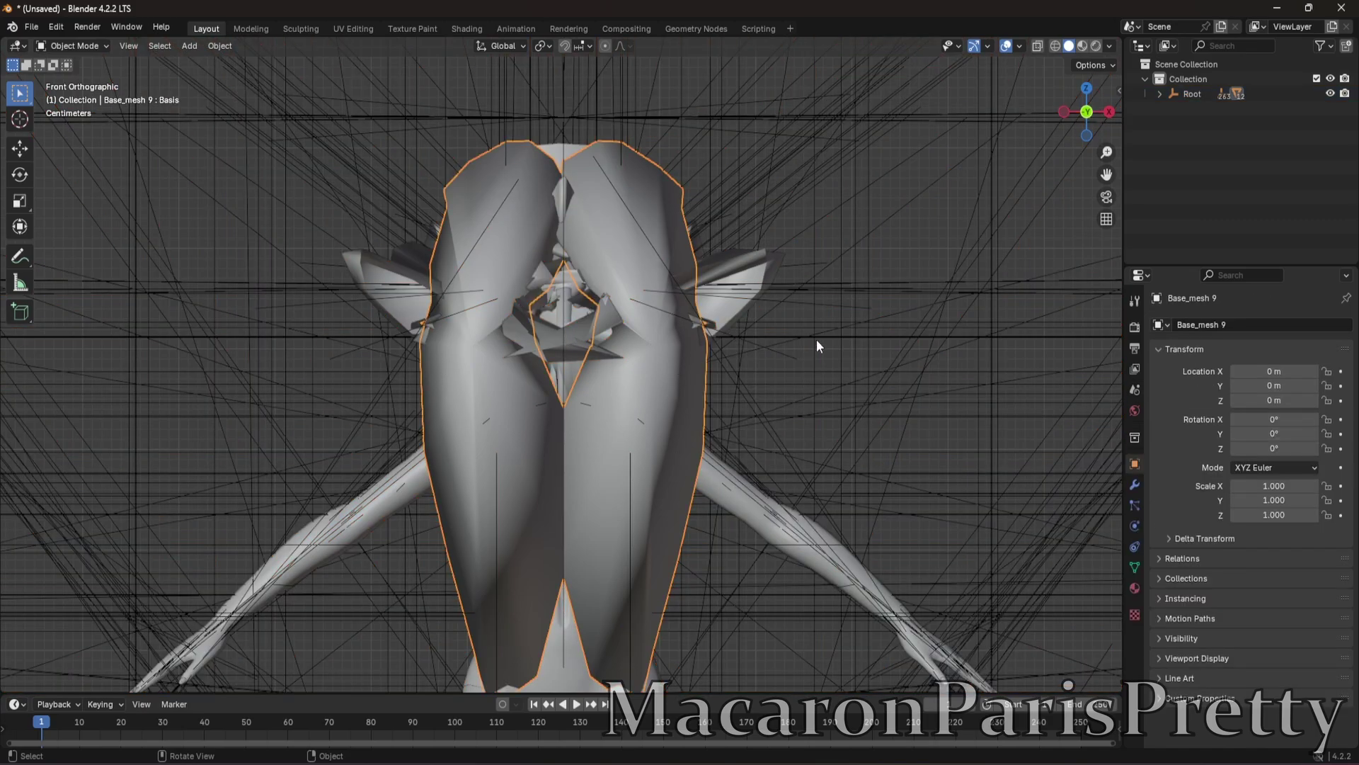
click(1136, 565)
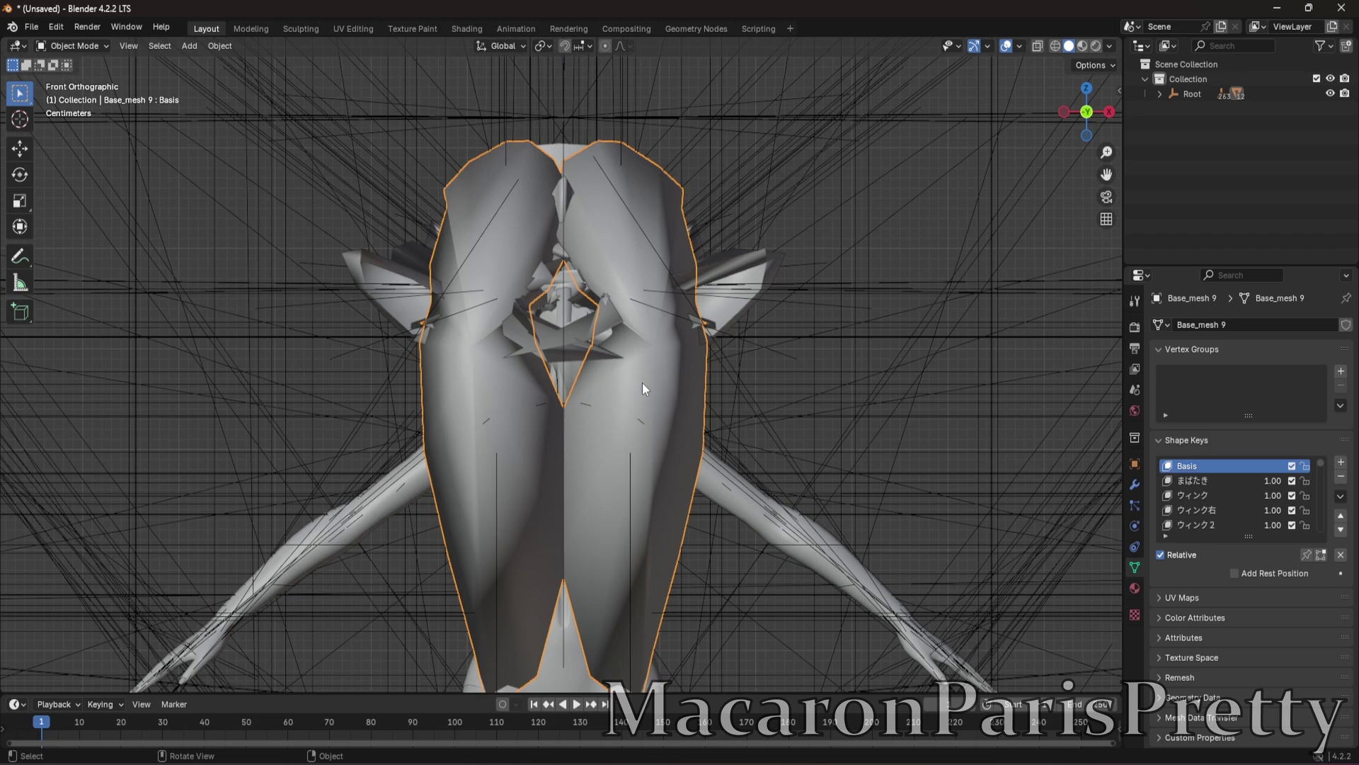
click(557, 153)
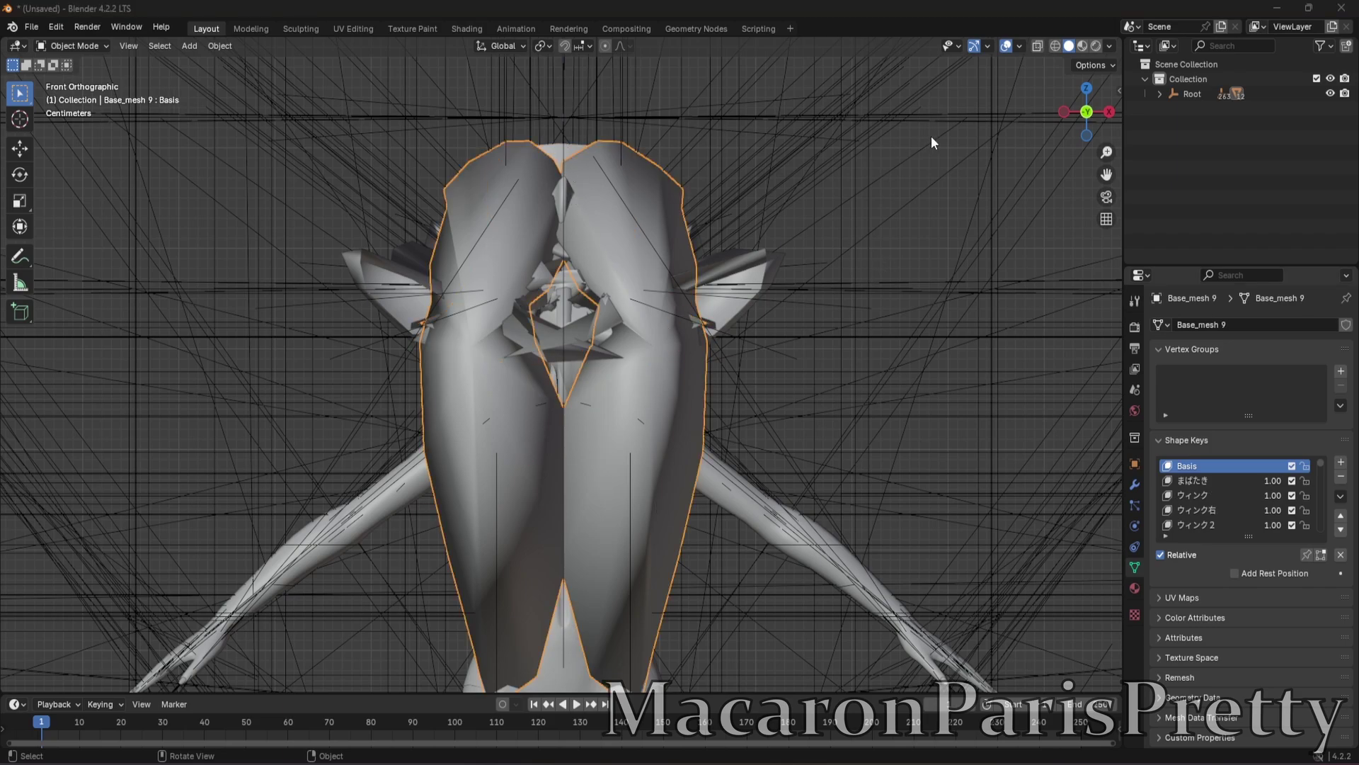
click(603, 227)
click(640, 209)
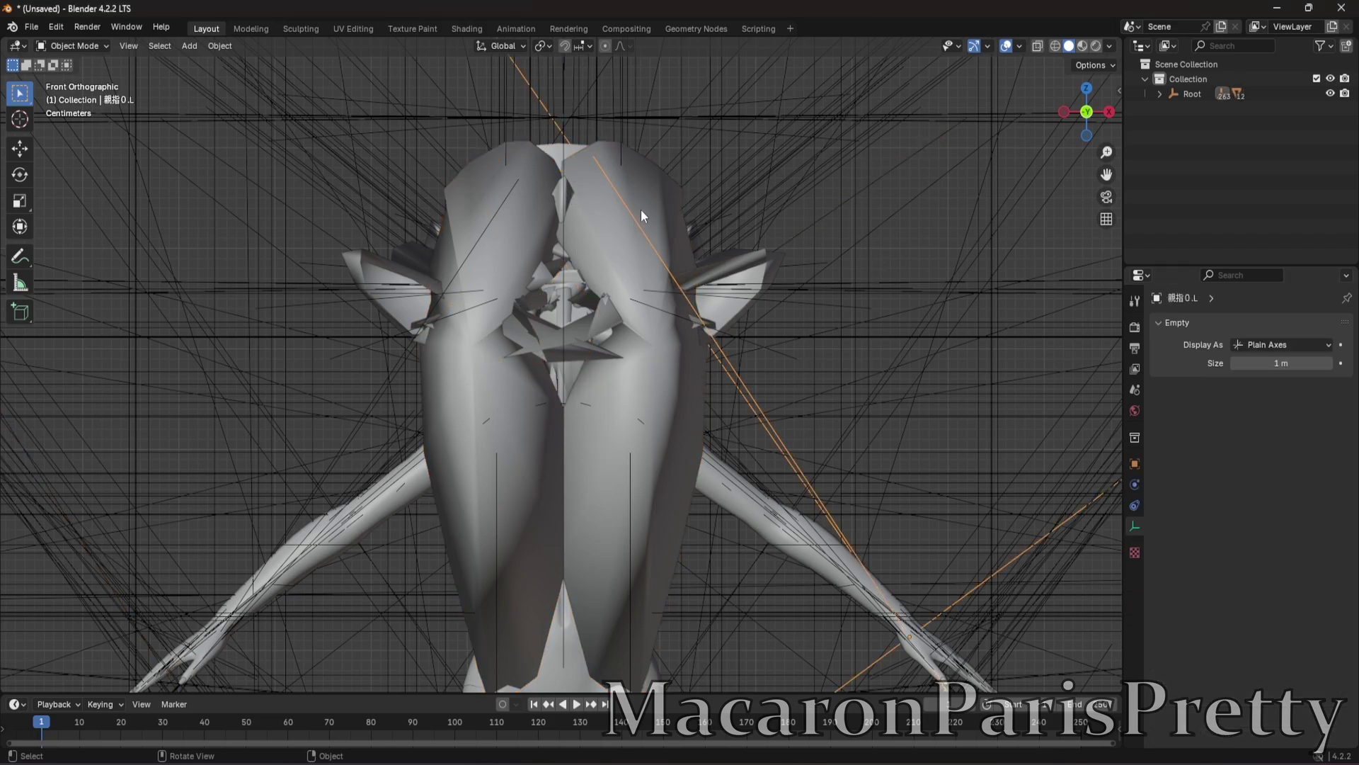
click(597, 264)
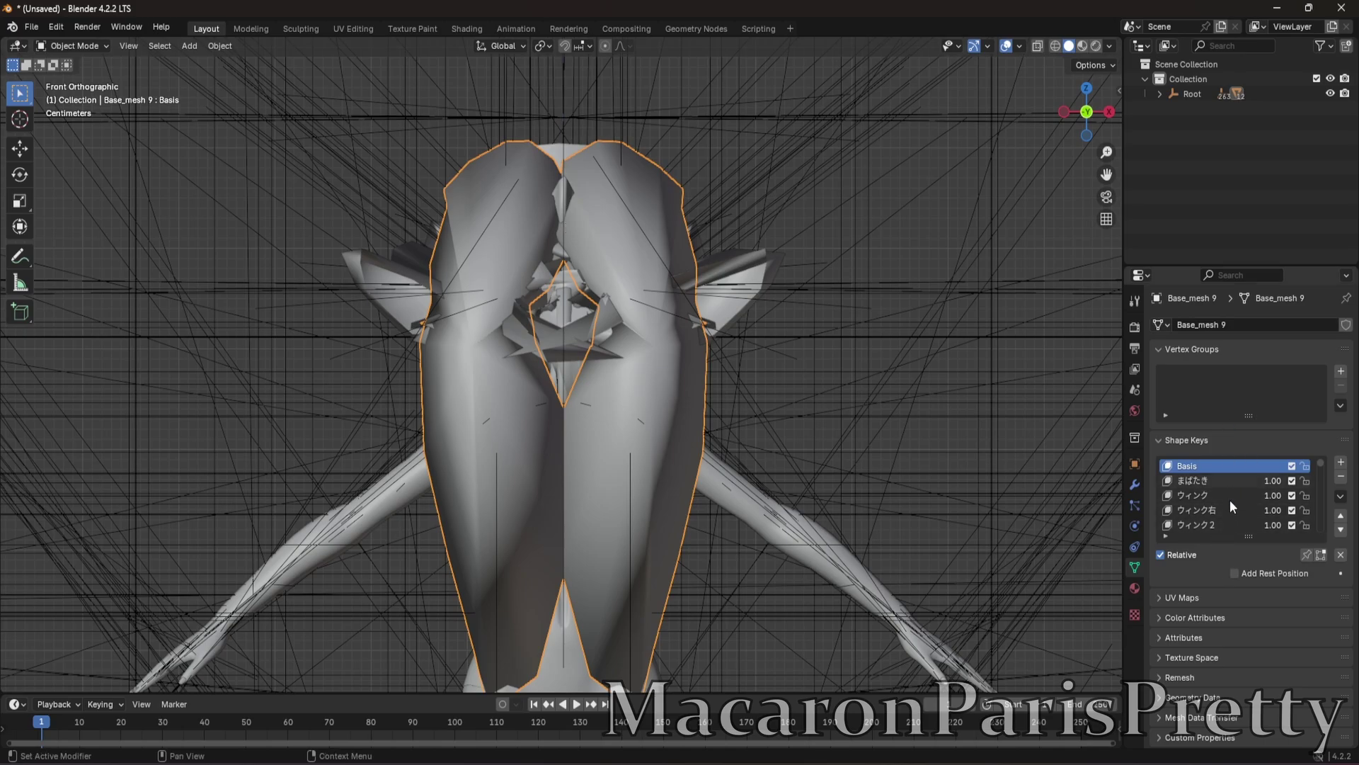
- Clear shape key weights to 0 on the deformed head pieces, restoring the basis face
right_click(601, 371)
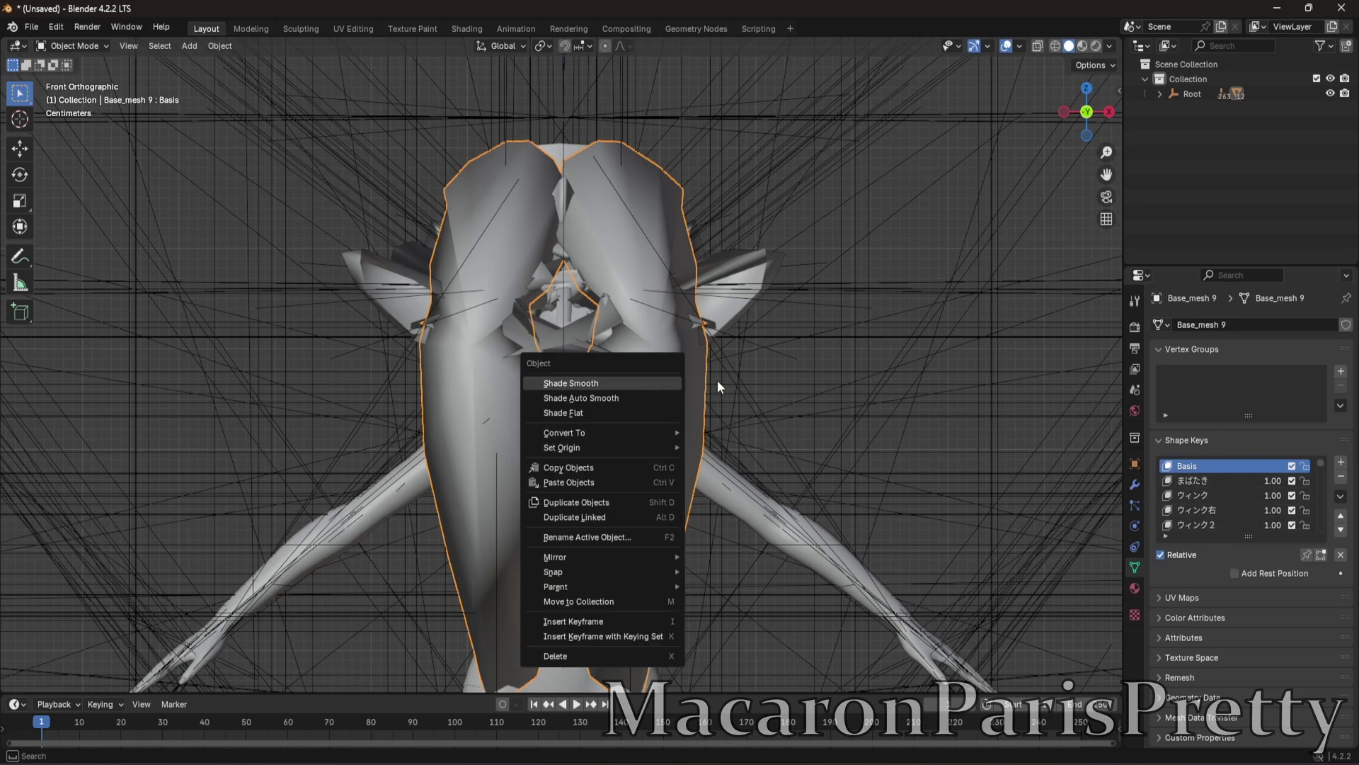
middle_drag(764, 363, 868, 358)
key(KP_1)
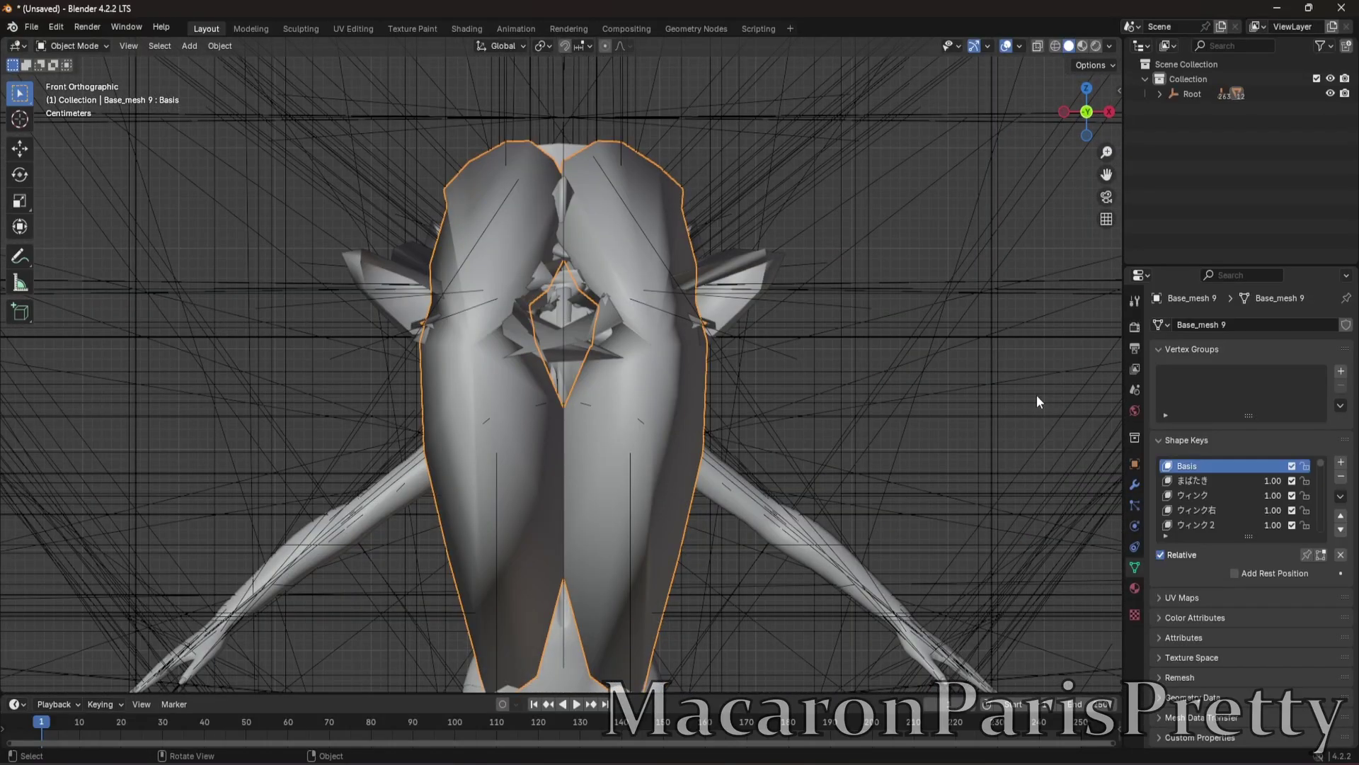
click(1341, 554)
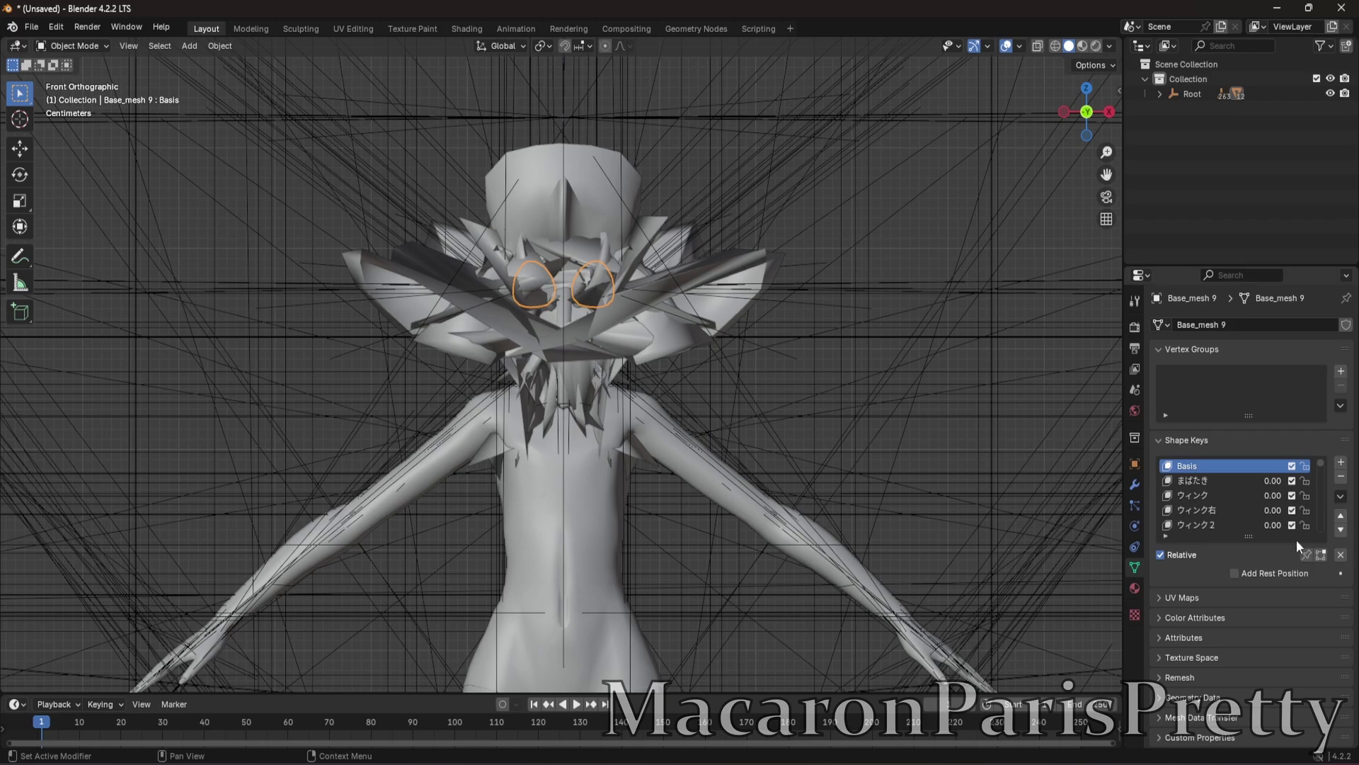
scroll(1228, 504, down, 3)
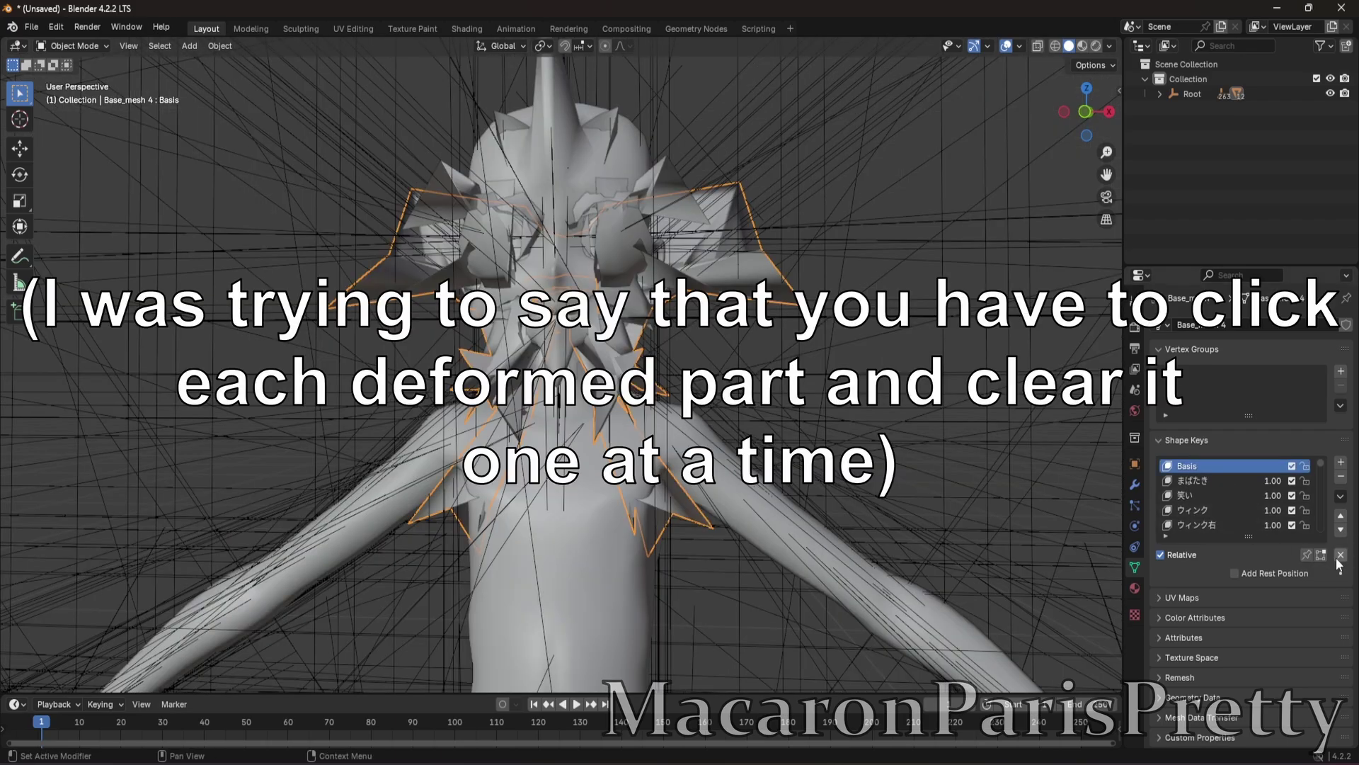
middle_drag(565, 207, 691, 233)
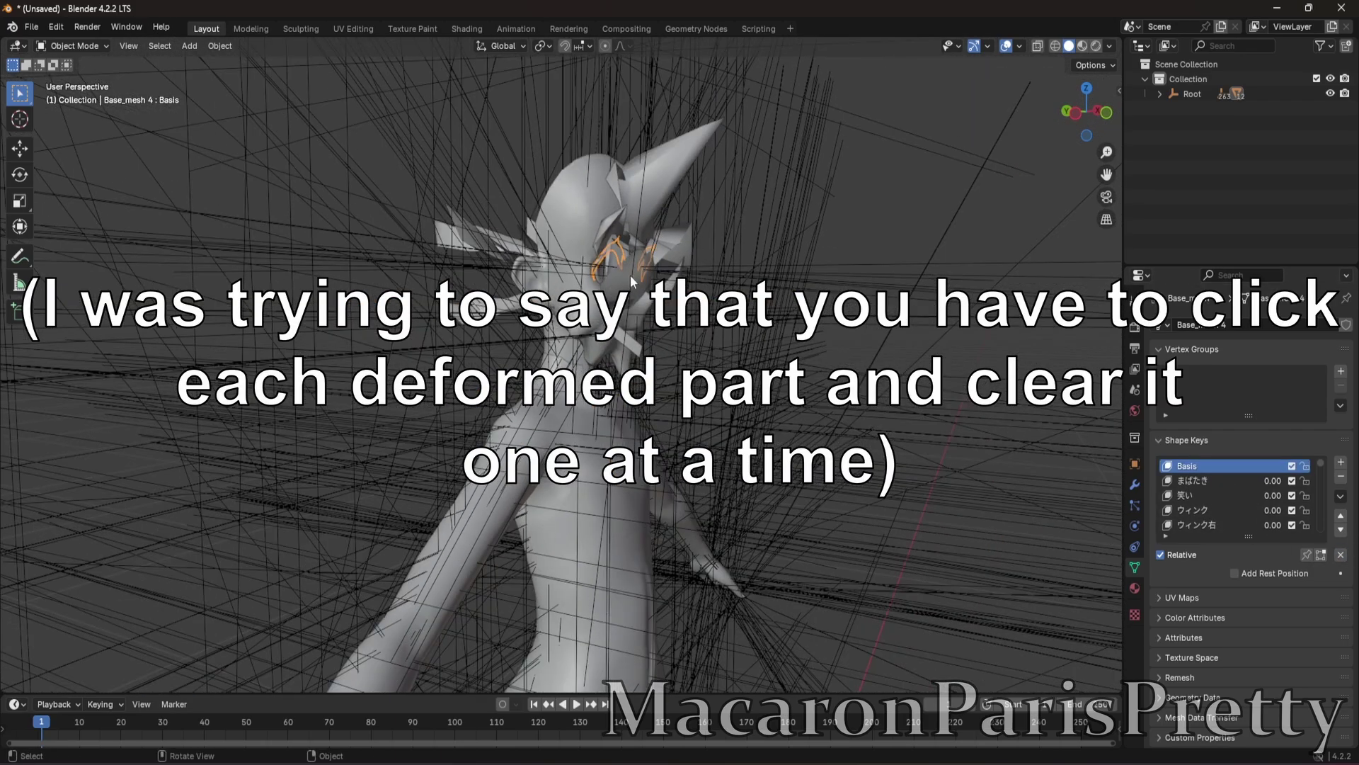
click(631, 250)
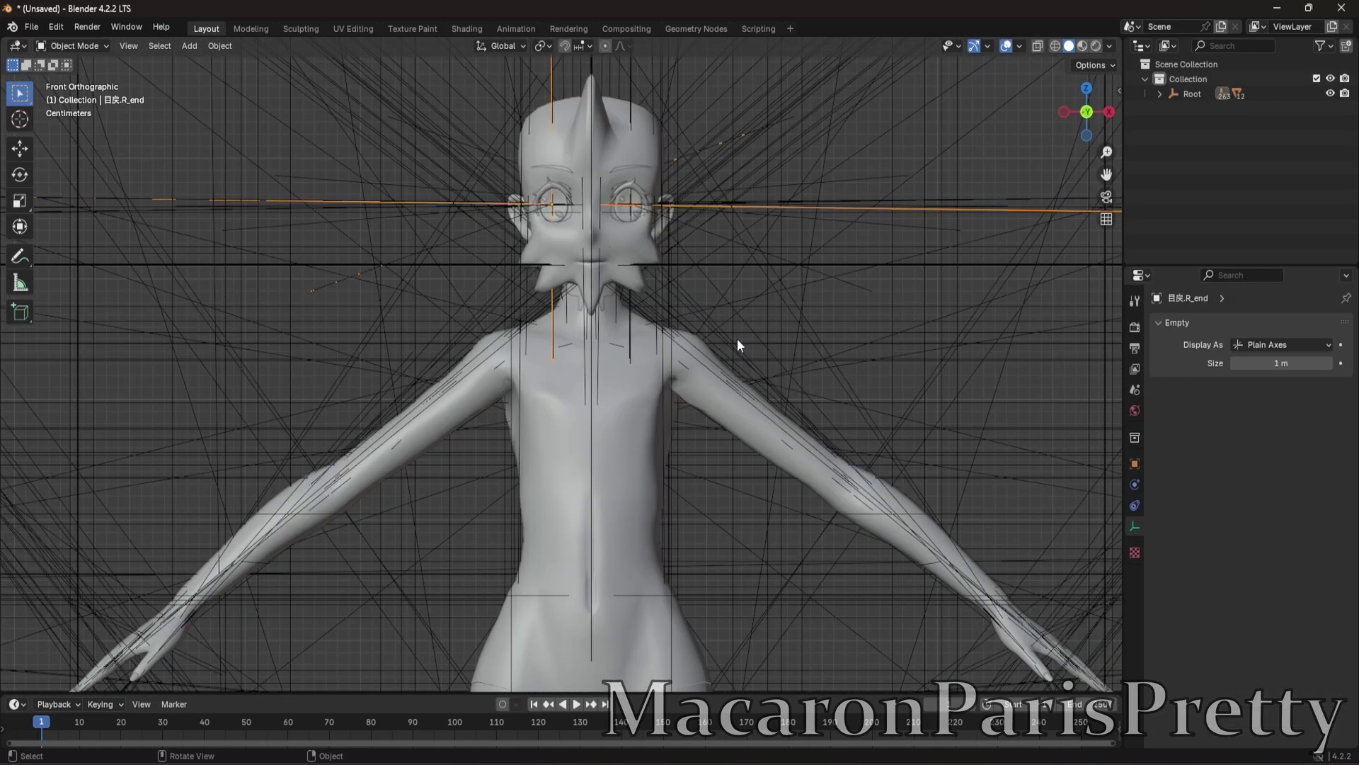
click(605, 383)
scroll(796, 269, down, 3)
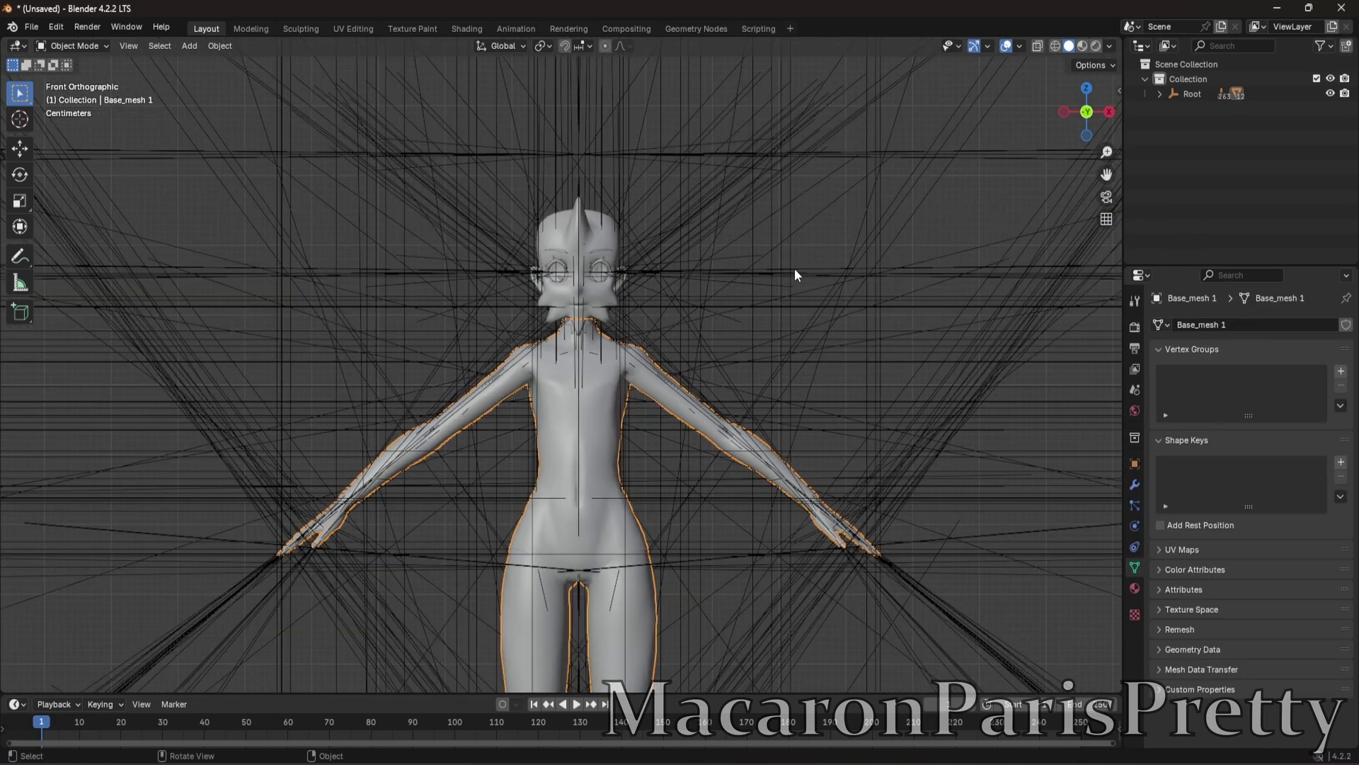
scroll(1030, 320, up, 2)
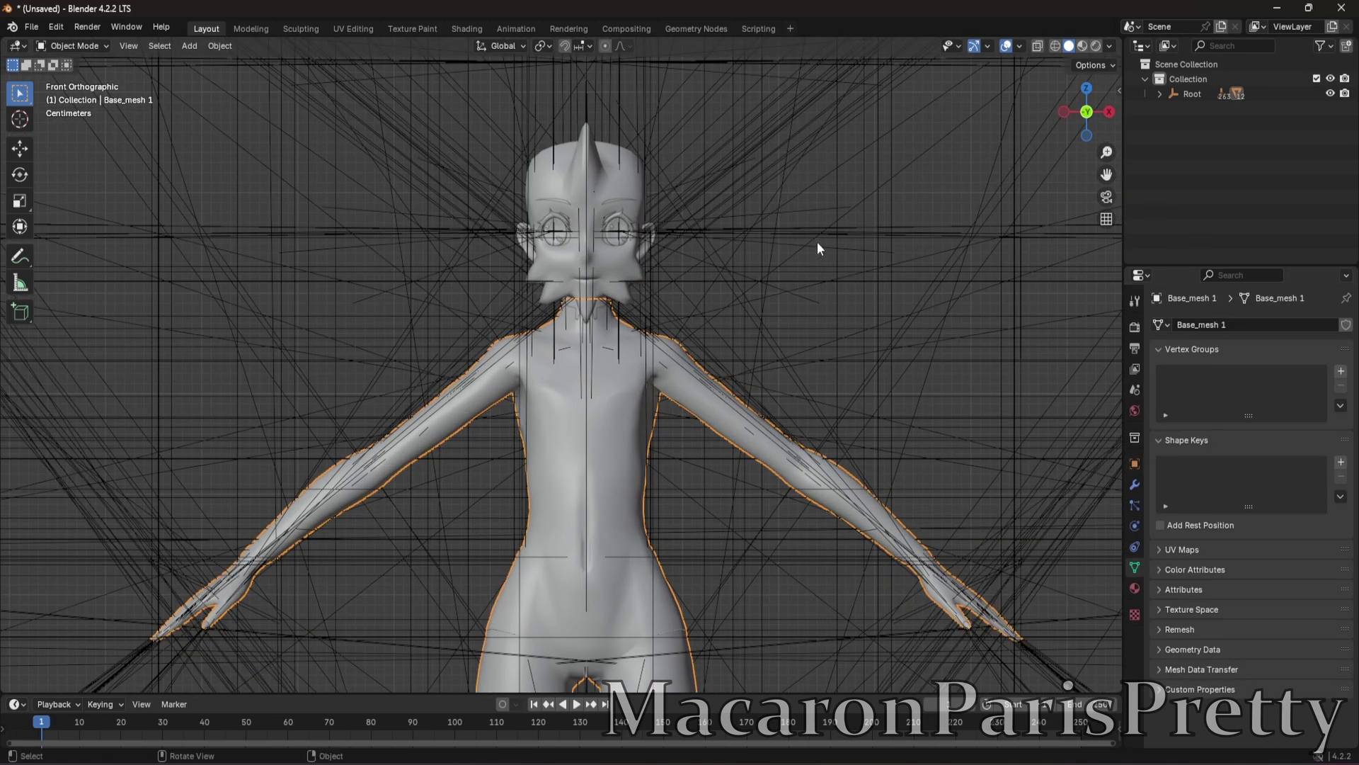
- Show the N sidebar's MMD tab and select the head mesh Base_mesh 10
key(n)
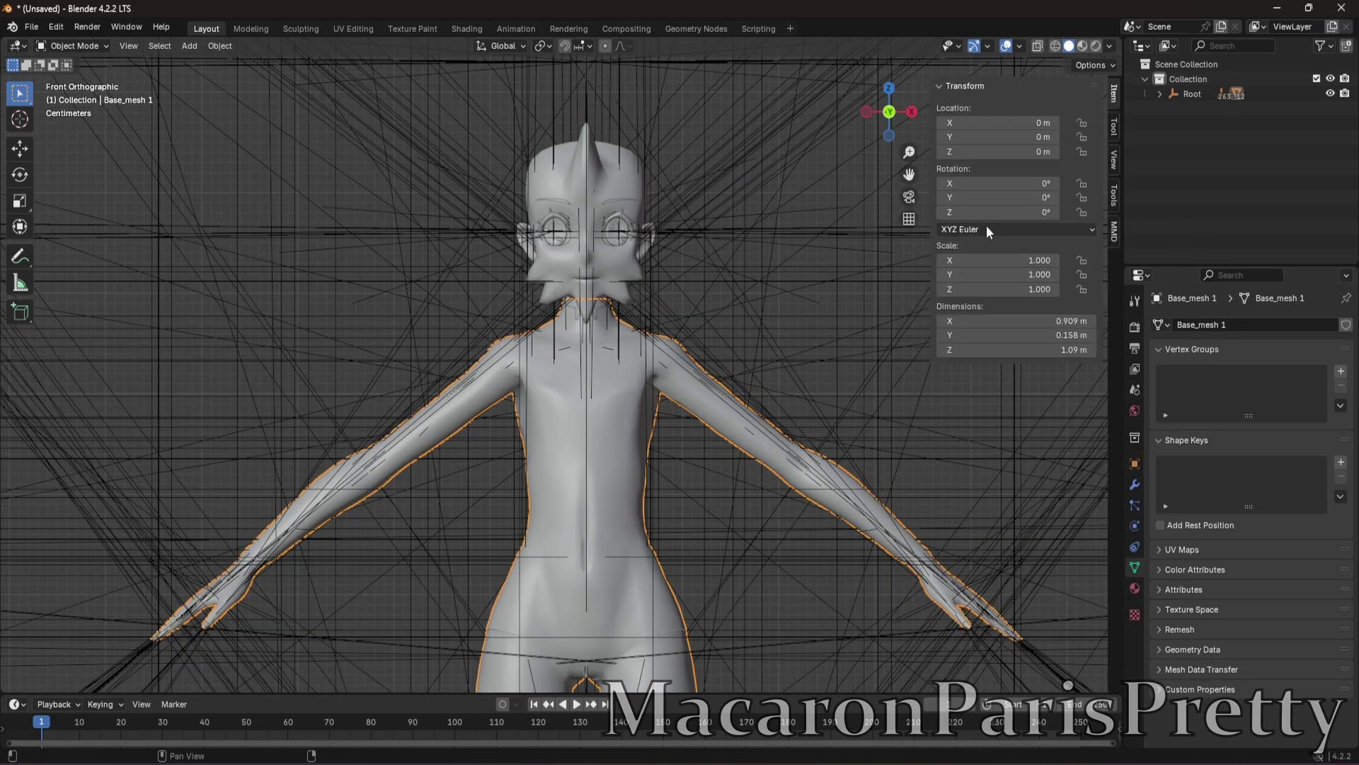
click(1113, 231)
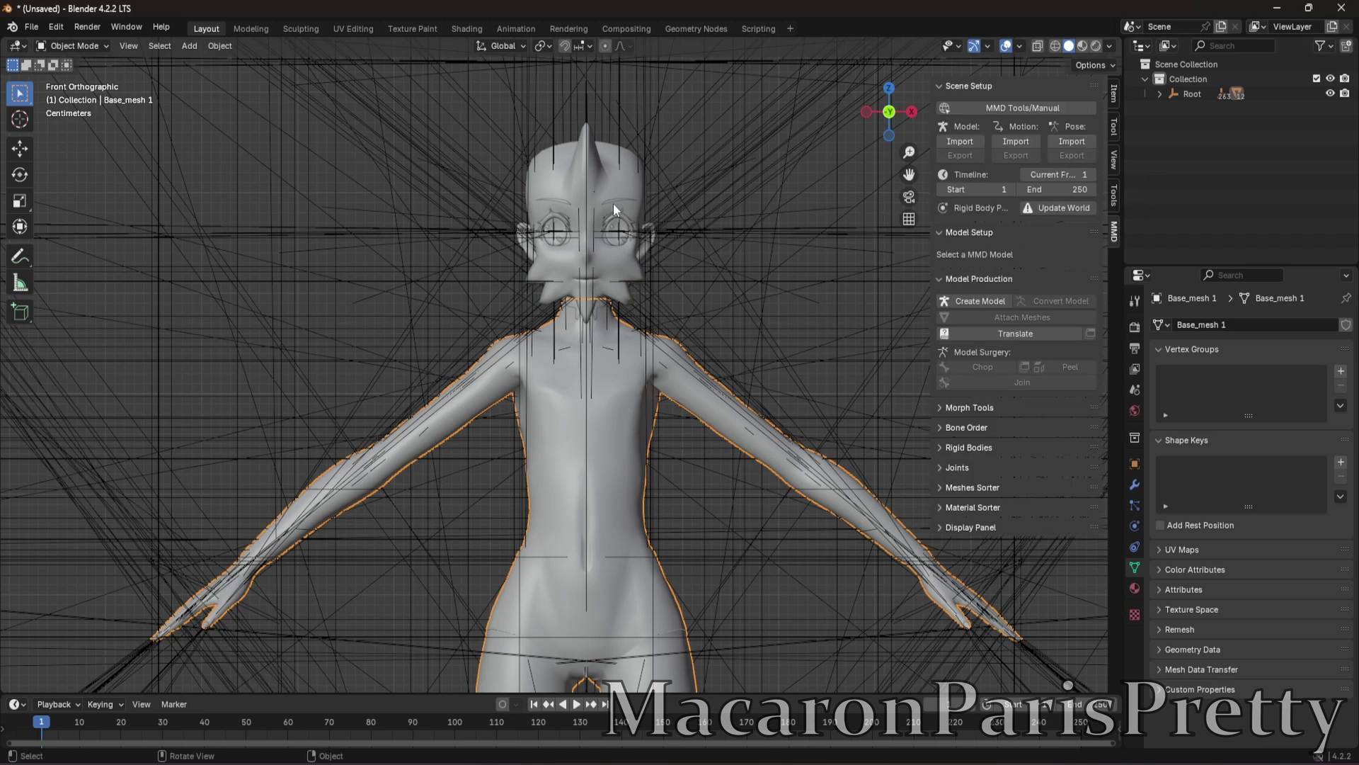
click(616, 169)
- Select Base_mesh with its whole hierarchy in the Outliner
click(1159, 94)
click(1159, 94)
click(1159, 94)
click(1216, 121)
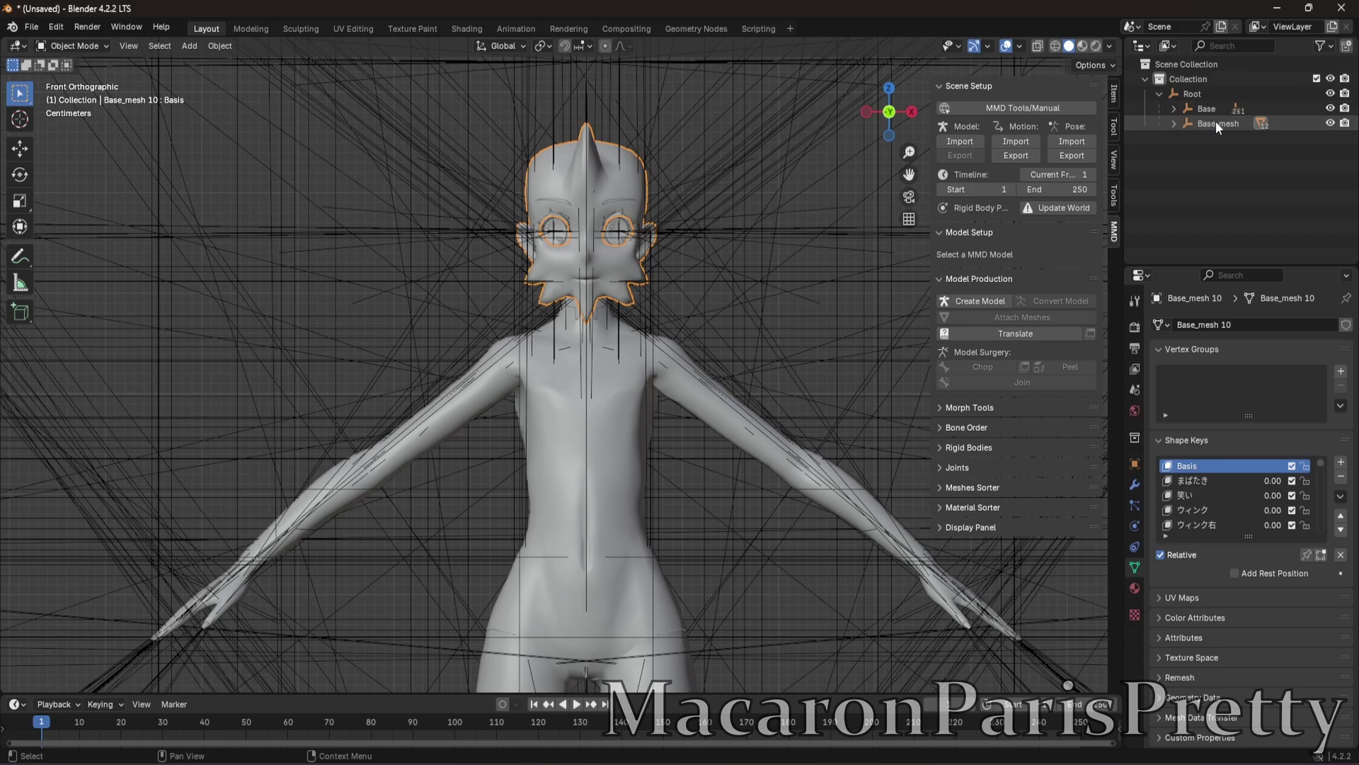
right_click(1226, 122)
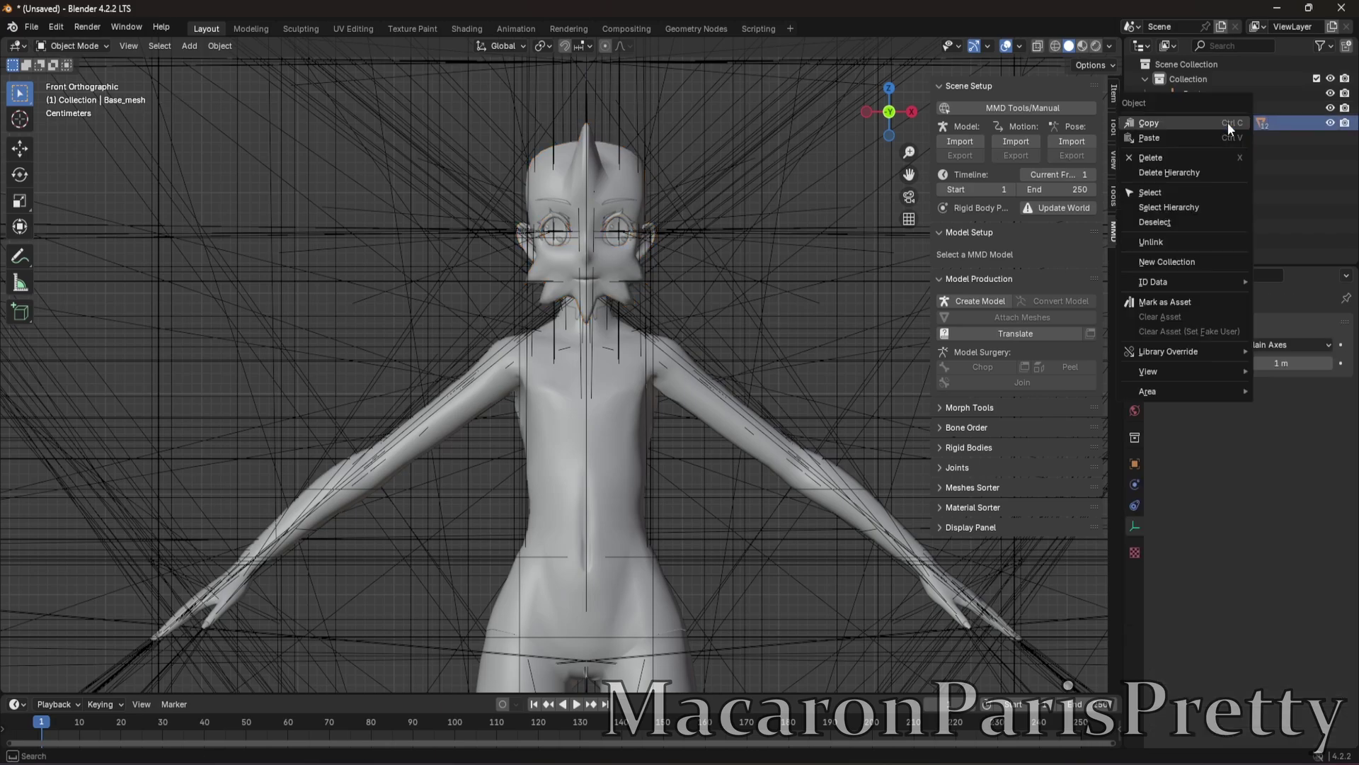
click(1182, 205)
- Set Base_mesh's scale X, Y and Z from 100 to 1
scroll(743, 233, down, 3)
scroll(698, 262, up, 3)
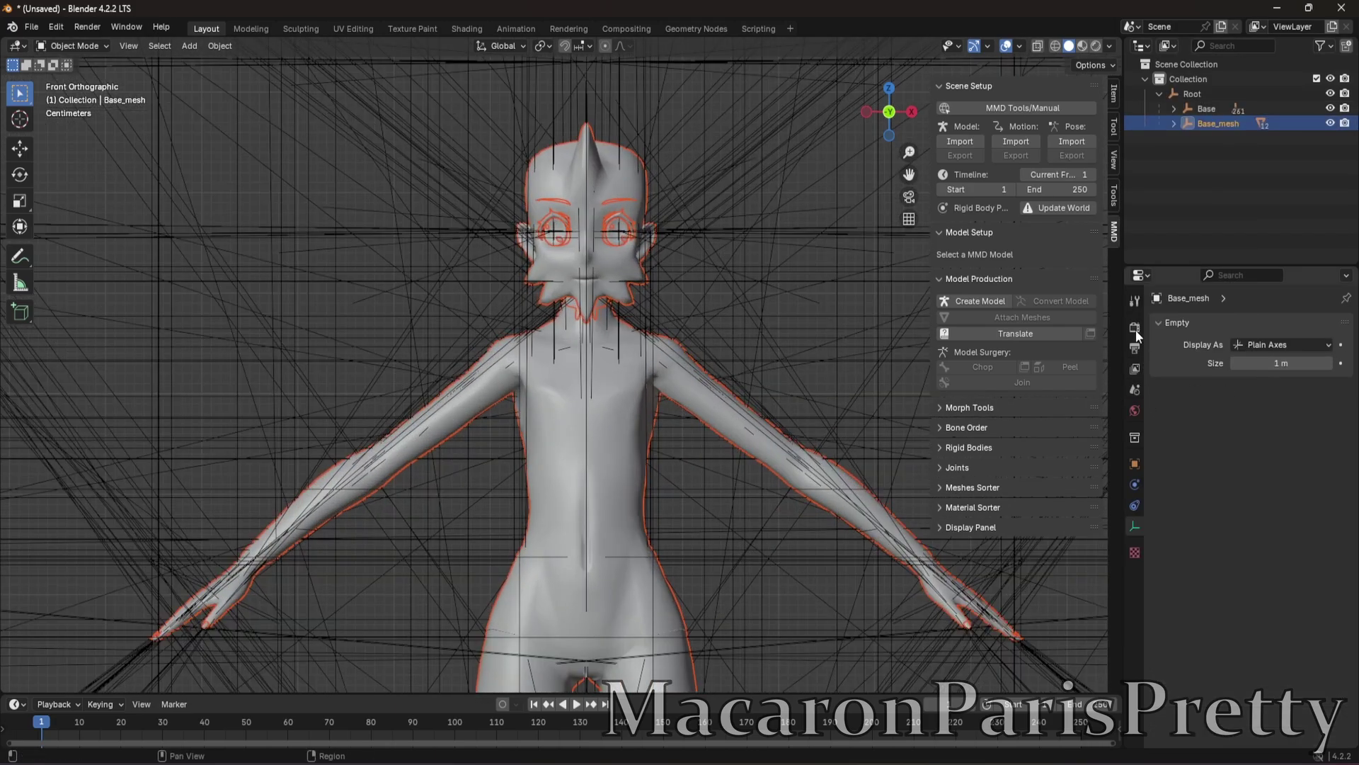
click(1135, 464)
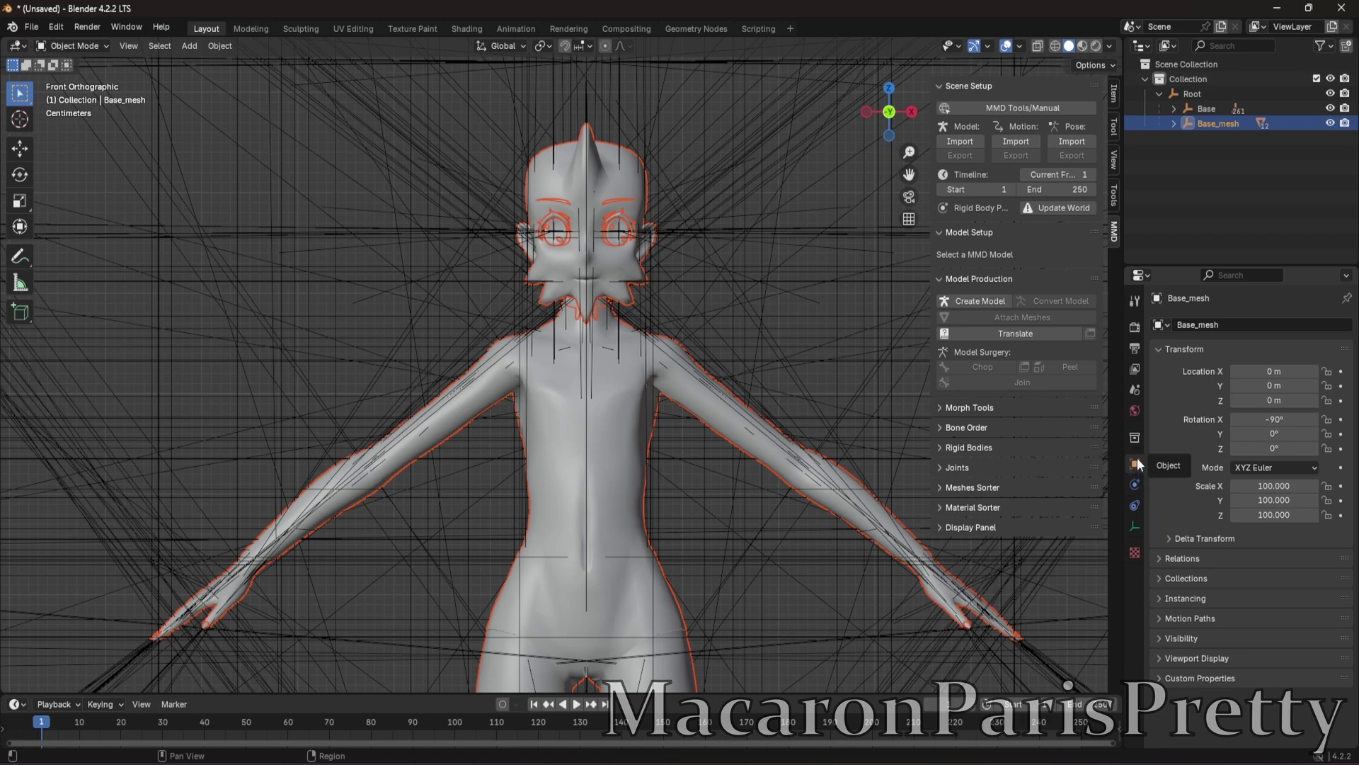
click(1274, 485)
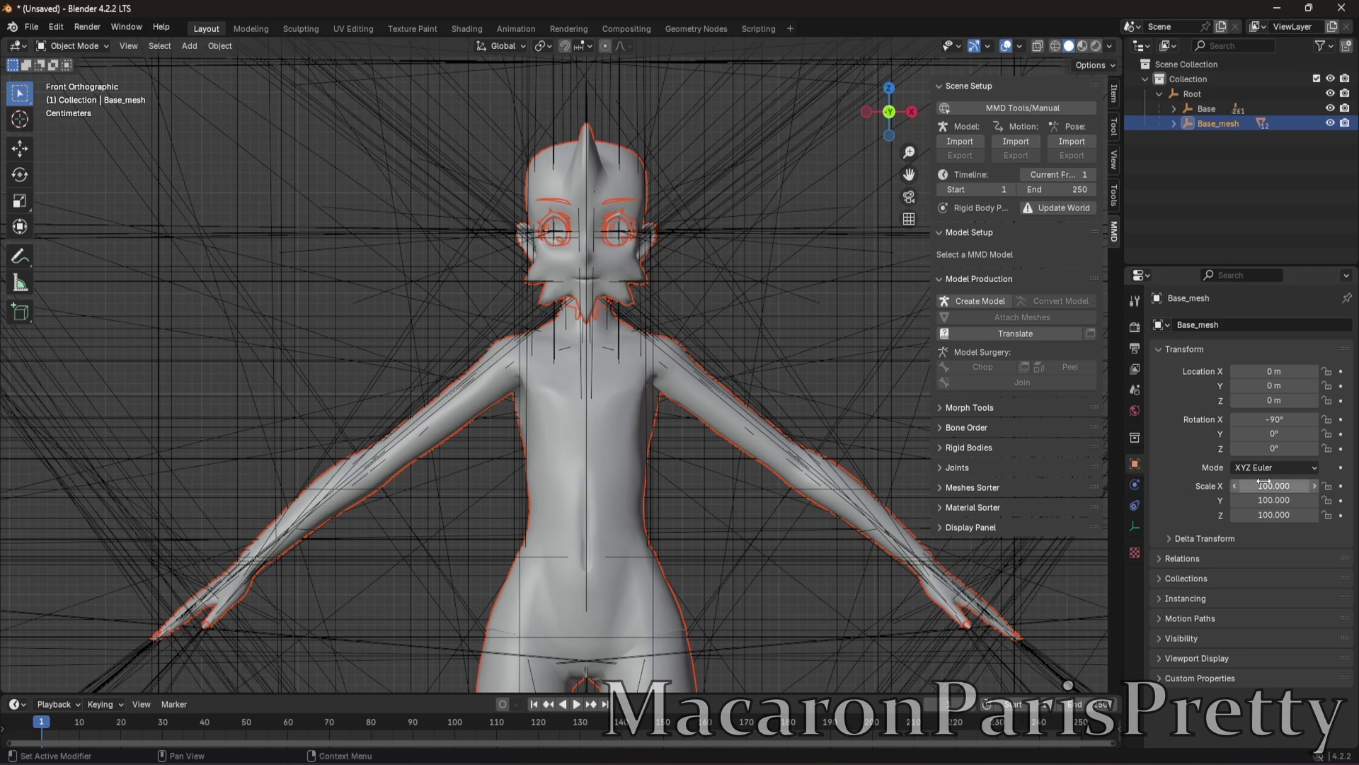
text(1)
key(Return)
click(1277, 500)
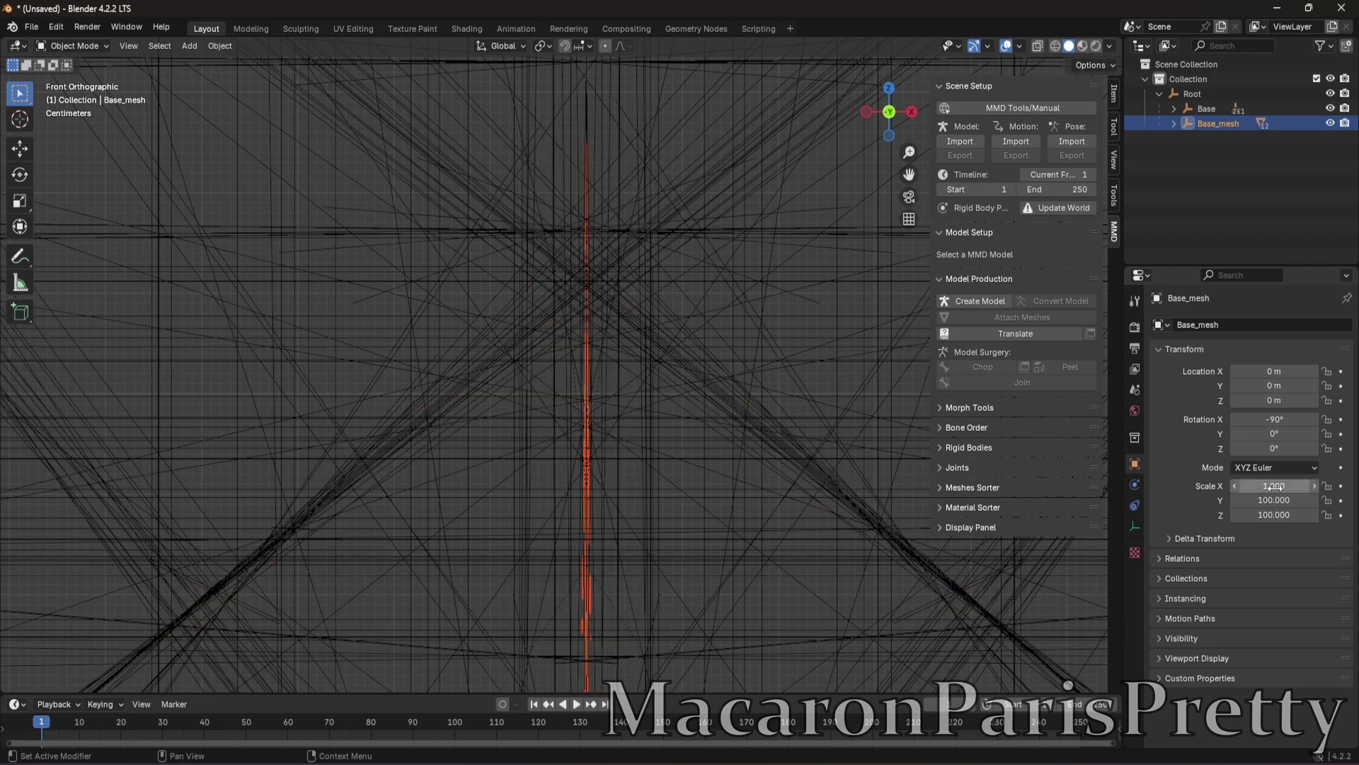
text(1)
key(Return)
click(1277, 514)
text(1)
key(Return)
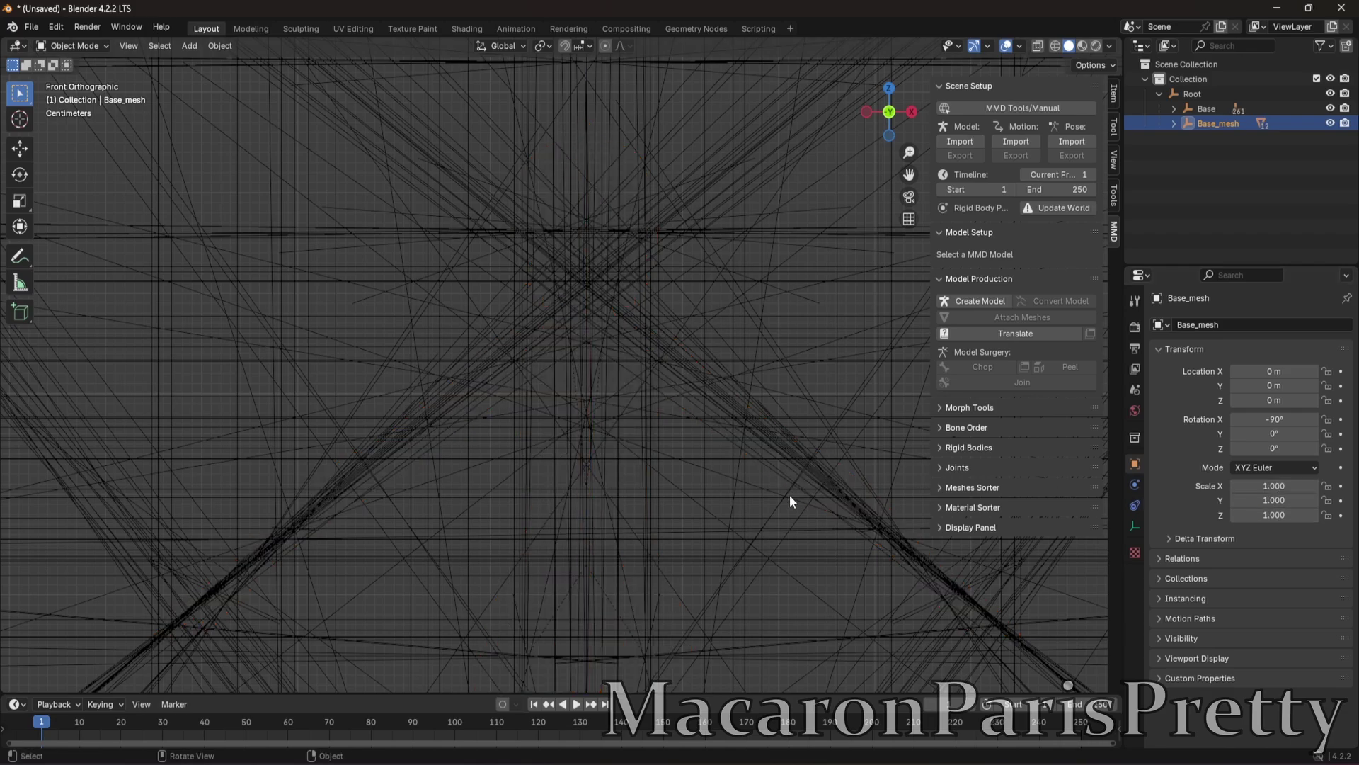
- Set Base_mesh's X rotation from -90° to 0° and recentre on the figure
scroll(822, 418, up, 12)
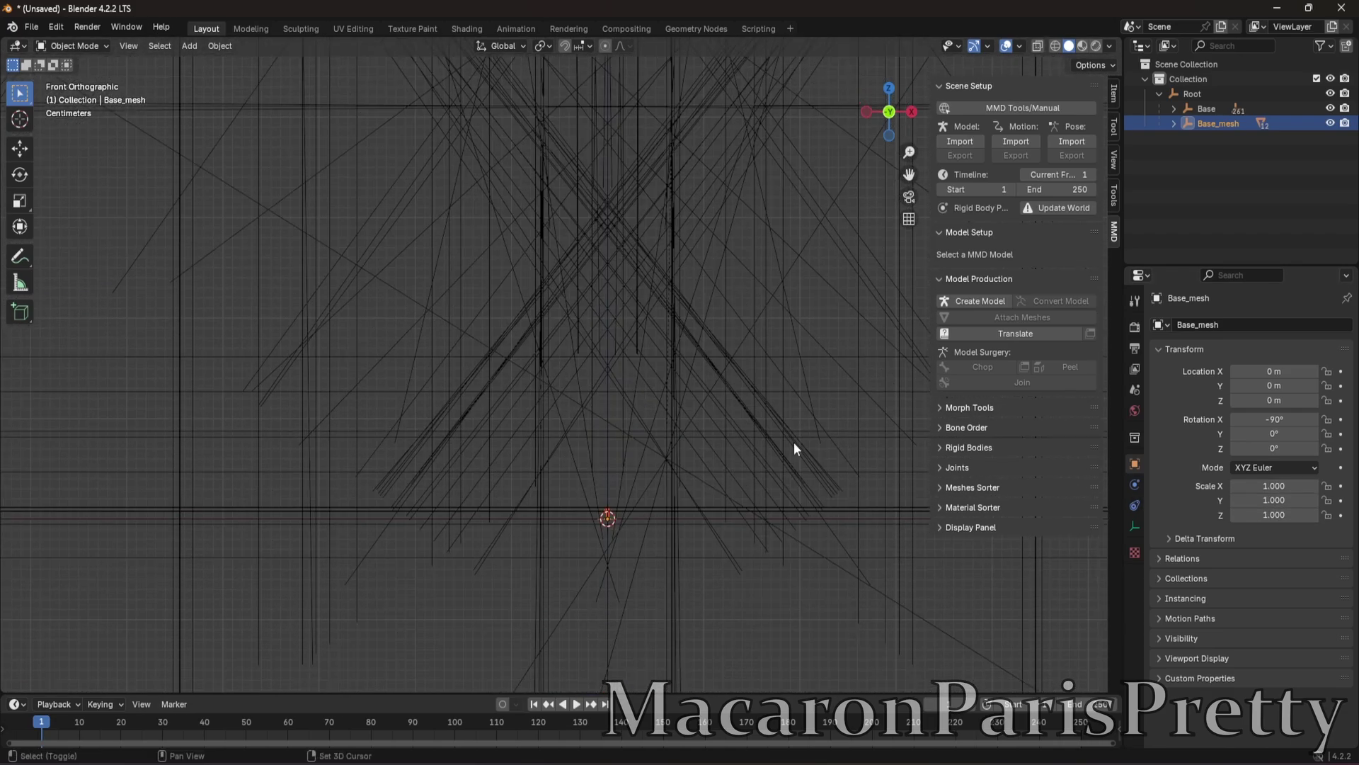
shift+middle_drag(817, 419, 579, 383)
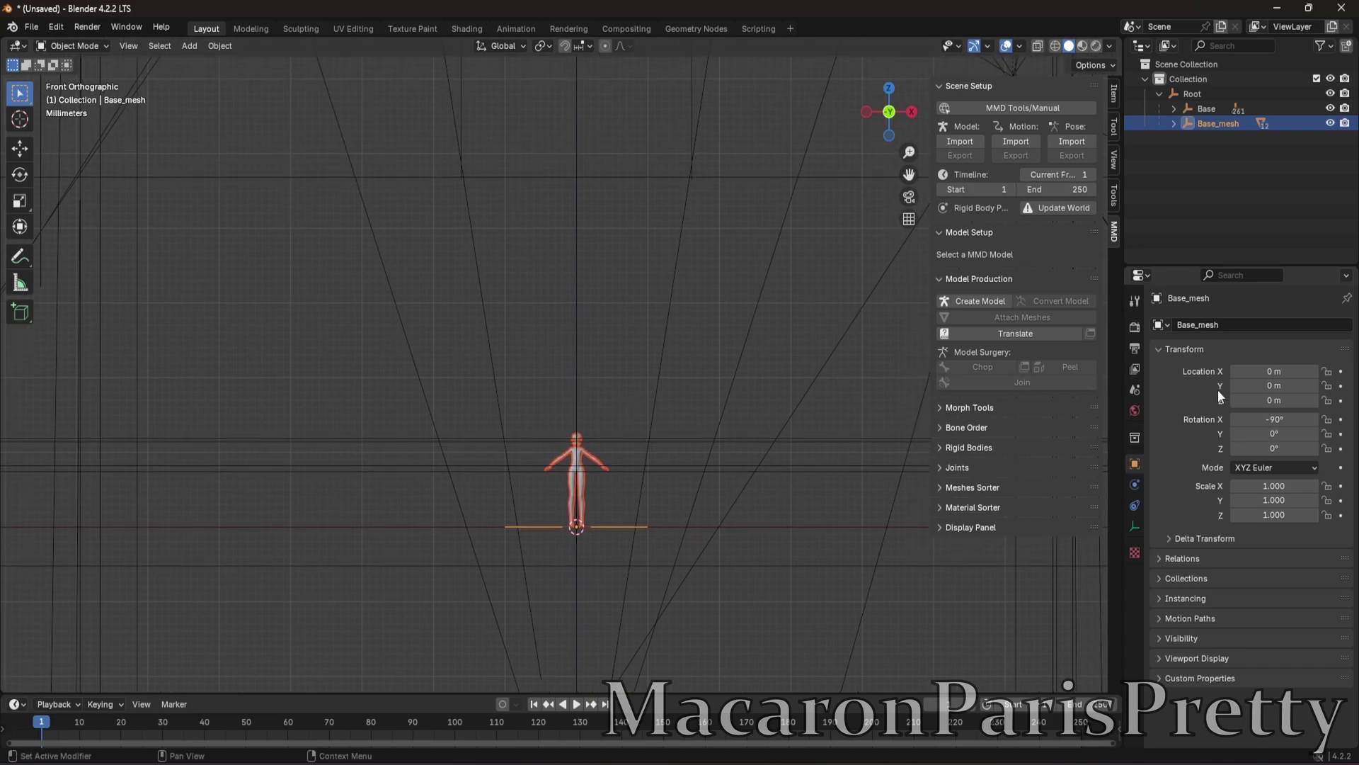
click(1281, 420)
text(0)
key(Return)
scroll(687, 343, down, 10)
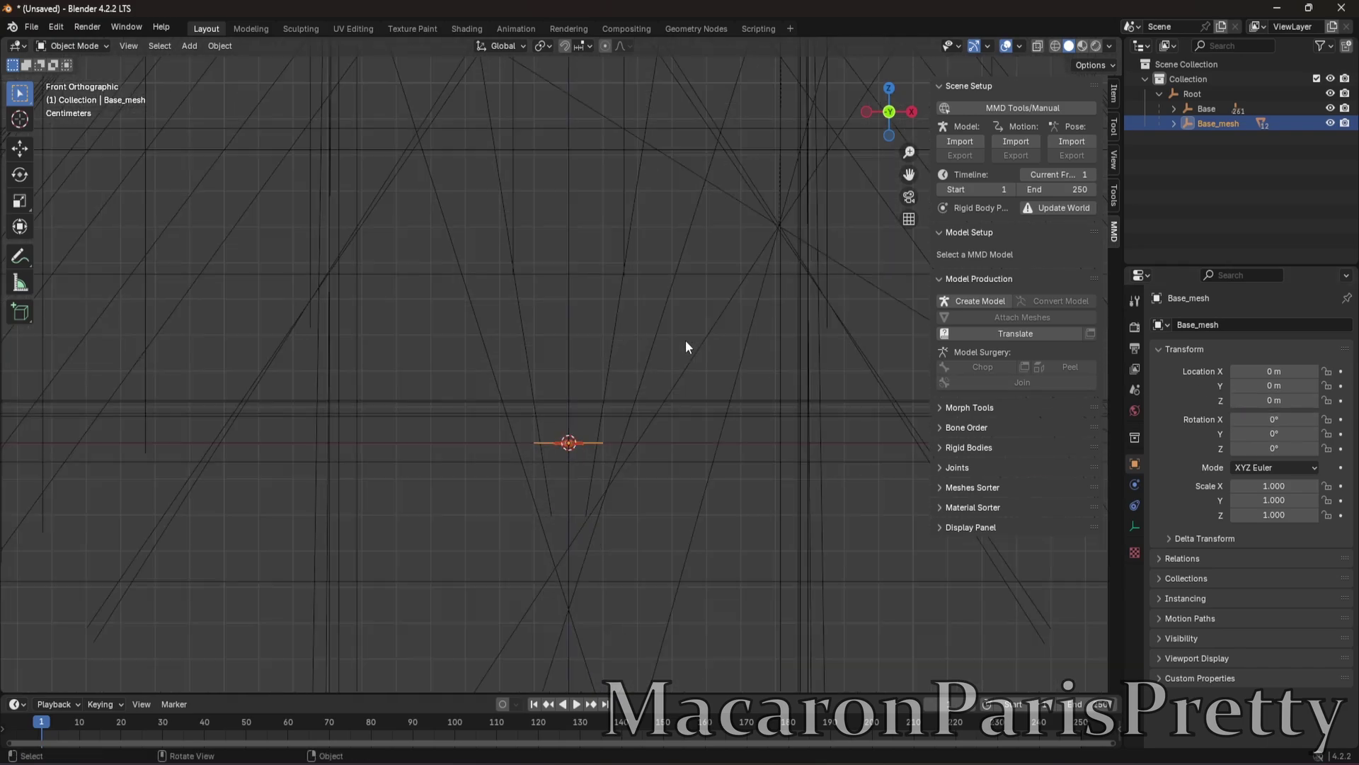
scroll(691, 342, down, 3)
shift+middle_drag(743, 338, 737, 497)
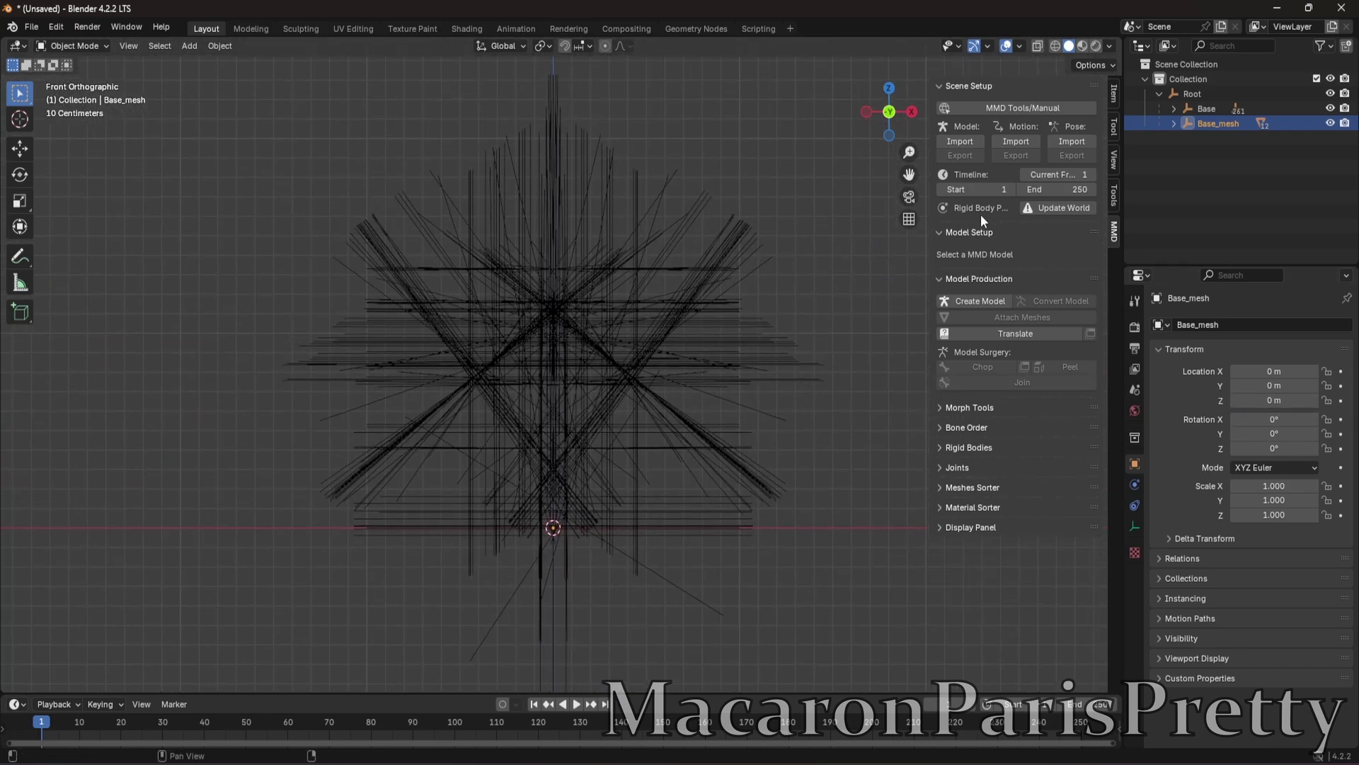
- Import the Base.pmx MMD model from the recent project folder
click(959, 141)
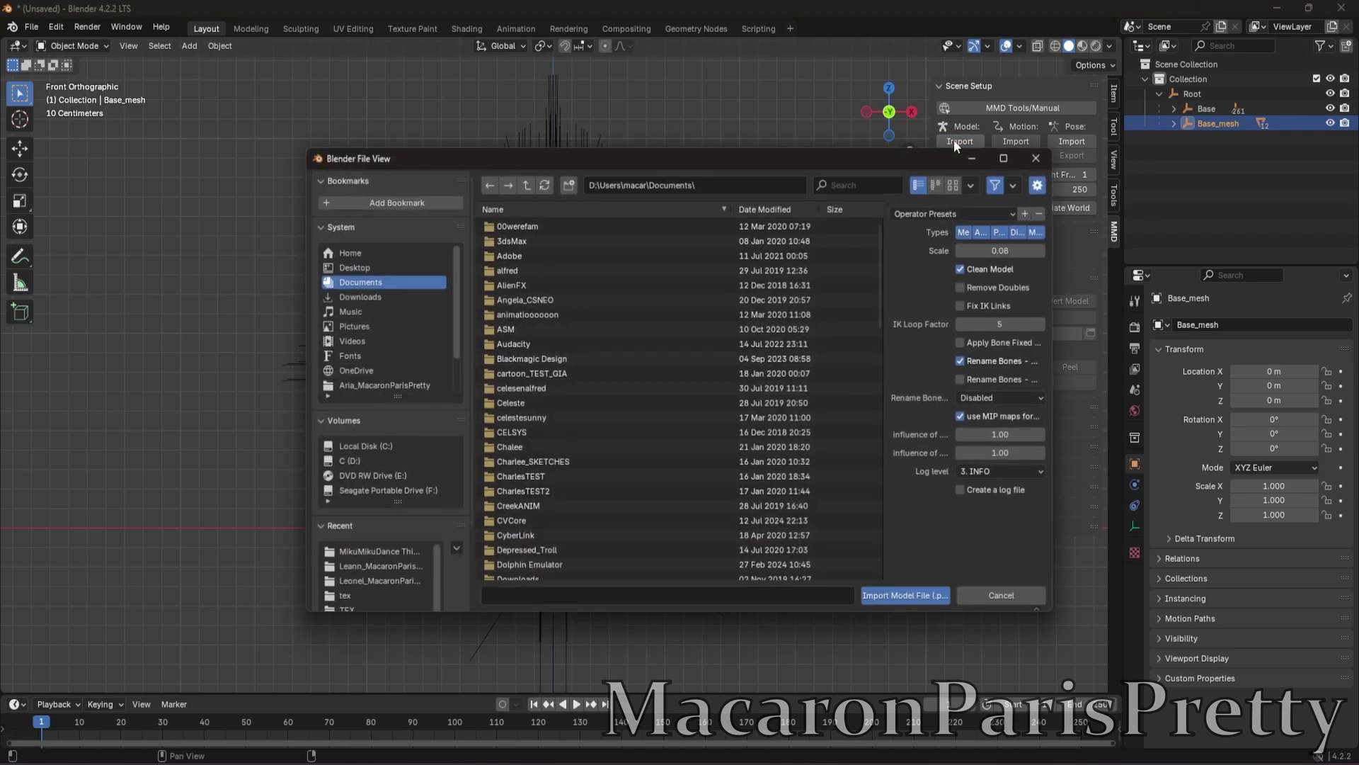
double_click(379, 569)
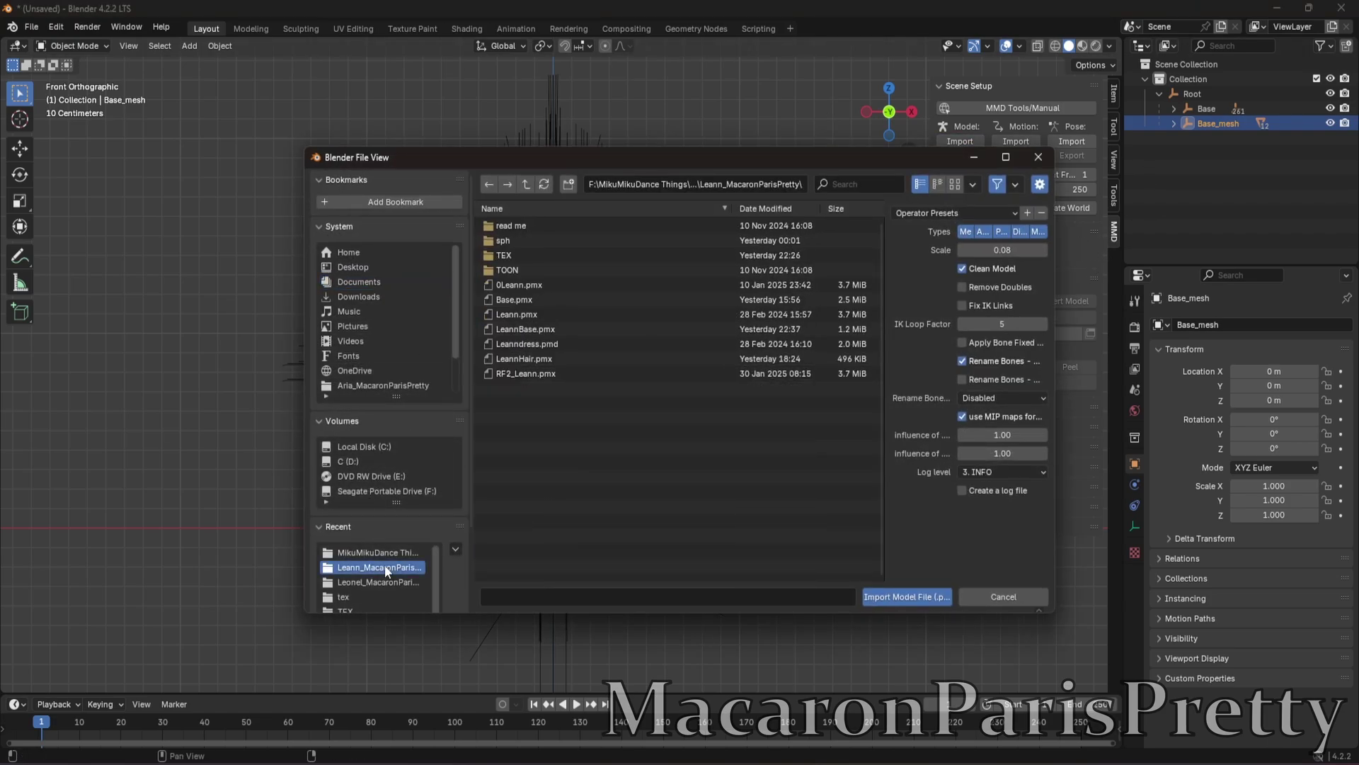
click(524, 303)
double_click(554, 299)
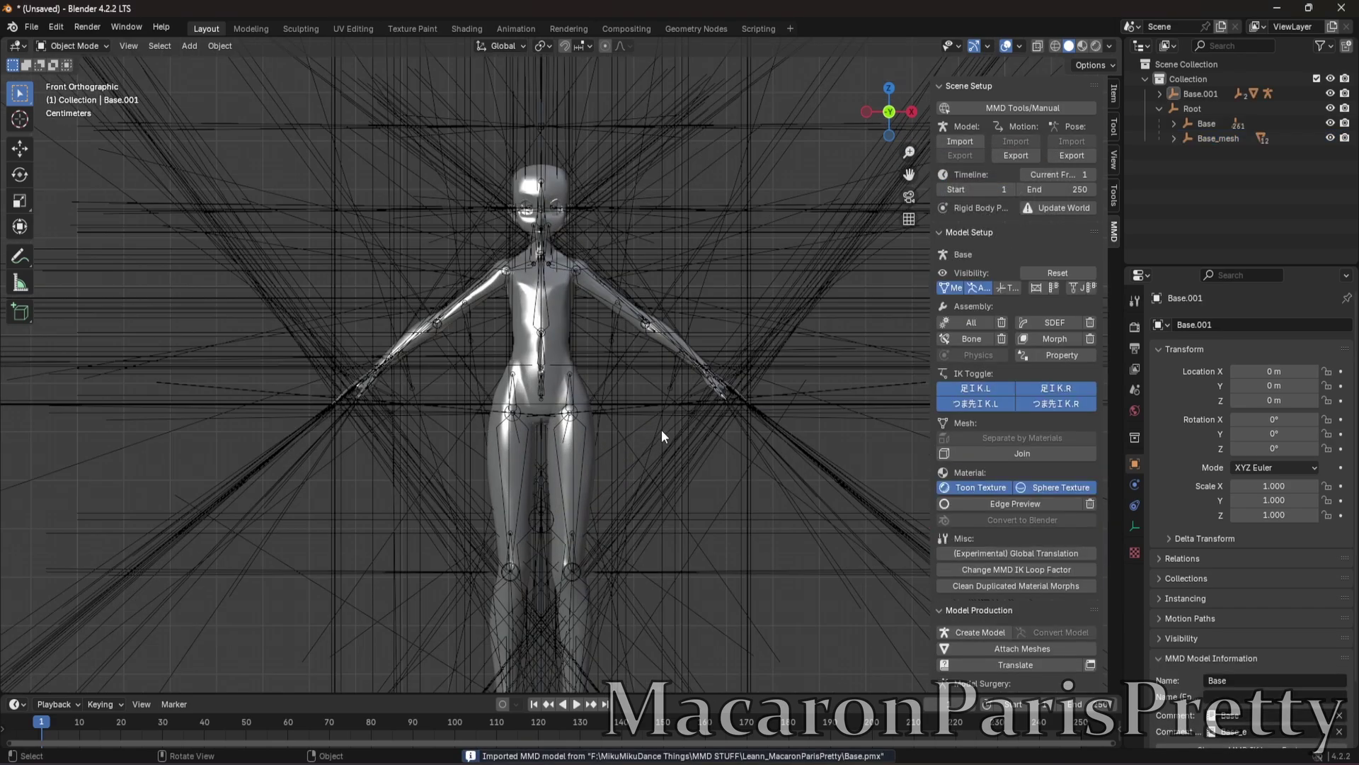
- Expand Base.001 and Base_arm.001 in the Outliner to reveal their children
scroll(661, 429, down, 2)
click(1159, 93)
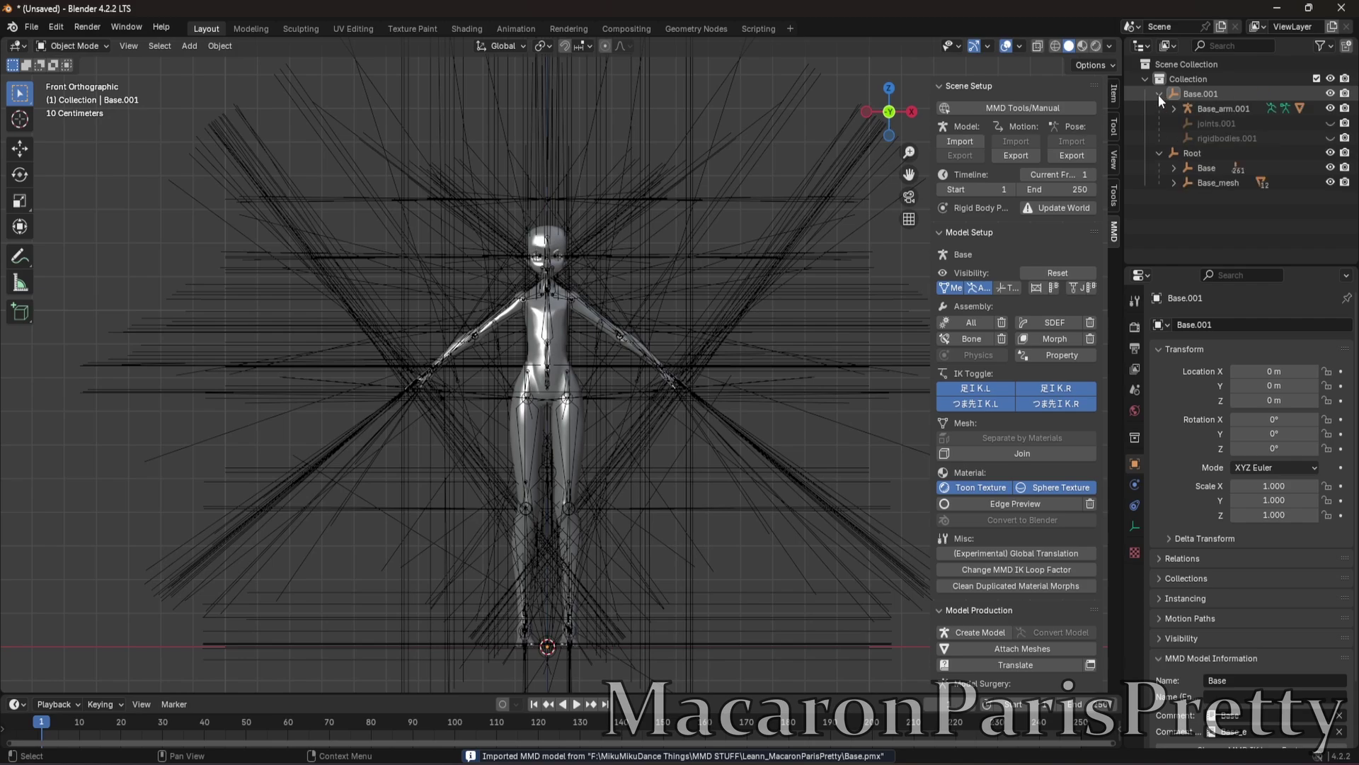
click(1174, 108)
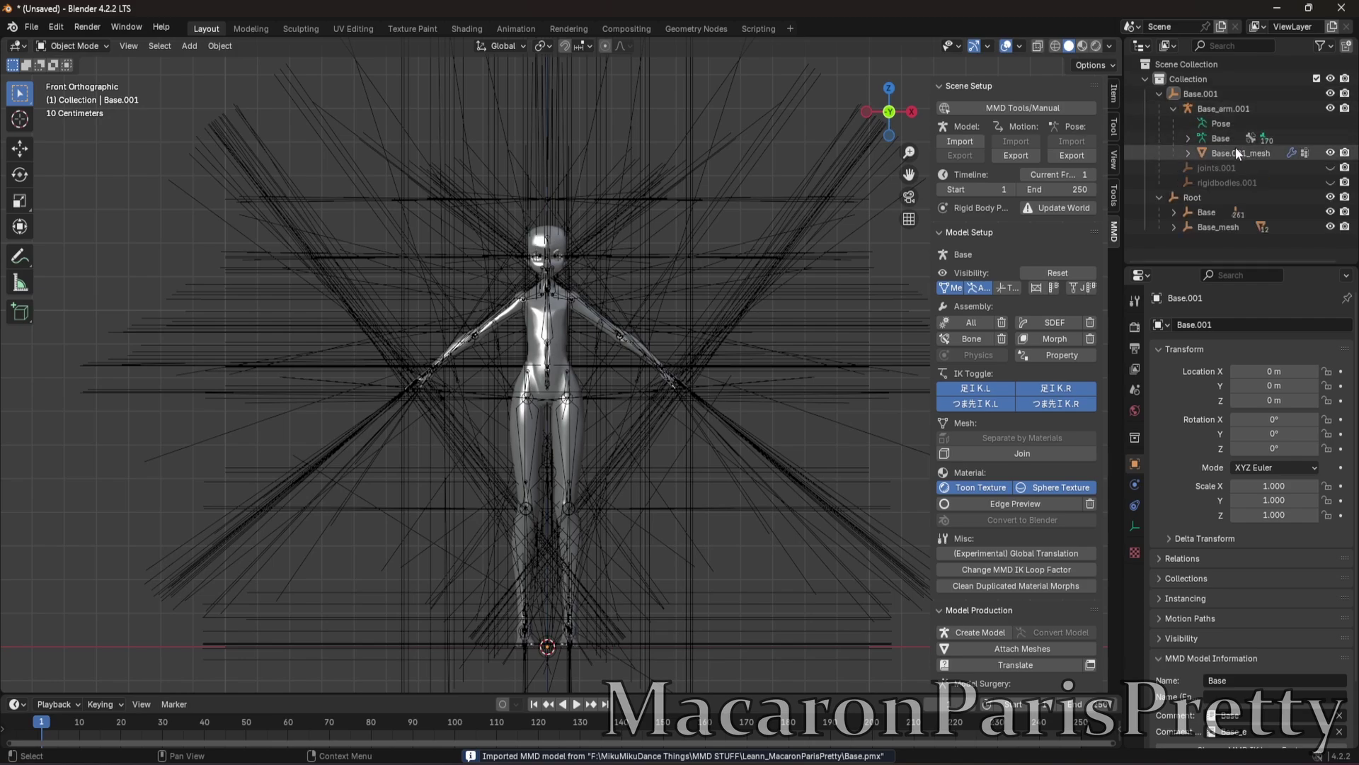
click(1236, 151)
click(1174, 108)
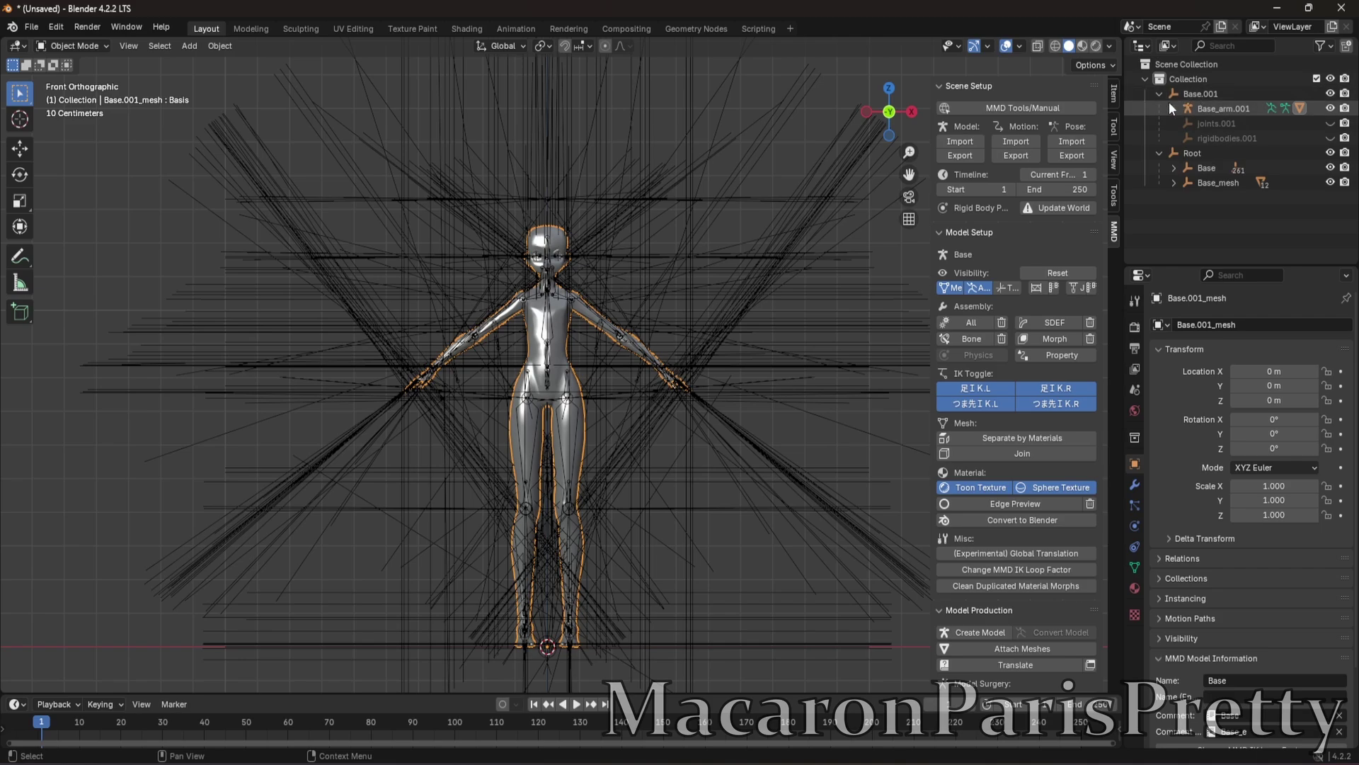
click(1159, 93)
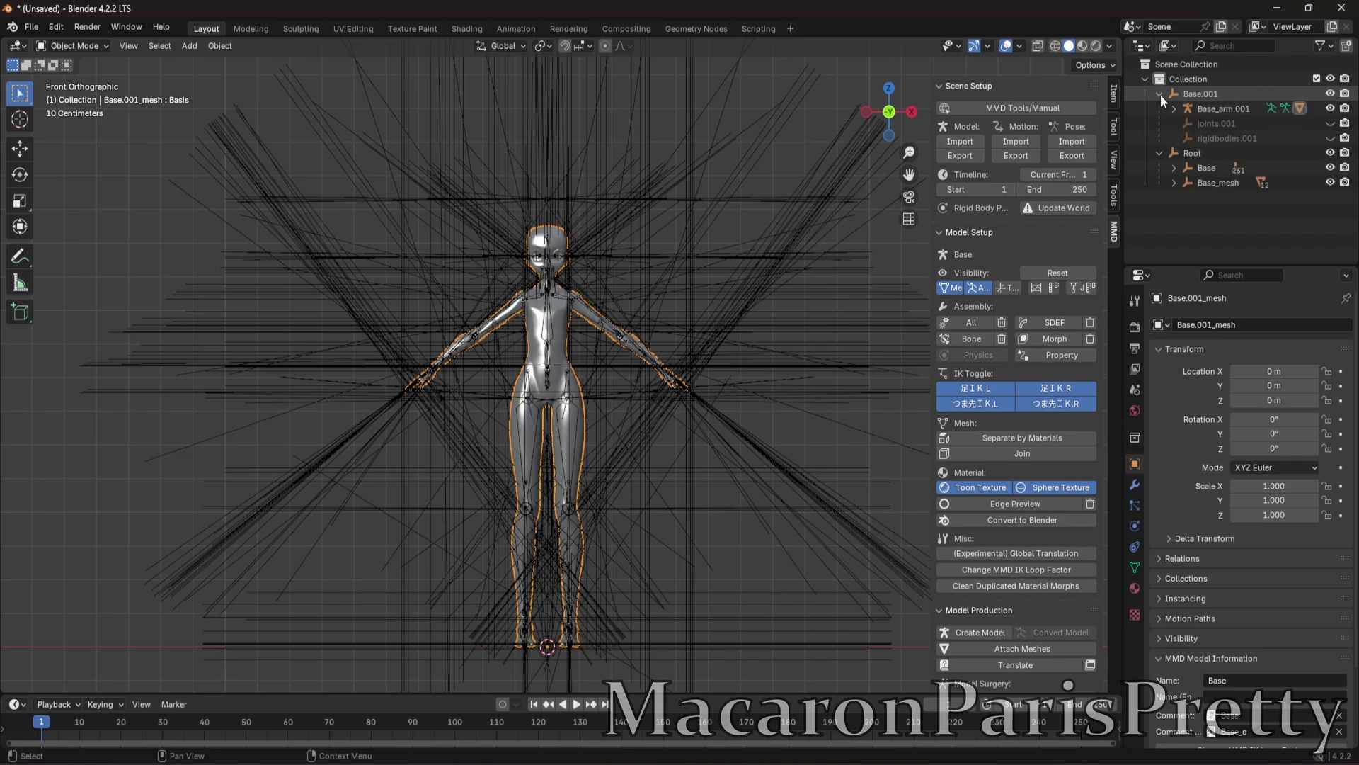
click(1161, 95)
click(1175, 109)
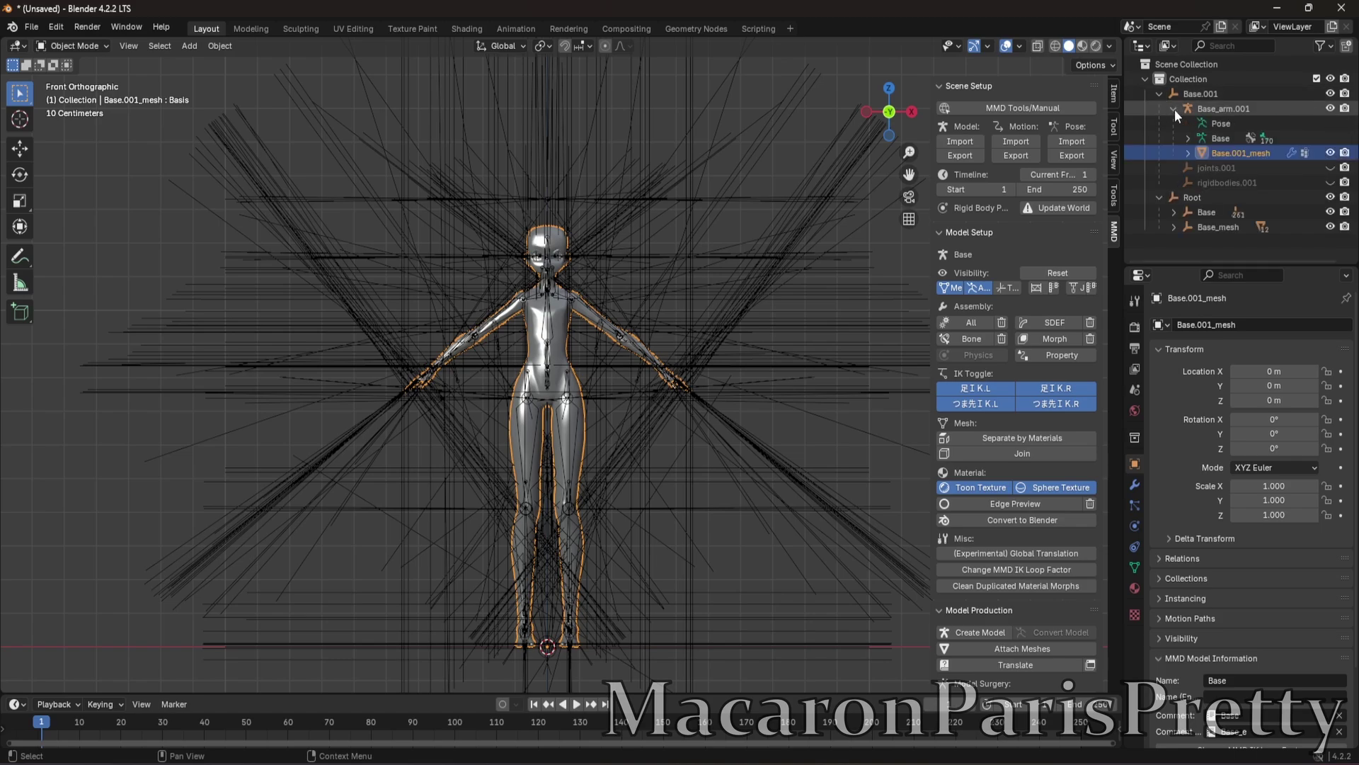
- Delete Base.001_mesh's hierarchy and parent Base_mesh to Base_arm.001 as Object
right_click(1248, 154)
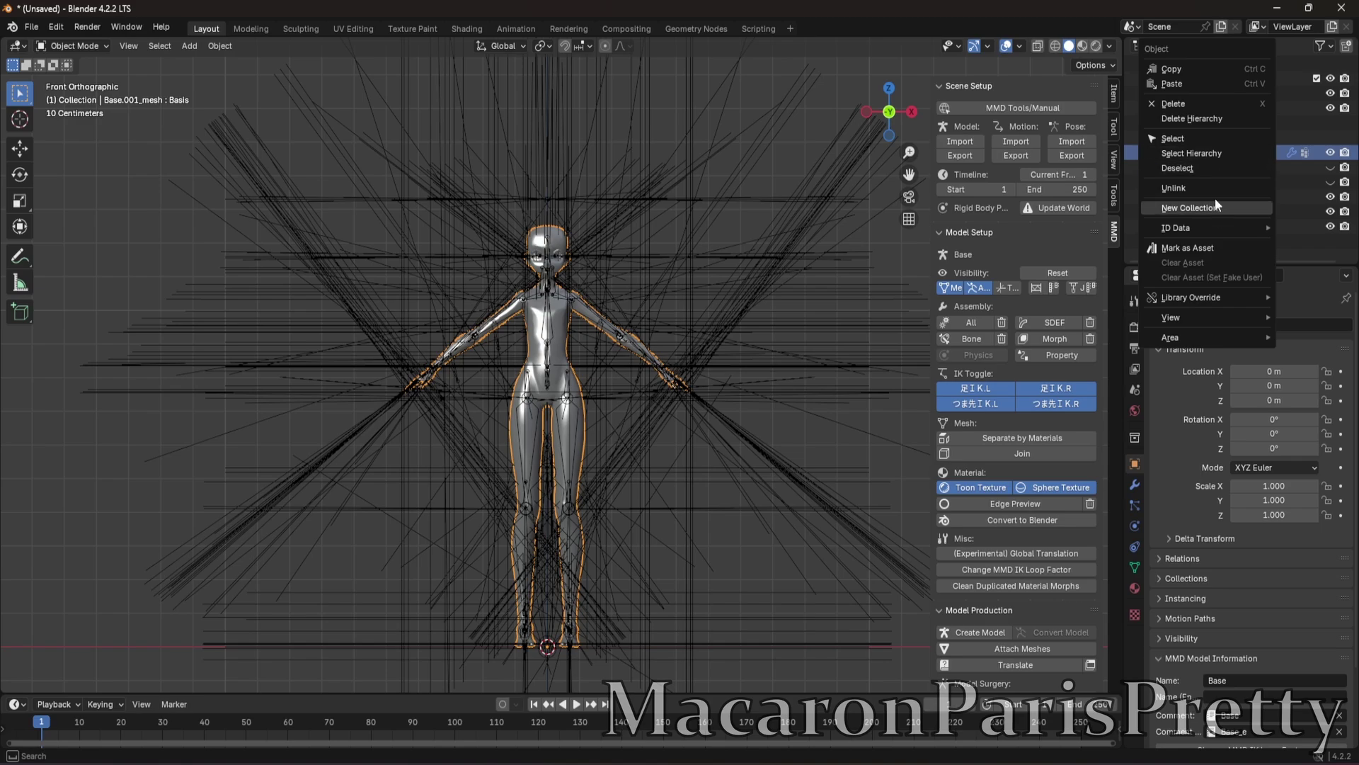
click(1212, 115)
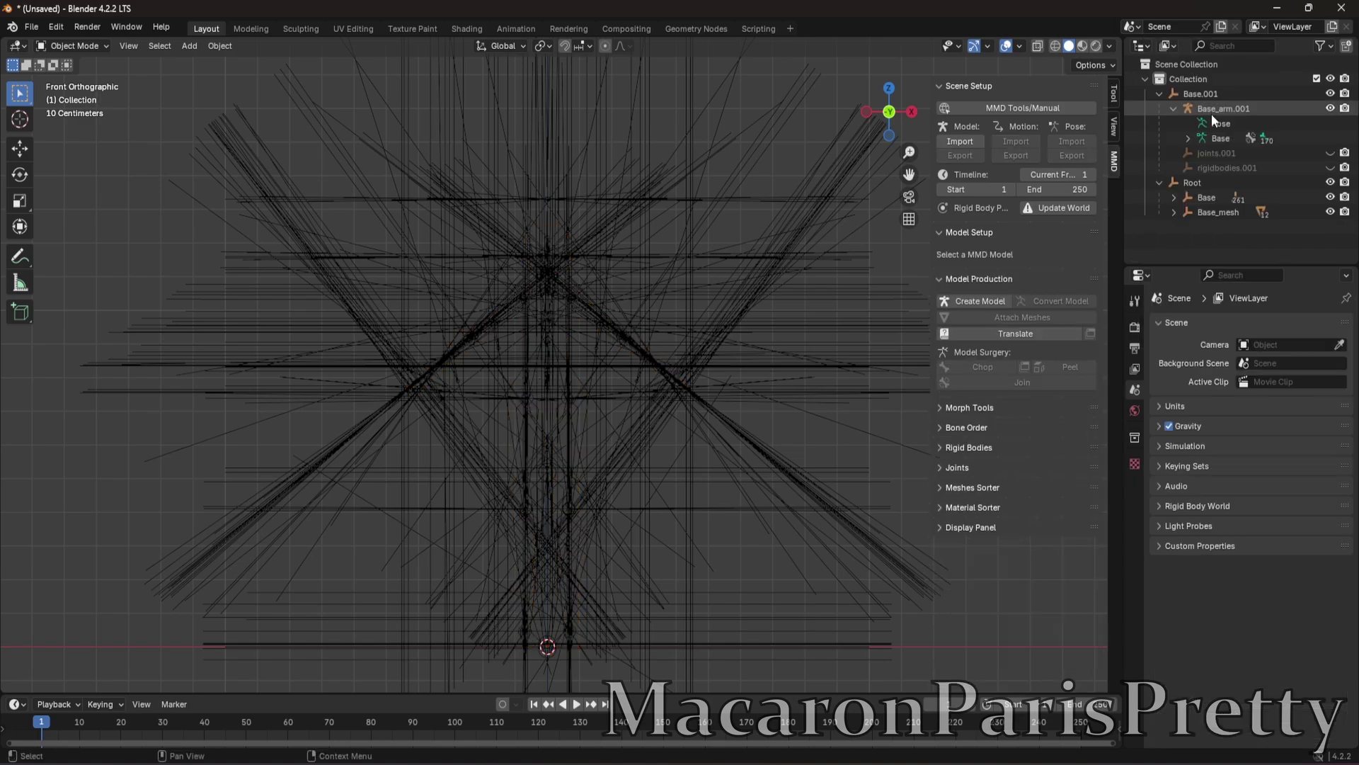
click(1225, 211)
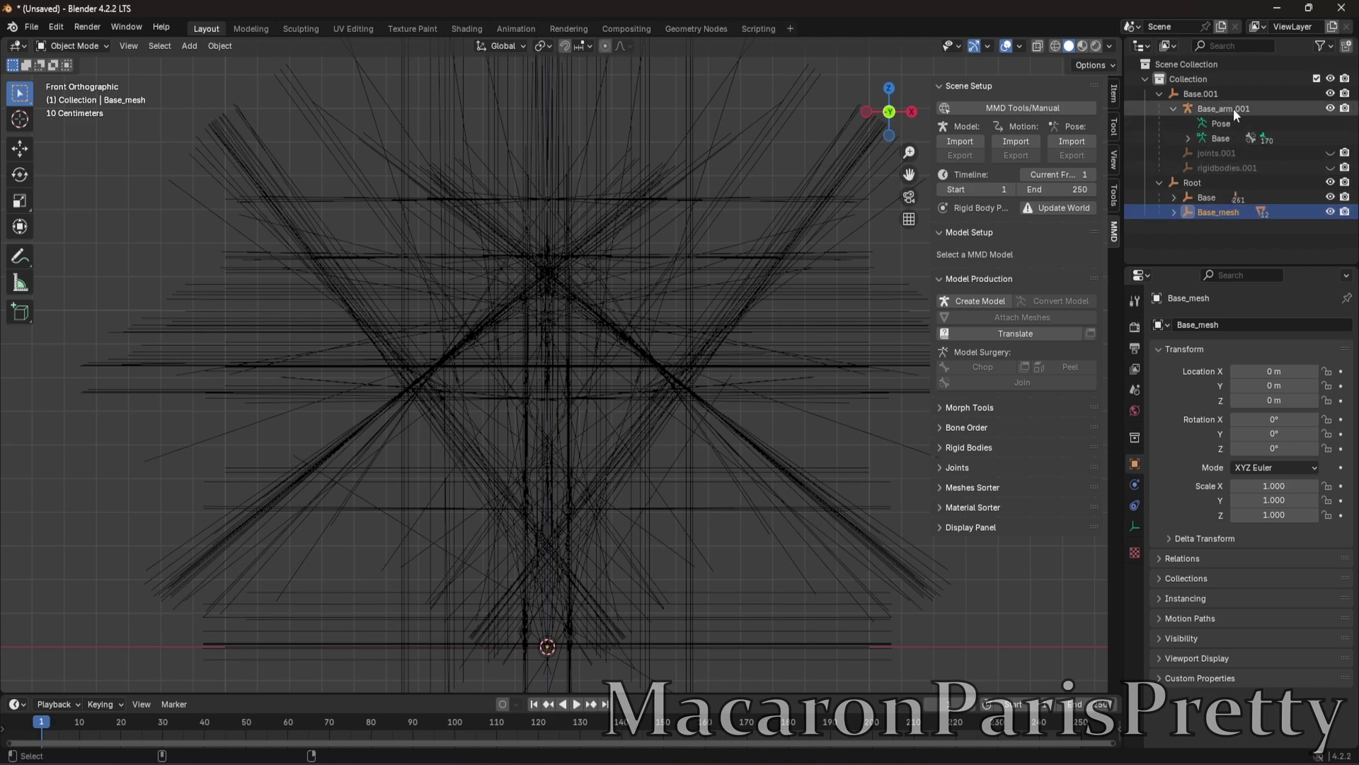
click(1265, 109)
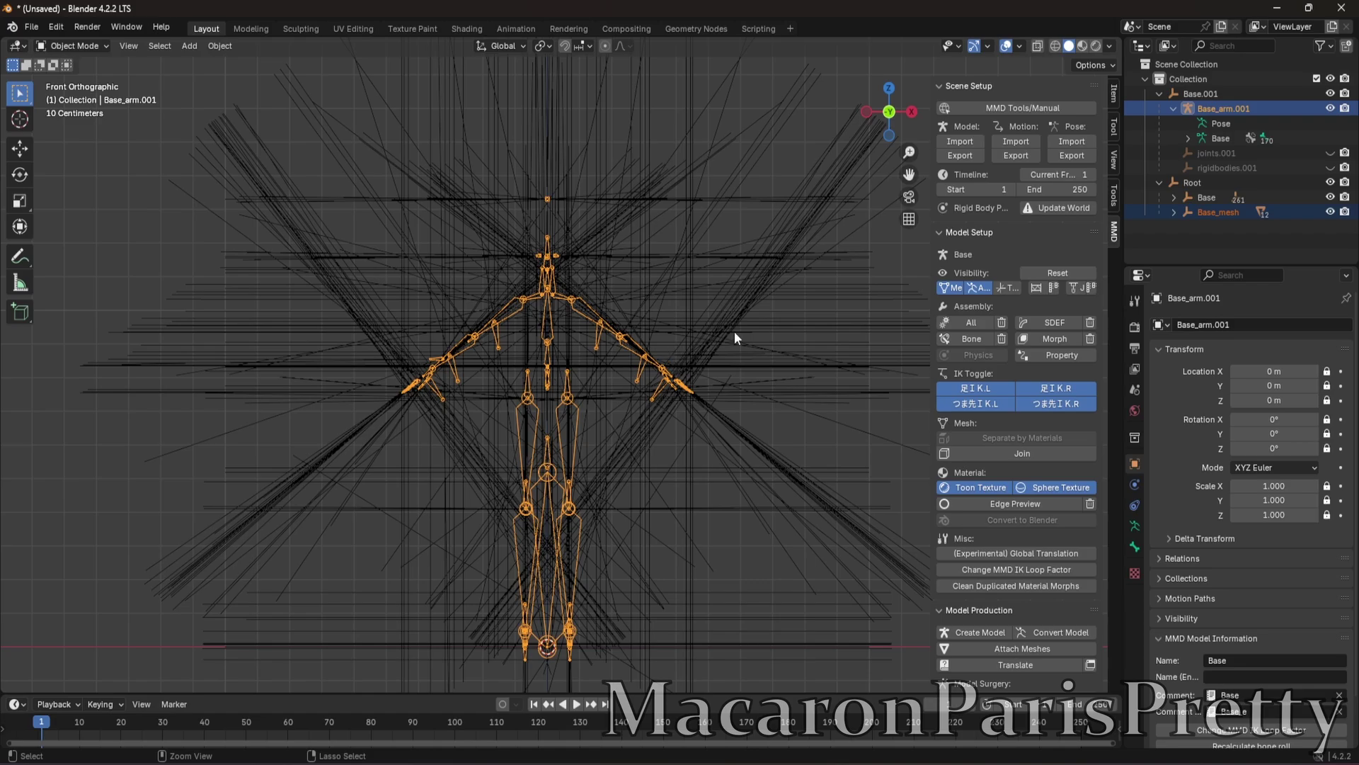
key(ctrl+p)
click(699, 332)
scroll(635, 329, up, 3)
scroll(681, 277, up, 4)
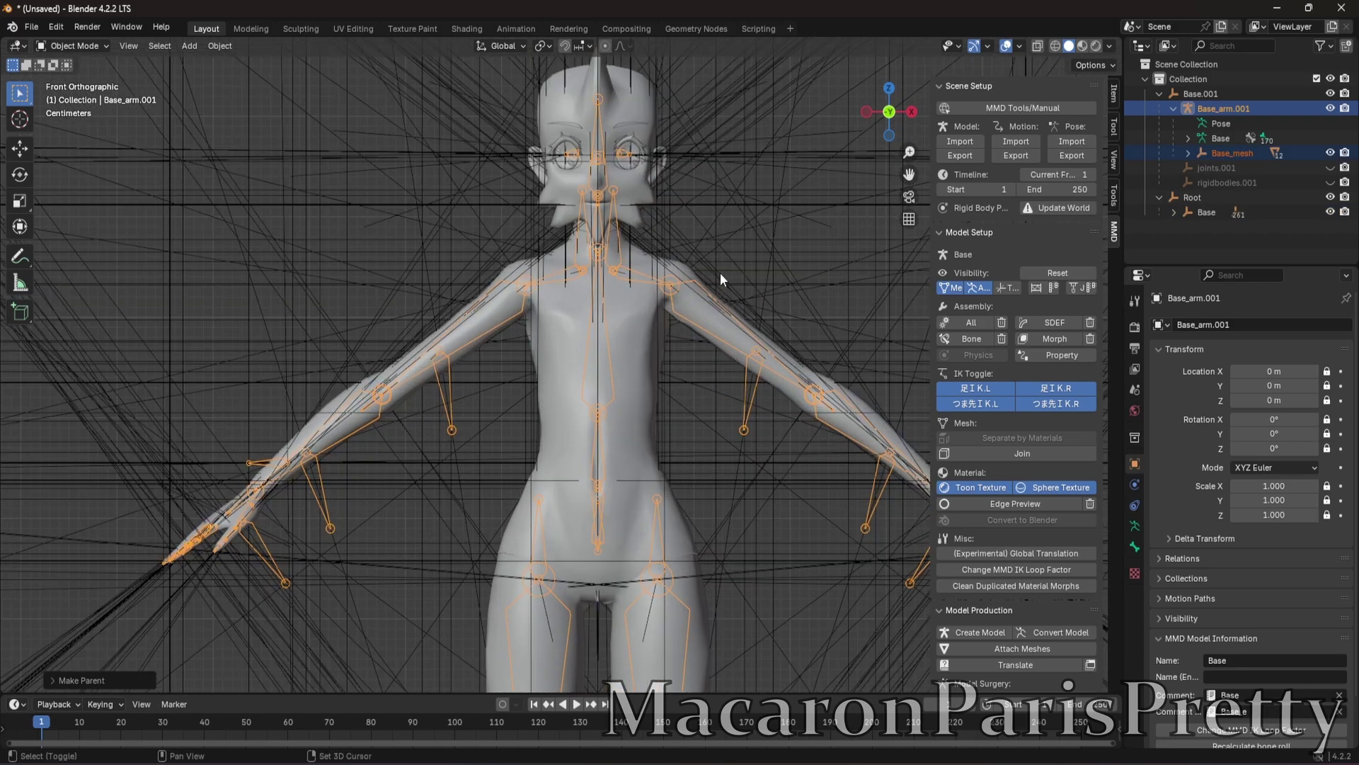
click(753, 316)
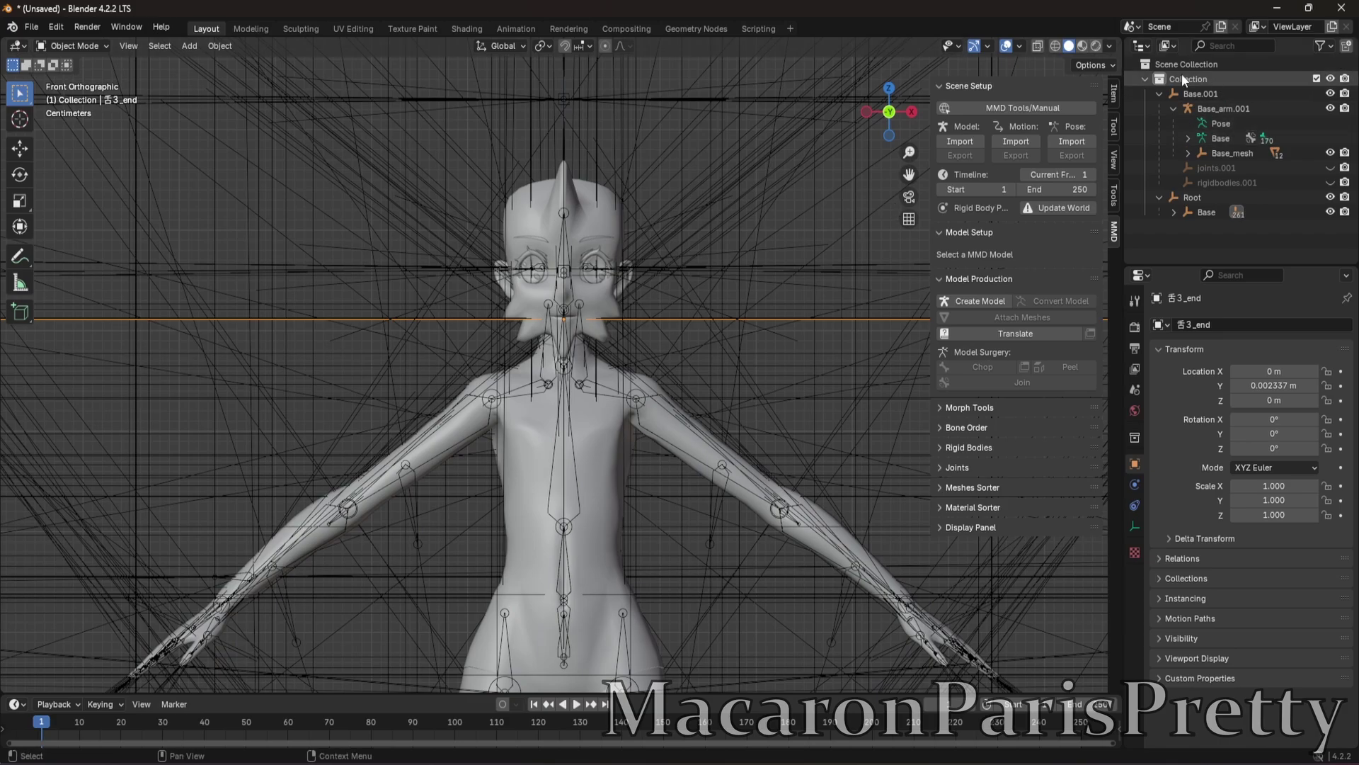
- Delete the old Root model and its whole hierarchy from the Outliner
click(1183, 197)
right_click(1183, 194)
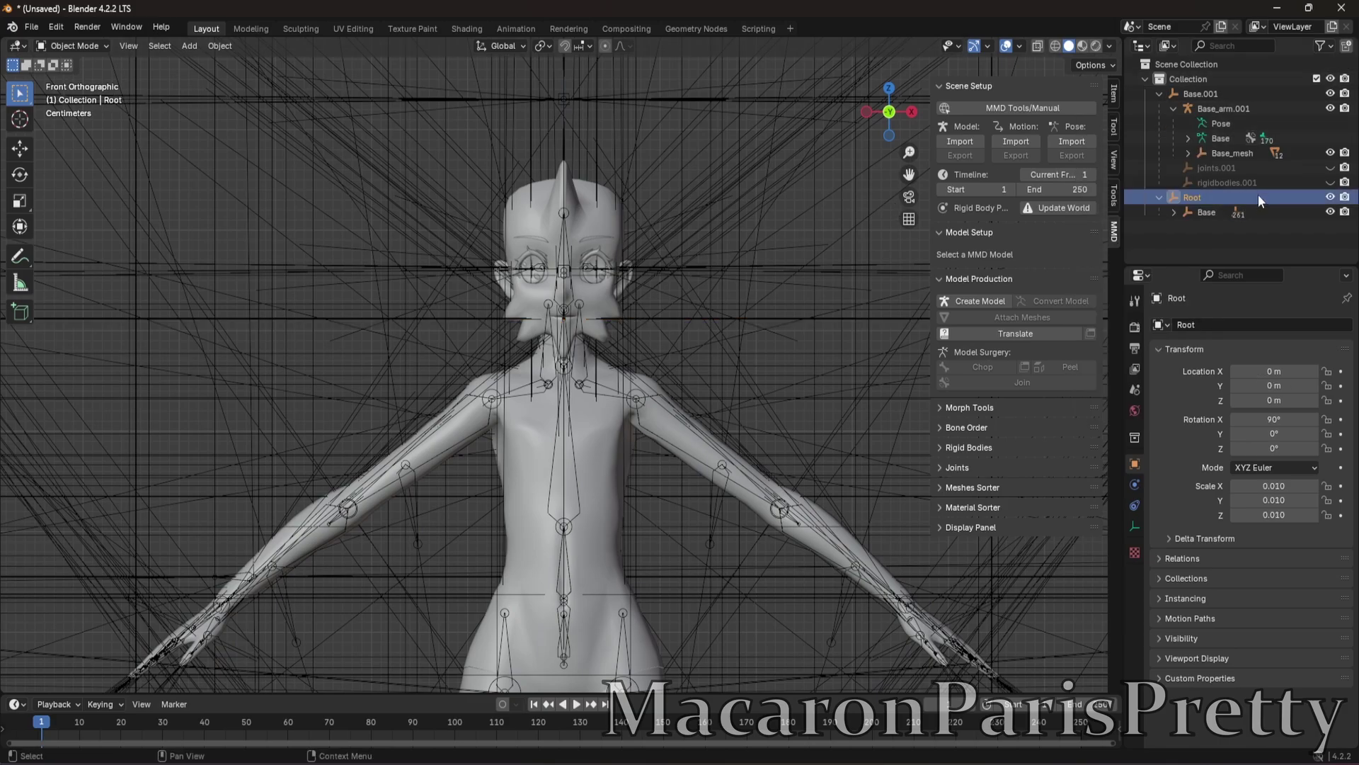
right_click(1258, 194)
click(1208, 198)
scroll(757, 303, up, 2)
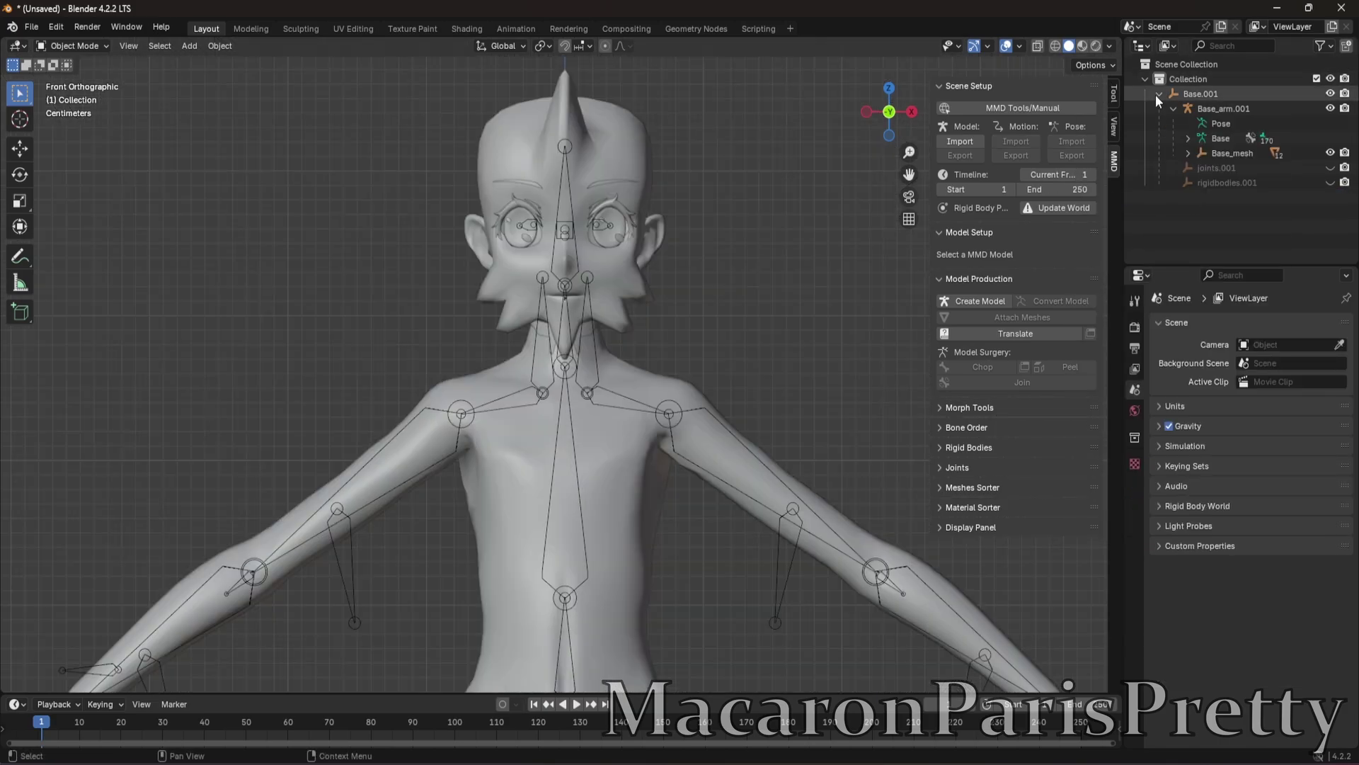
scroll(739, 279, down, 3)
scroll(739, 278, up, 4)
scroll(784, 259, down, 1)
scroll(785, 262, up, 2)
scroll(775, 274, down, 2)
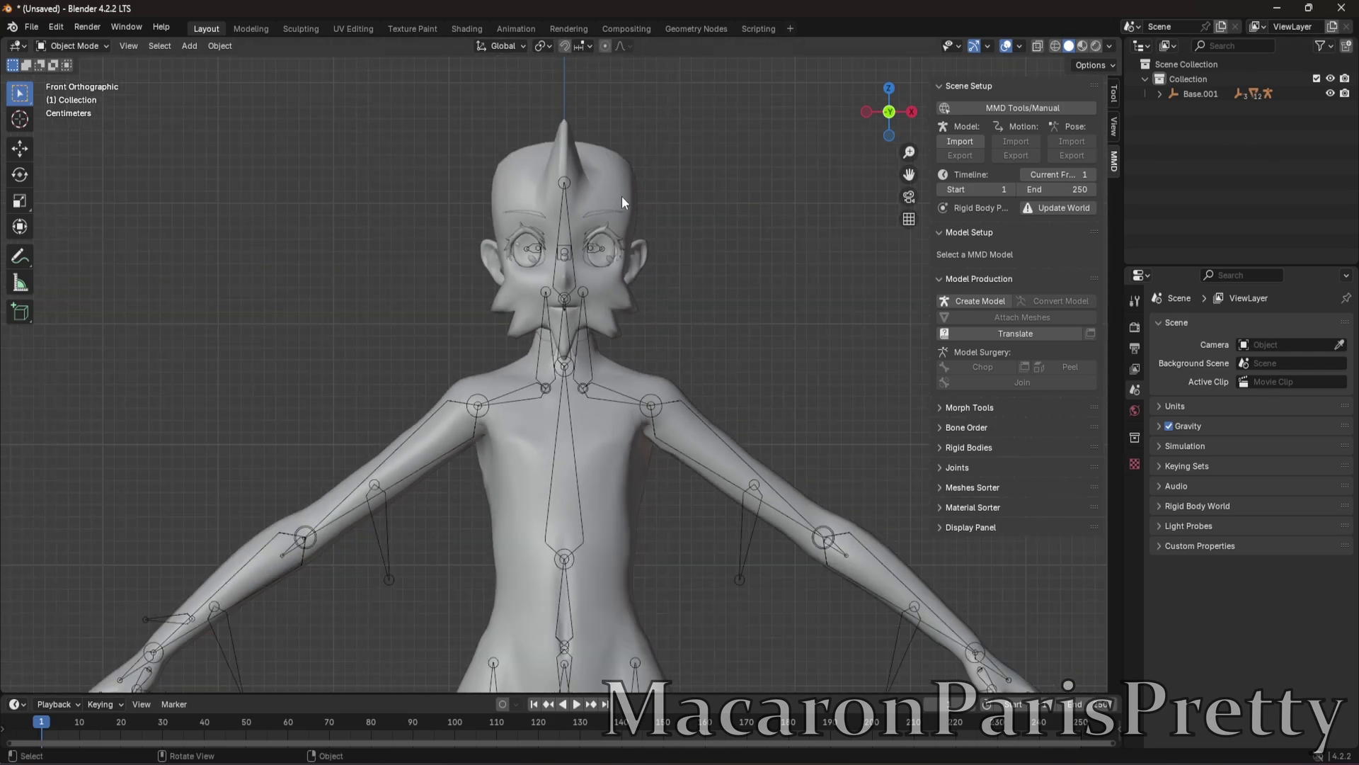
- Frame the whole head, select Base_mesh 10 and orbit to inspect it from the side
right_click(599, 212)
scroll(718, 262, up, 4)
shift+middle_drag(745, 258, 730, 411)
shift+middle_drag(745, 311, 739, 454)
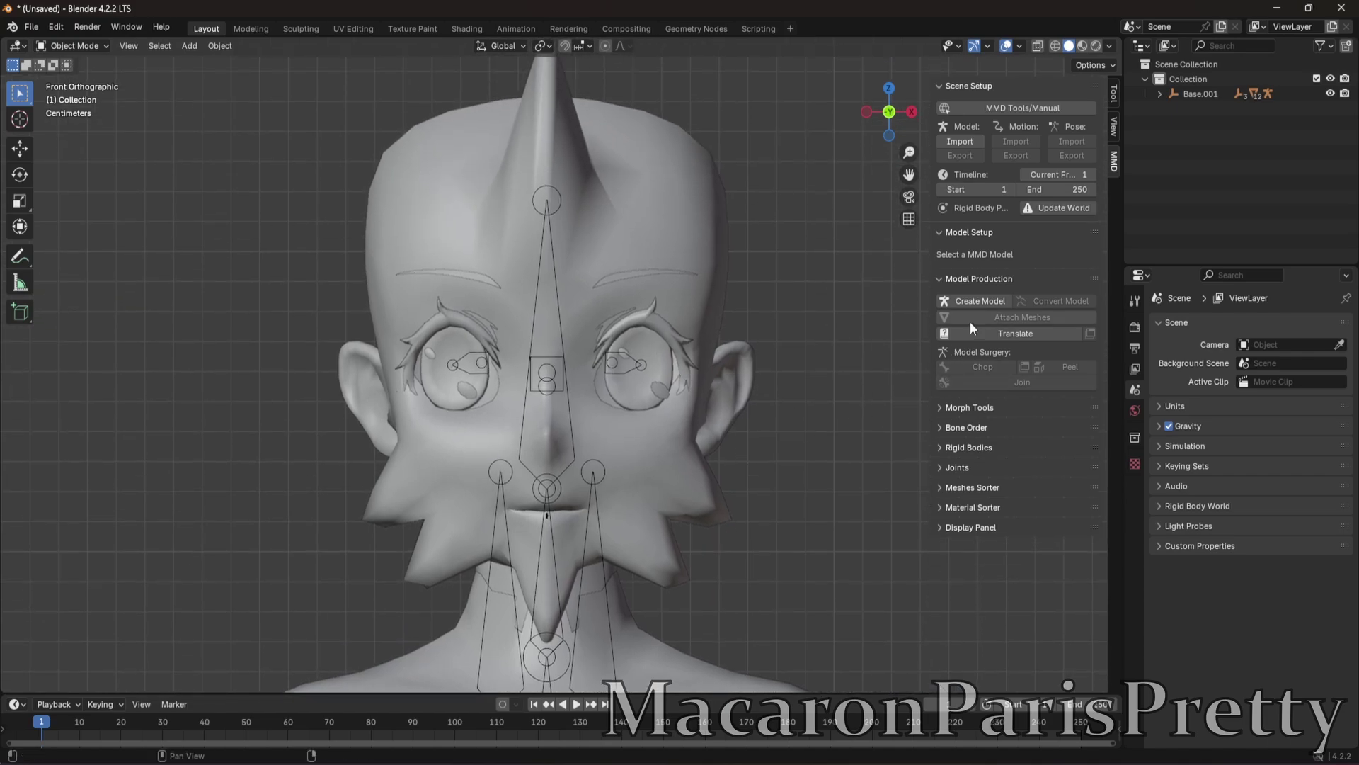
click(701, 291)
mouse_move(813, 344)
middle_down()
mouse_move(938, 342)
mouse_move(809, 350)
middle_up()
key(KP_1)
scroll(789, 357, down, 2)
- Orbit to view the model from the side, then return to the front view
click(789, 356)
scroll(808, 366, up, 1)
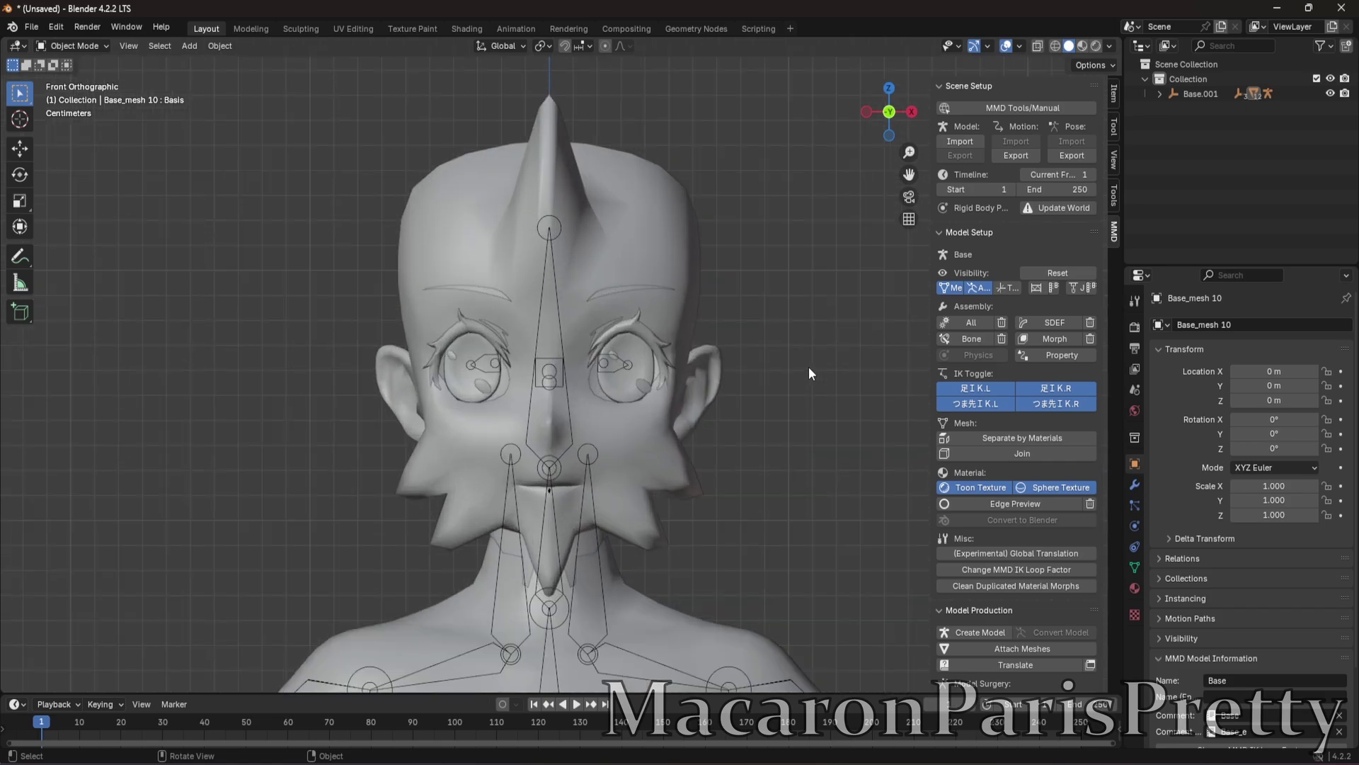
middle_drag(791, 429, 856, 428)
key(KP_1)
click(652, 241)
click(771, 347)
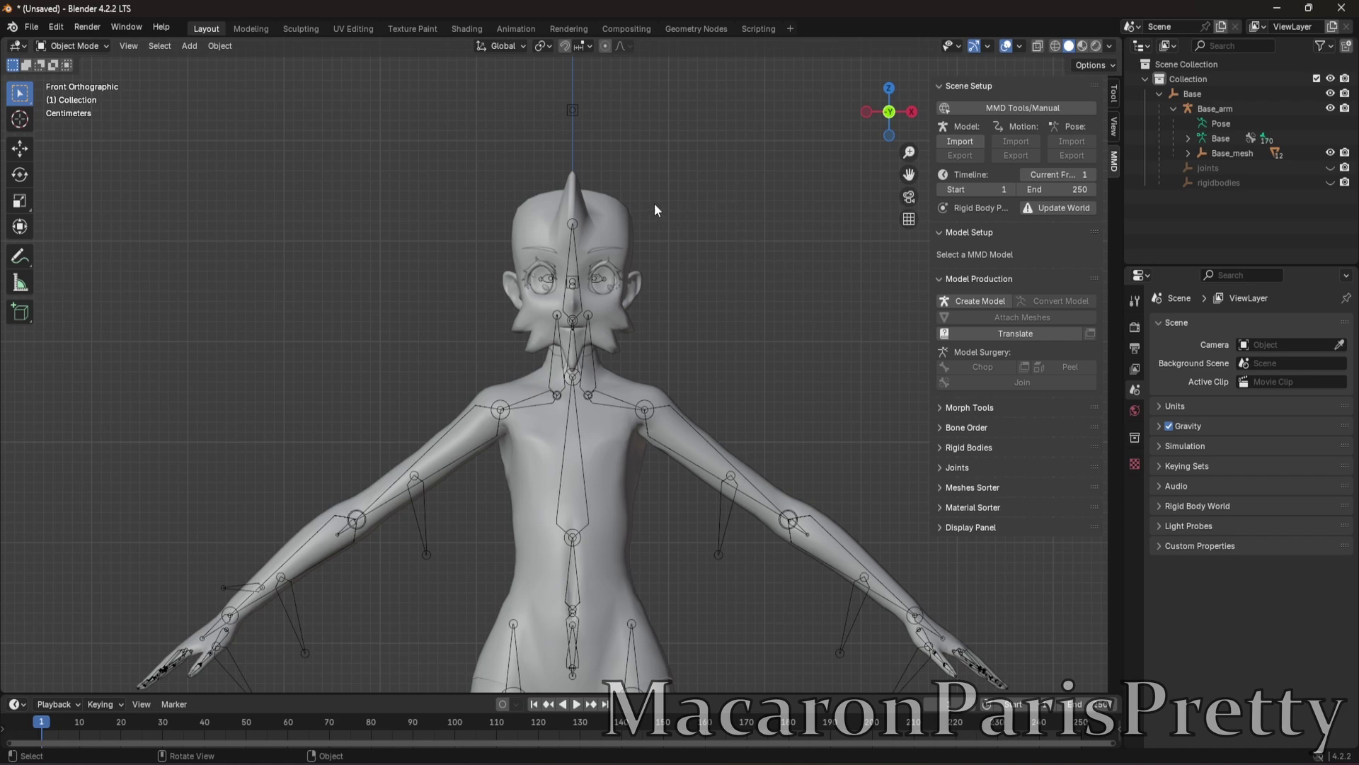
- Select all of the Base model's objects for export
click(580, 240)
click(796, 181)
key(a)
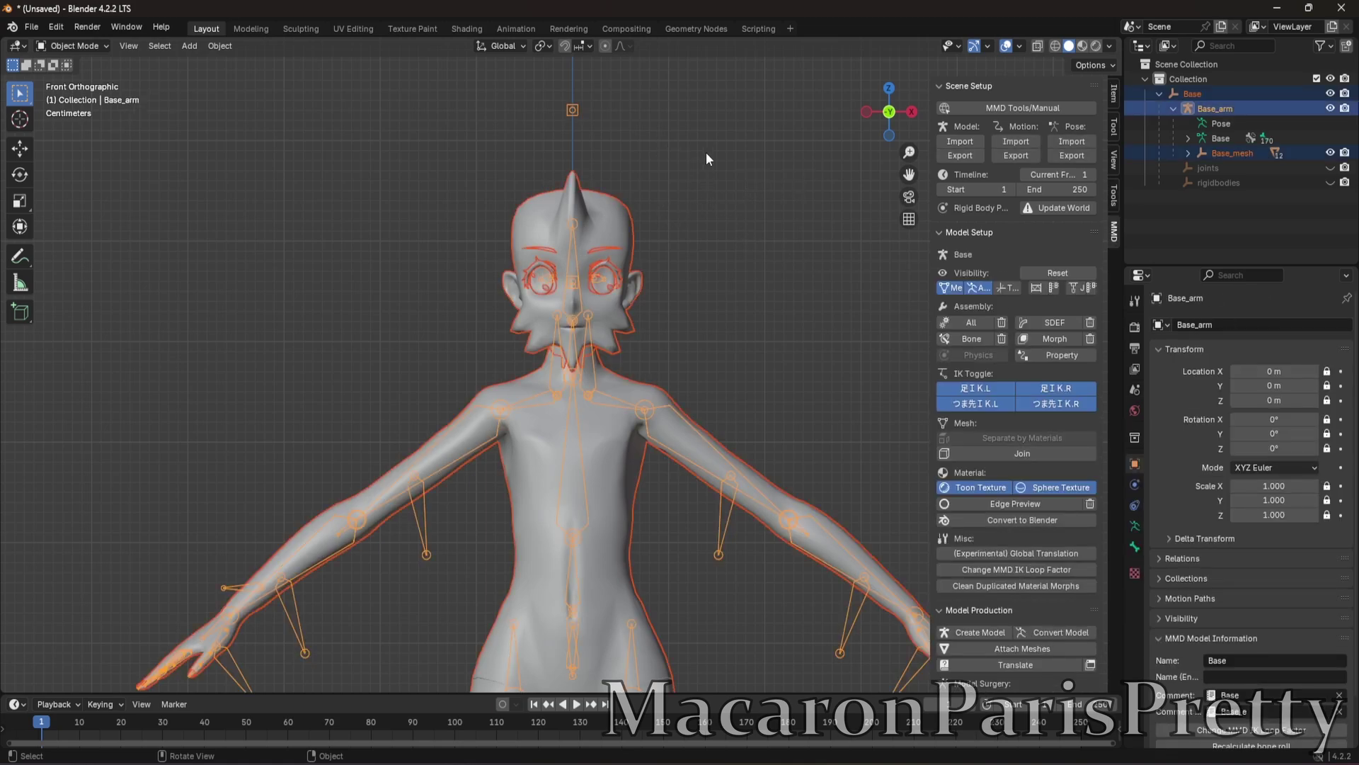
click(732, 185)
key(ctrl+z)
- Export the model as untitled.pmx into the MikuMikuDance Things folder
click(967, 156)
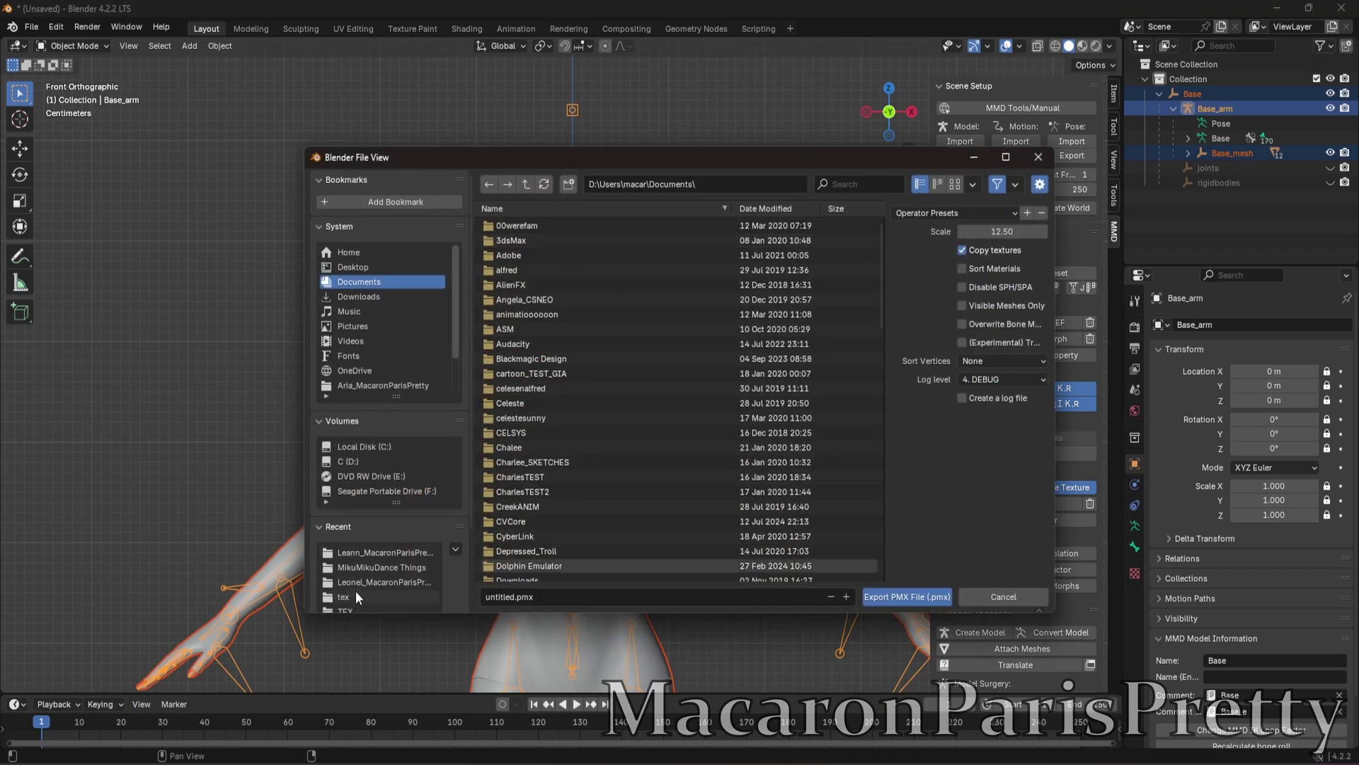
click(366, 566)
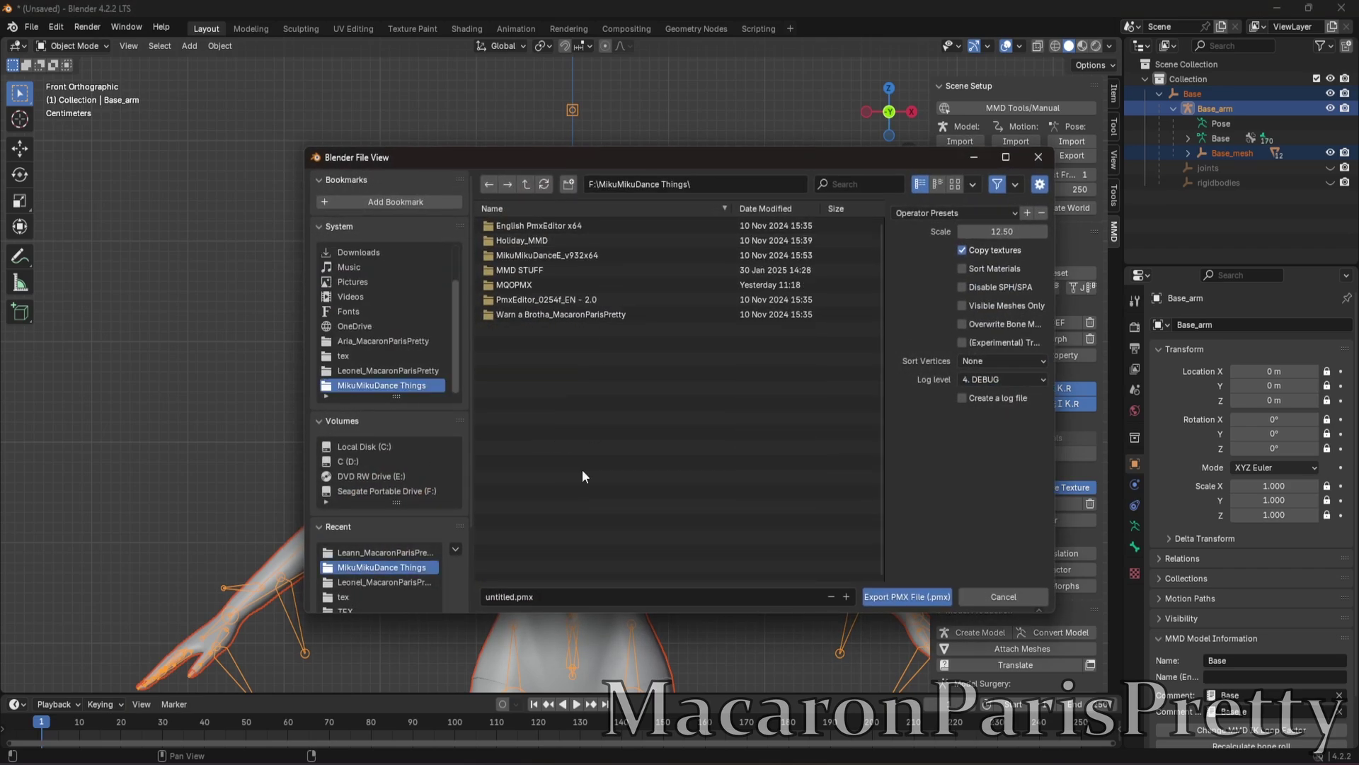
click(575, 600)
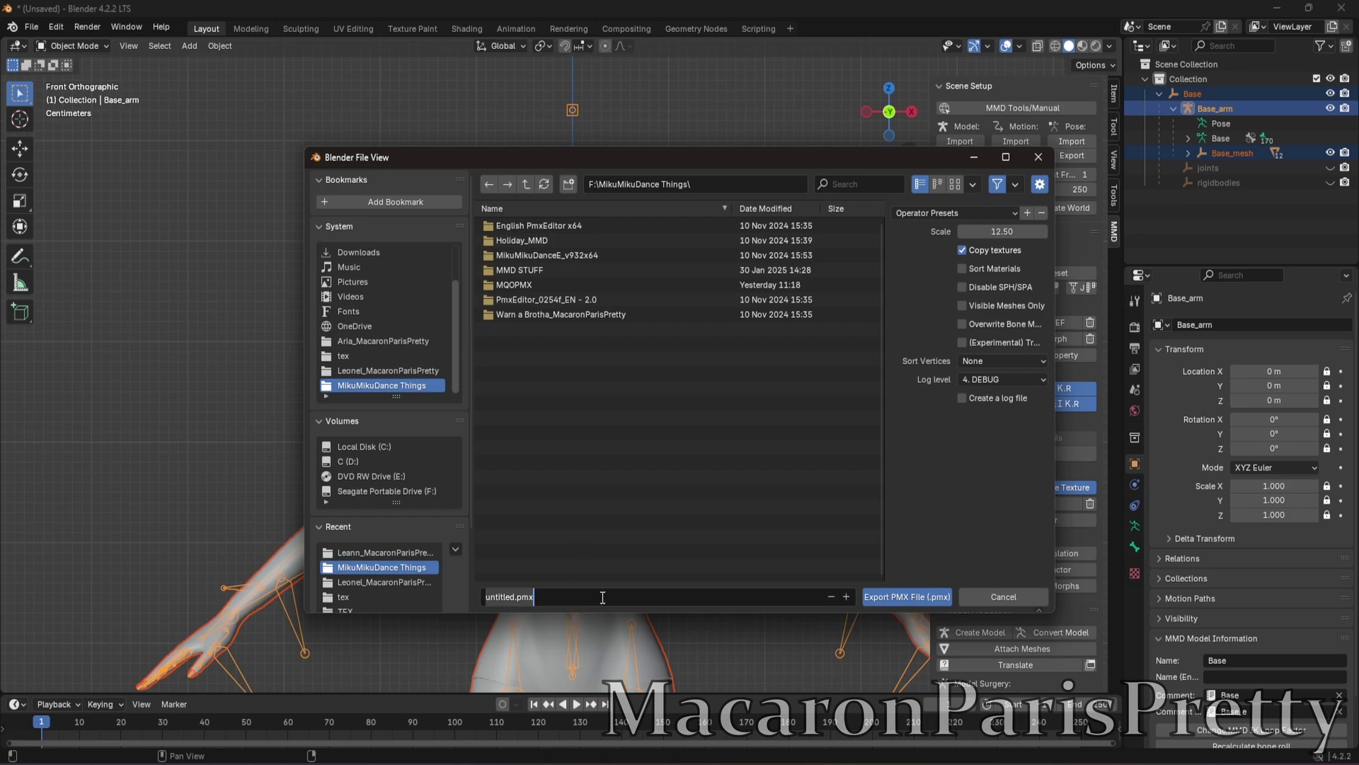
click(909, 596)
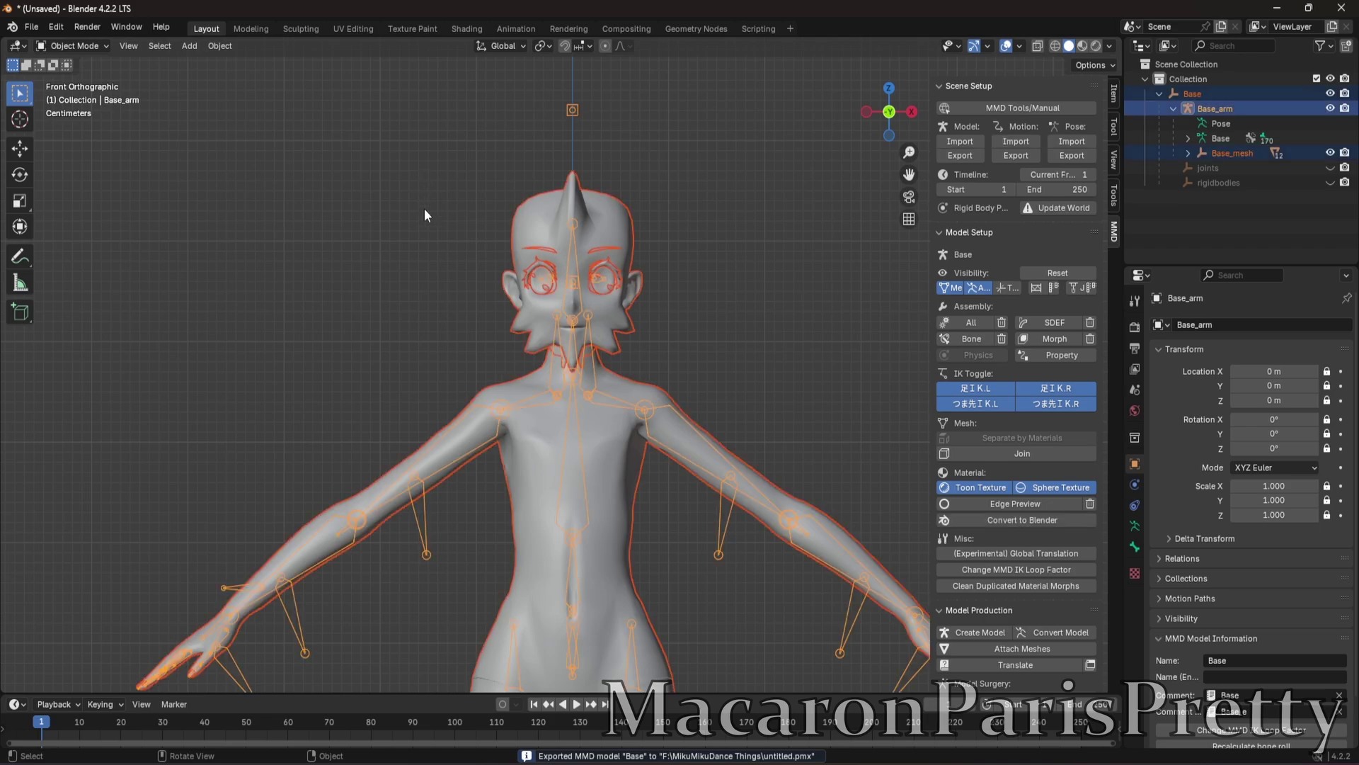
click(33, 26)
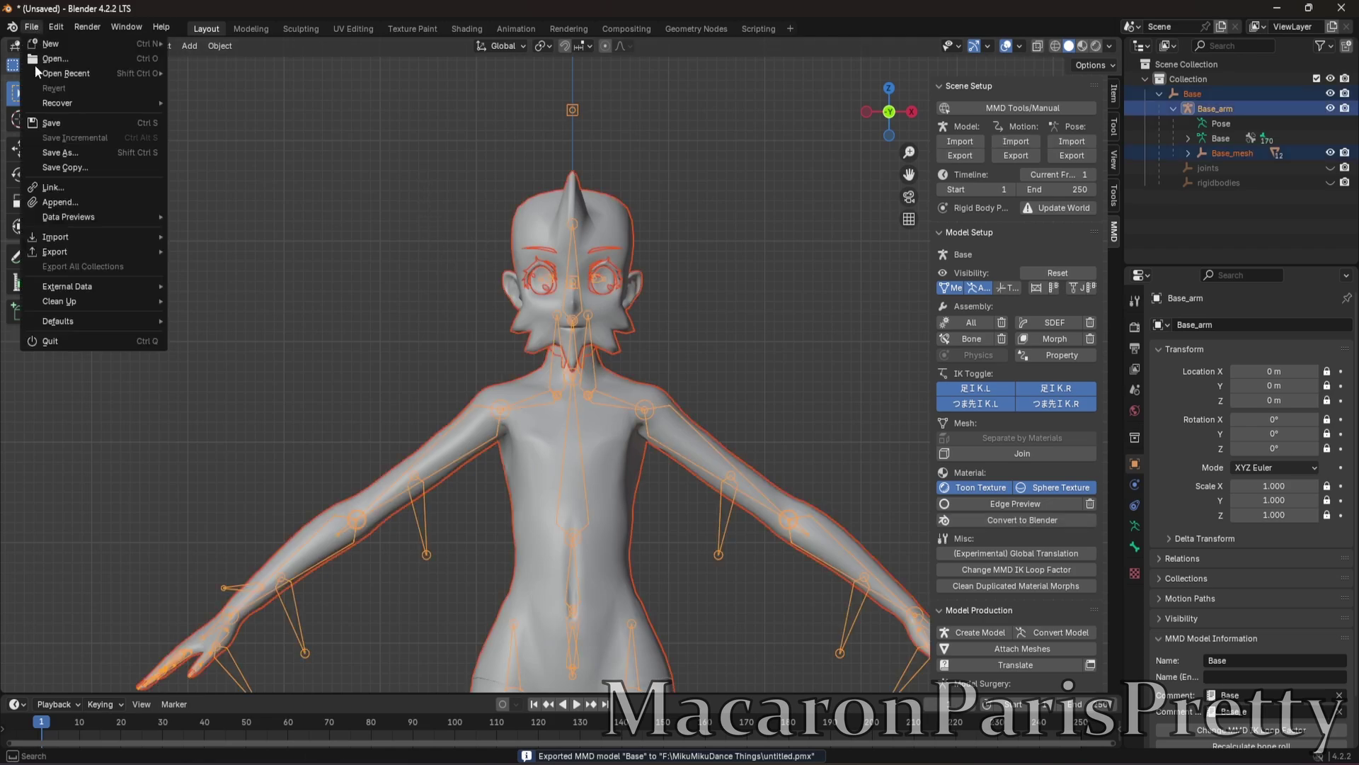
- Export the model as a MikuMikuDance .pmx, review it in PMX Editor, then reselect the head in Blender
mouse_move(84, 252)
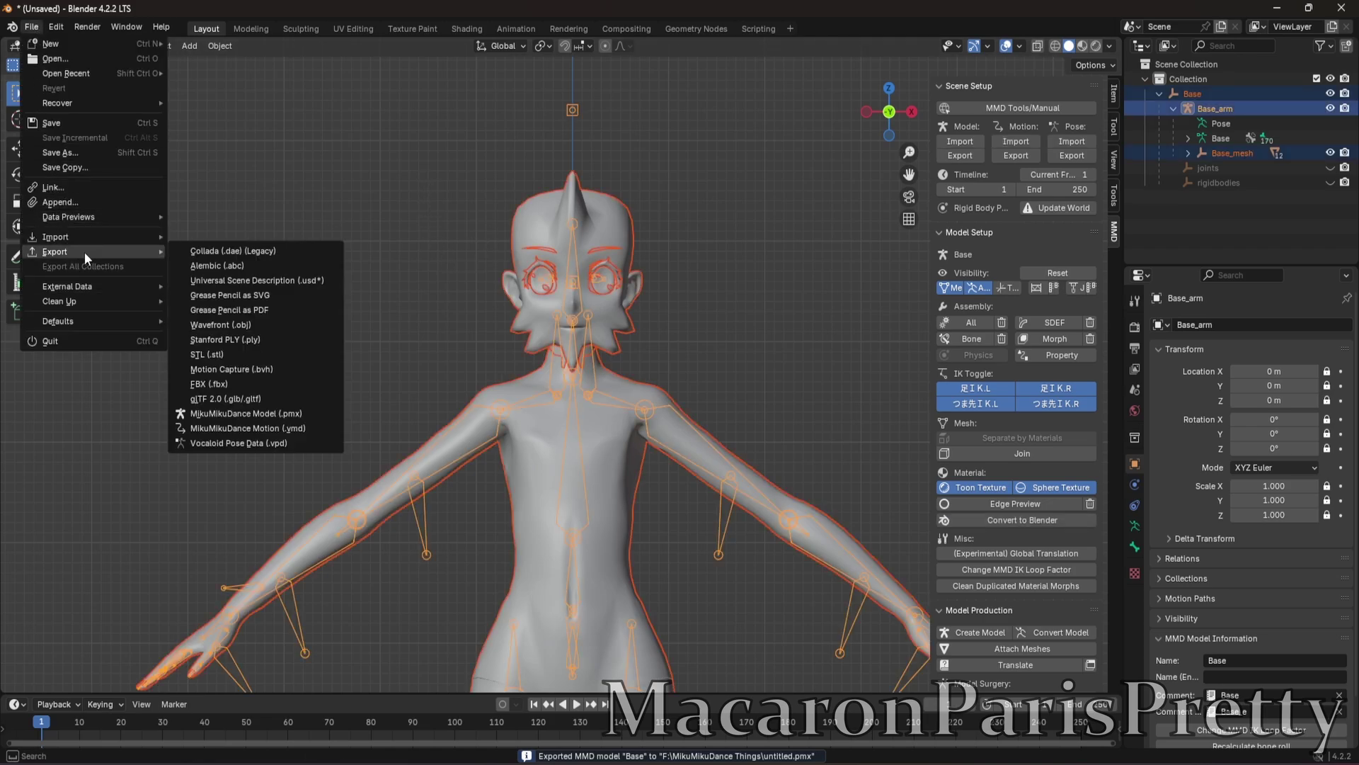
click(302, 412)
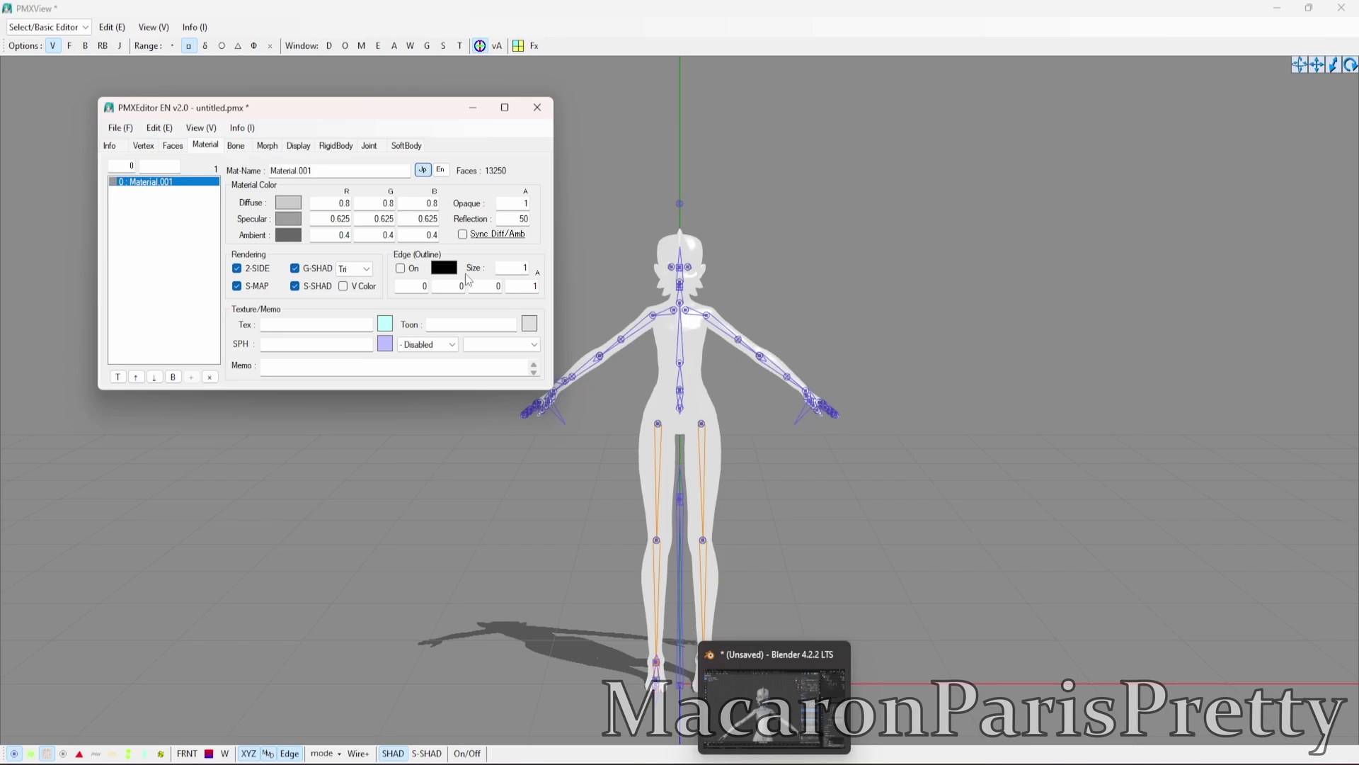
click(774, 708)
click(1135, 572)
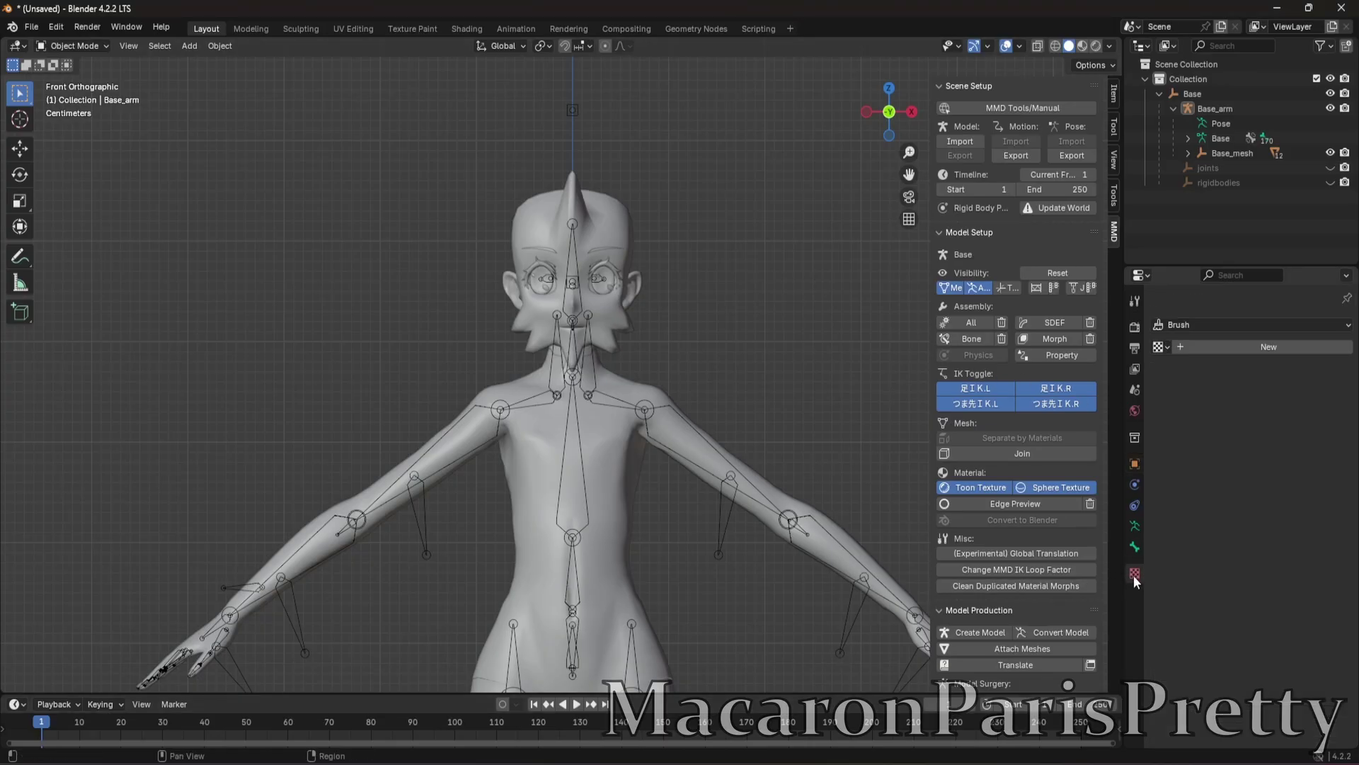
click(613, 207)
- Create a new material, Material.001, for the head mesh
key(Tab)
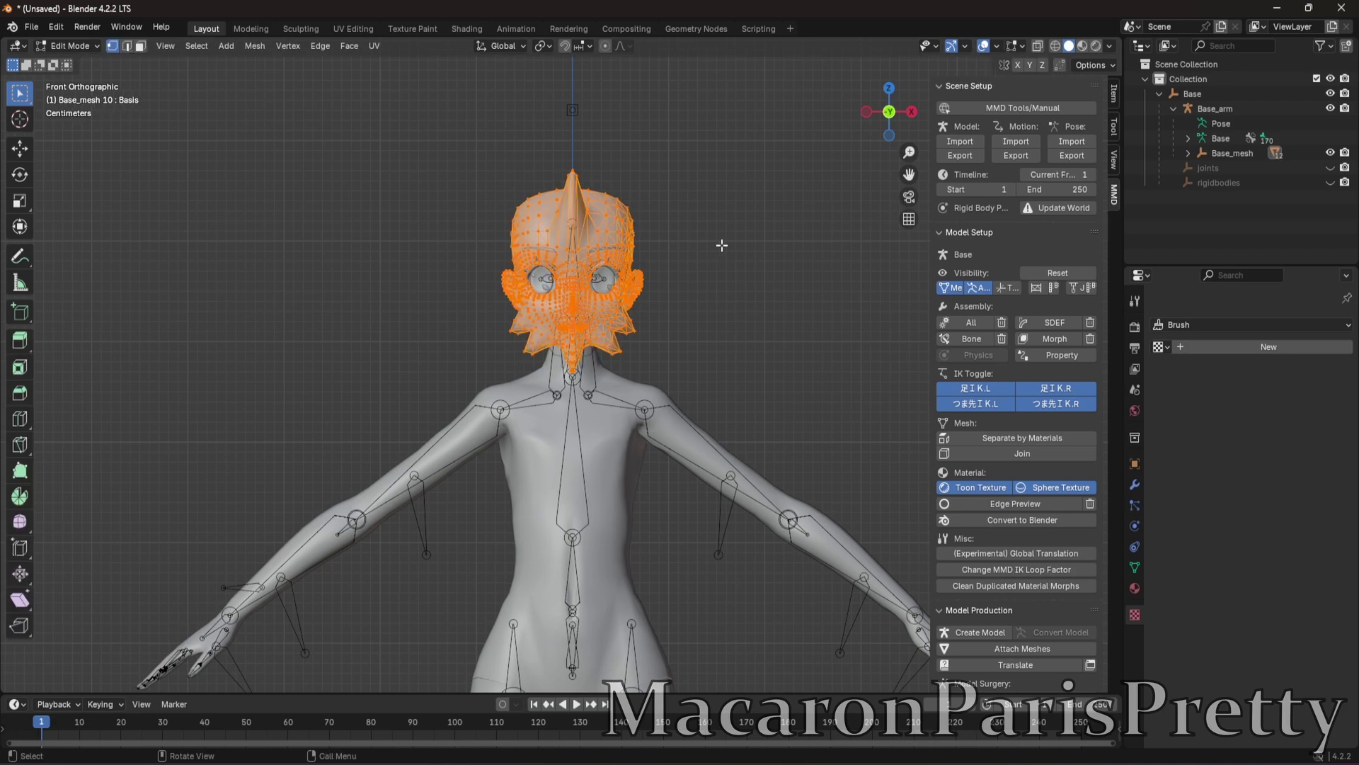
click(1134, 588)
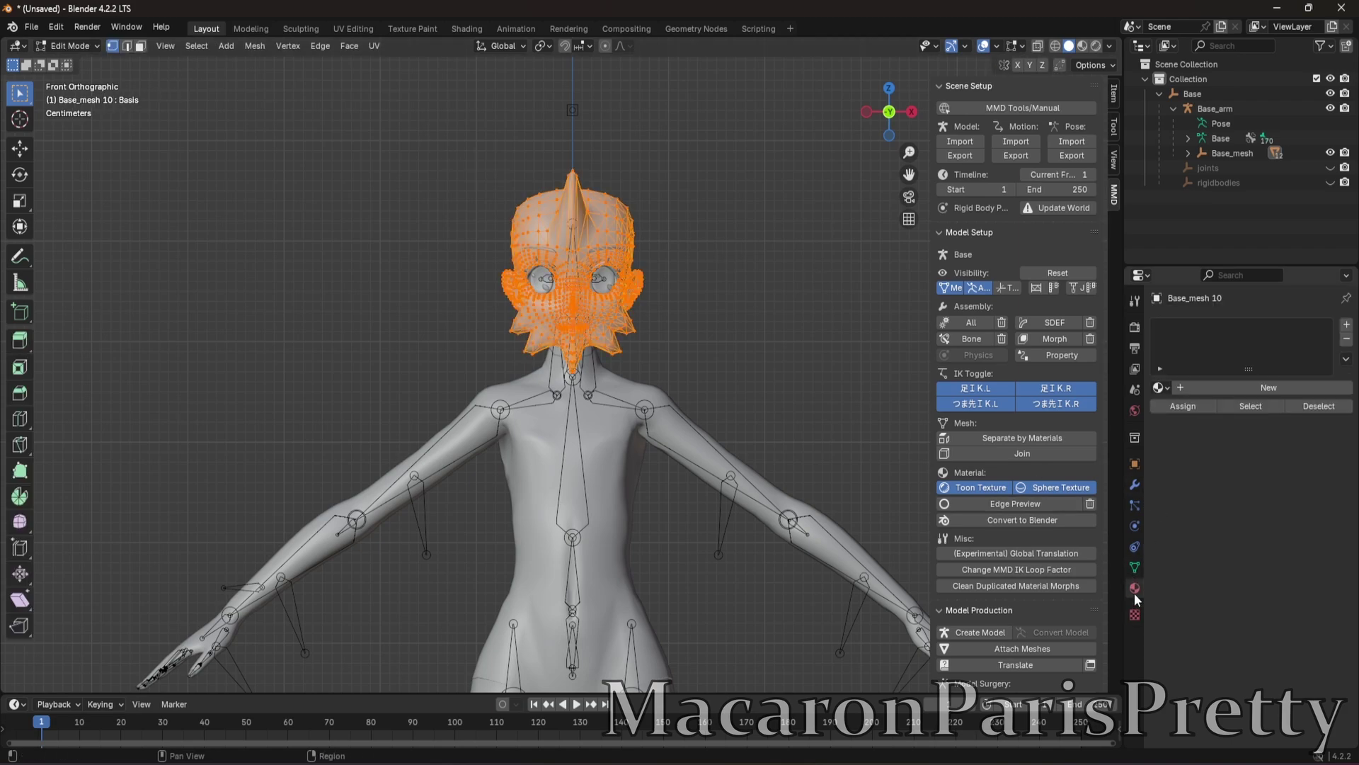
click(1226, 386)
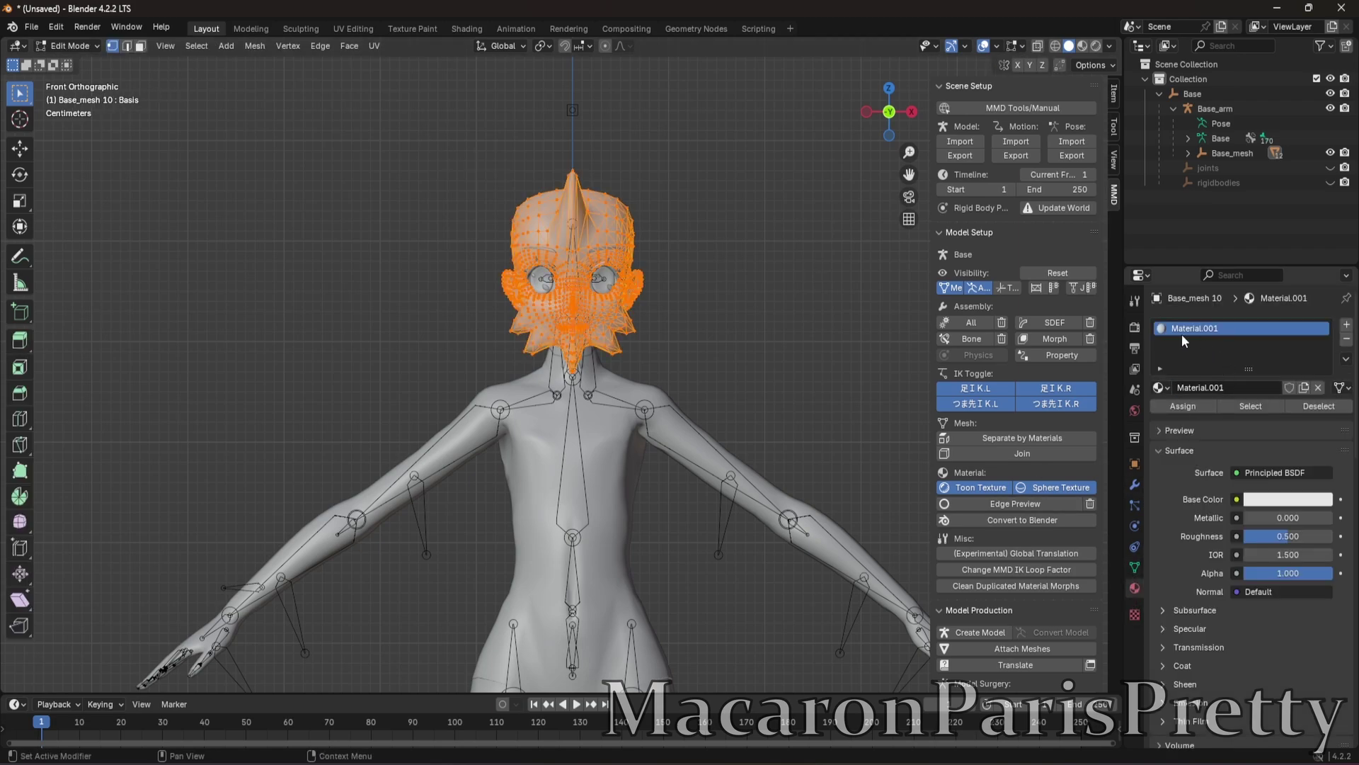
key(Tab)
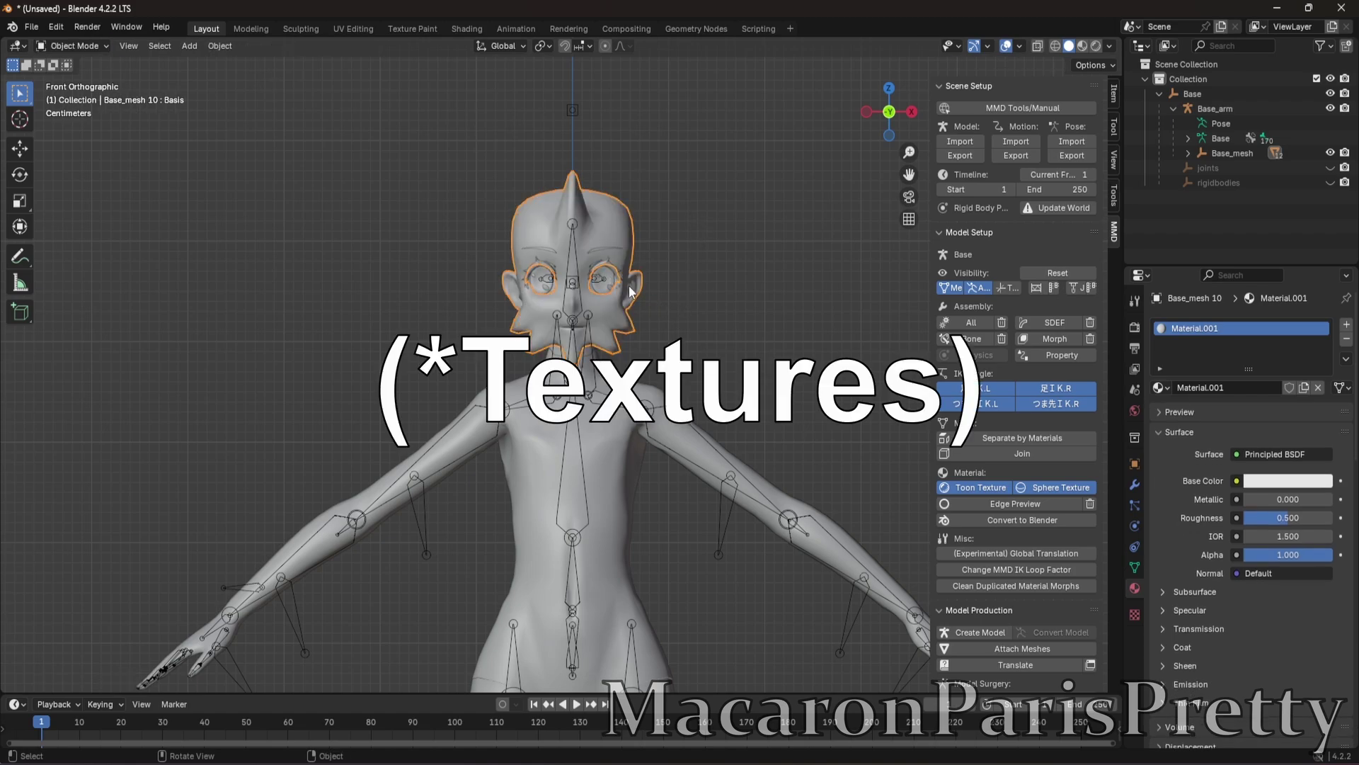
- Select the eye mesh Base_mesh 12 and enter Edit Mode on it
click(613, 286)
key(Tab)
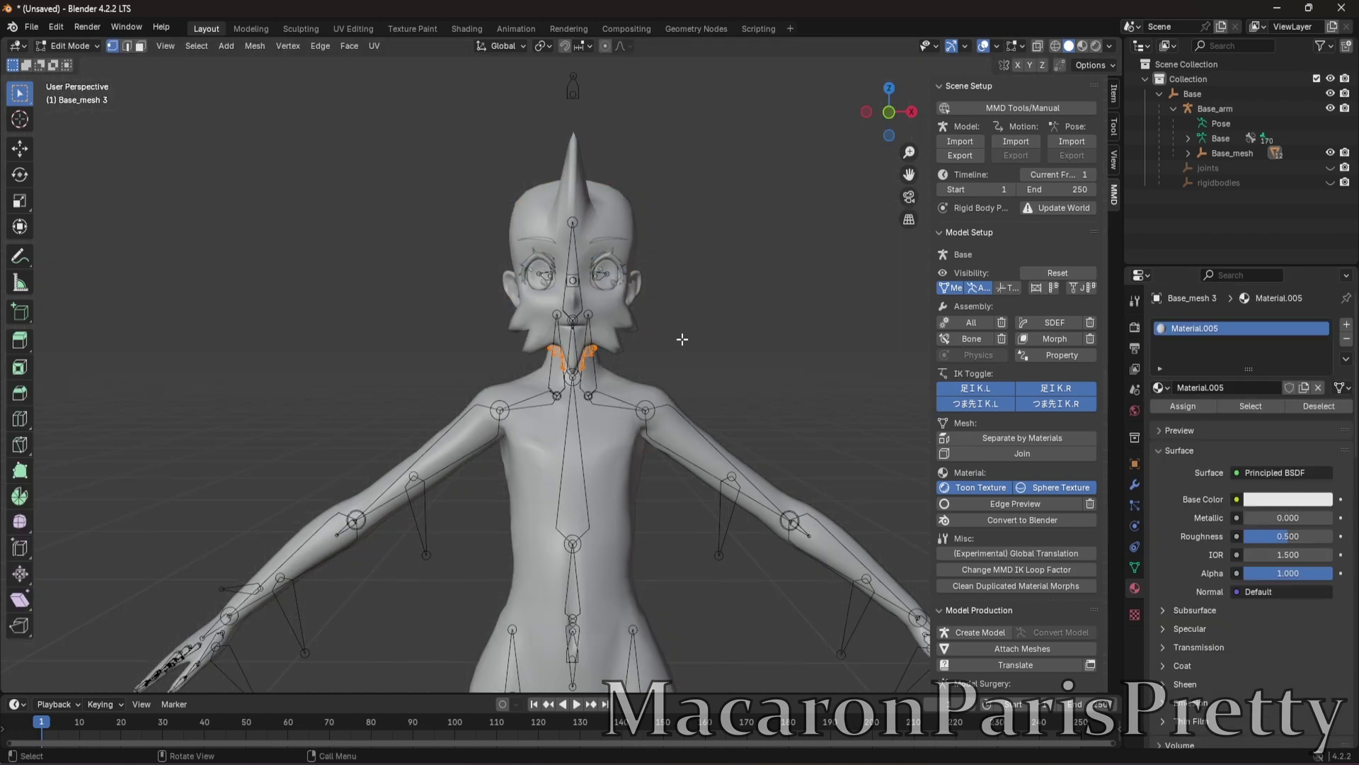
click(682, 339)
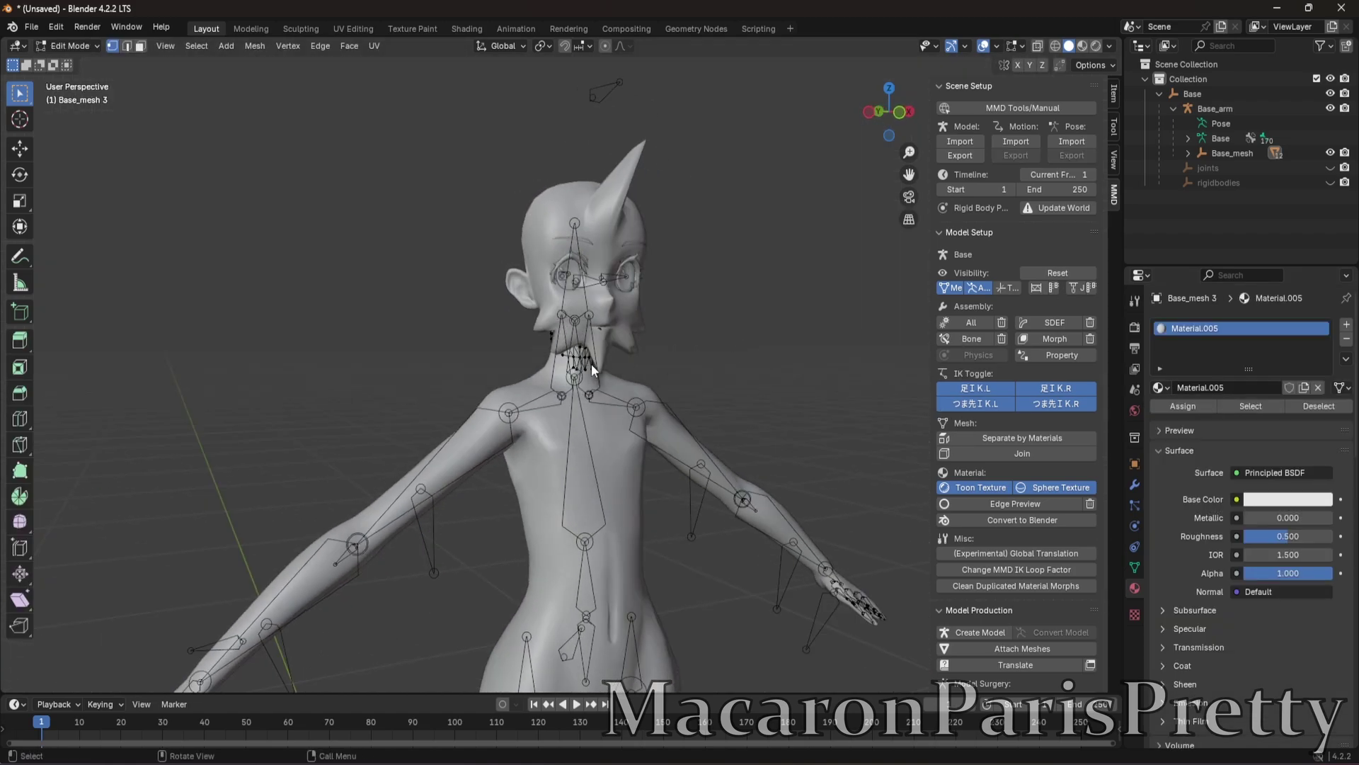